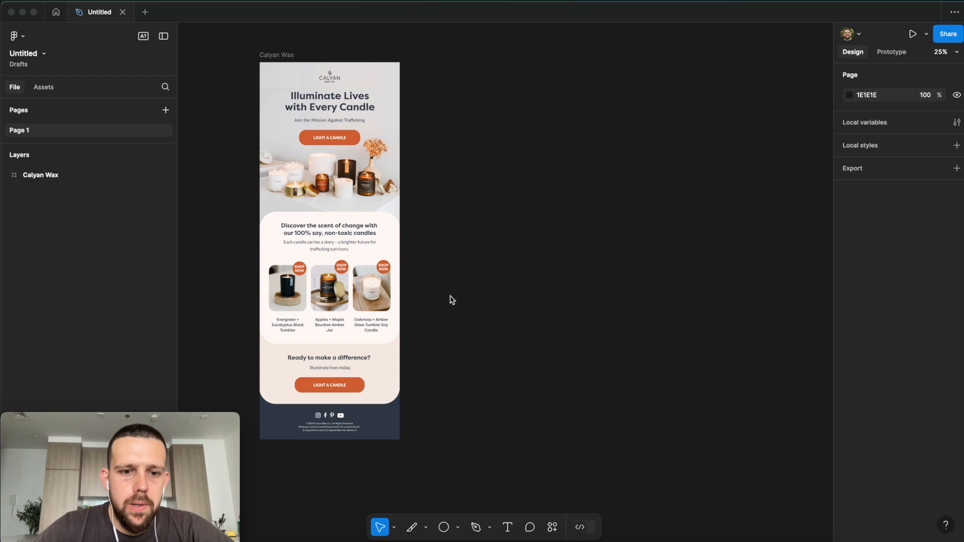
# Step: Activate the Frame tool beside the Calyan Wax email design
pyautogui.click(489, 195)
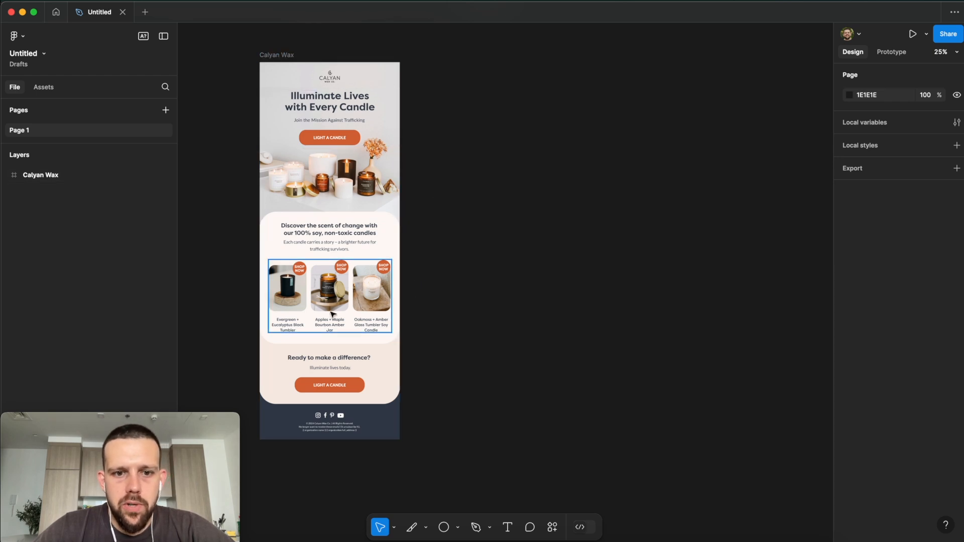
pyautogui.scroll(-1, 525, 317)
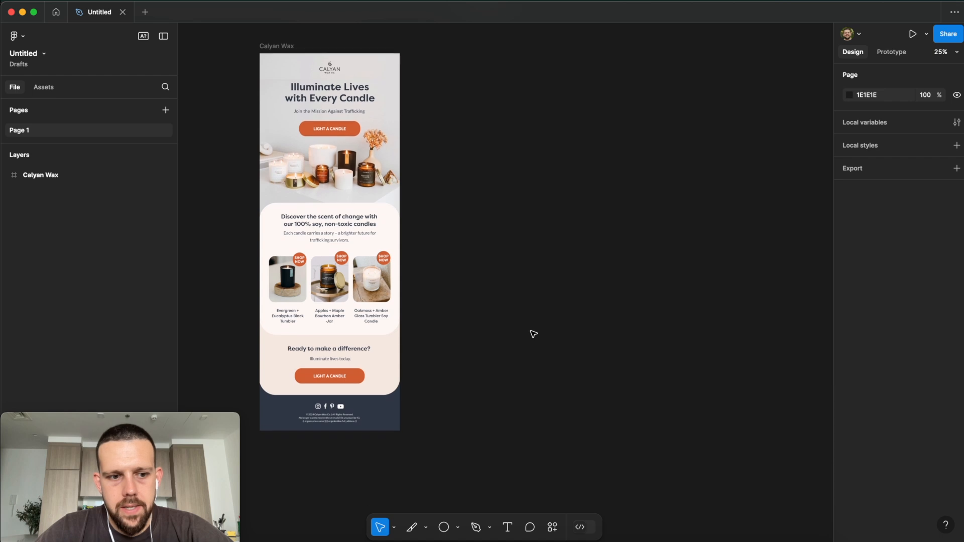
pyautogui.hscroll(1, 481, 413)
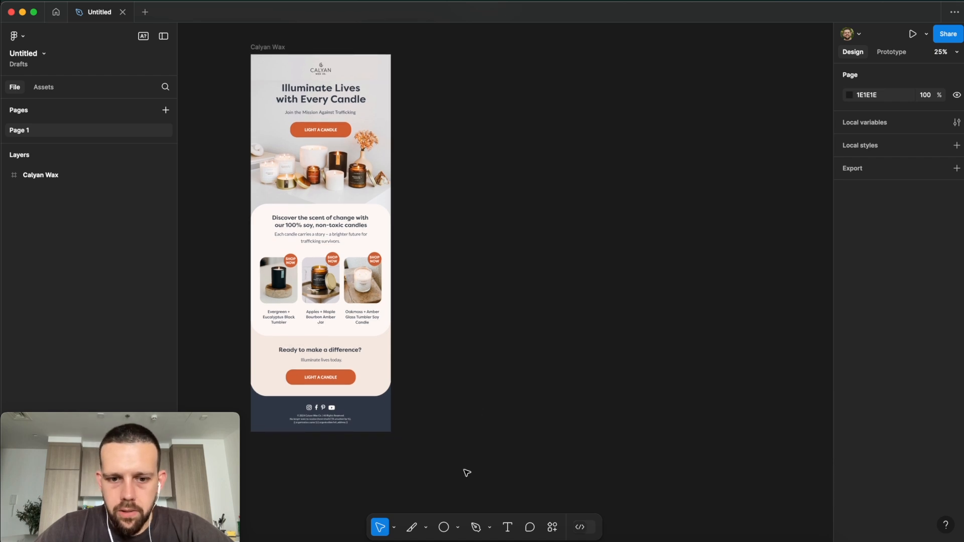
pyautogui.click(457, 527)
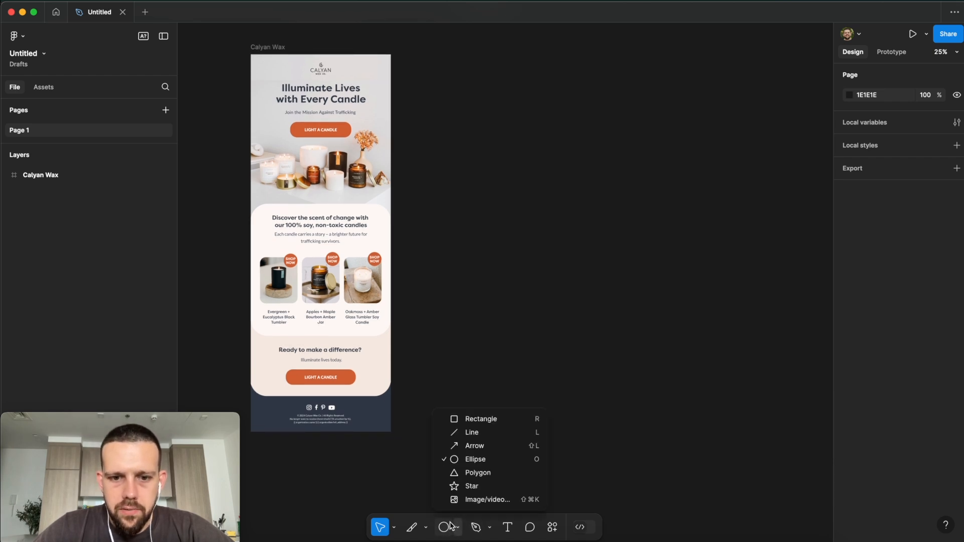
pyautogui.click(425, 528)
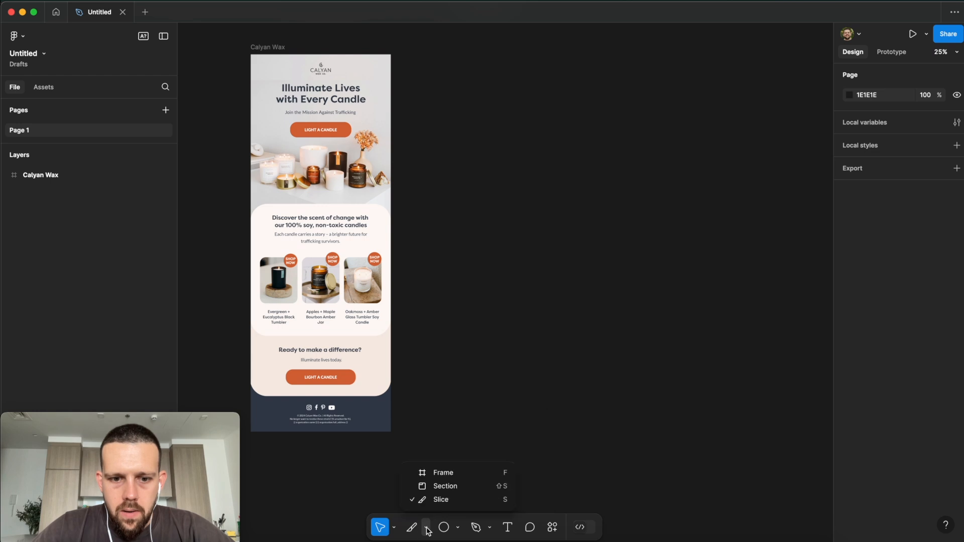
pyautogui.click(451, 469)
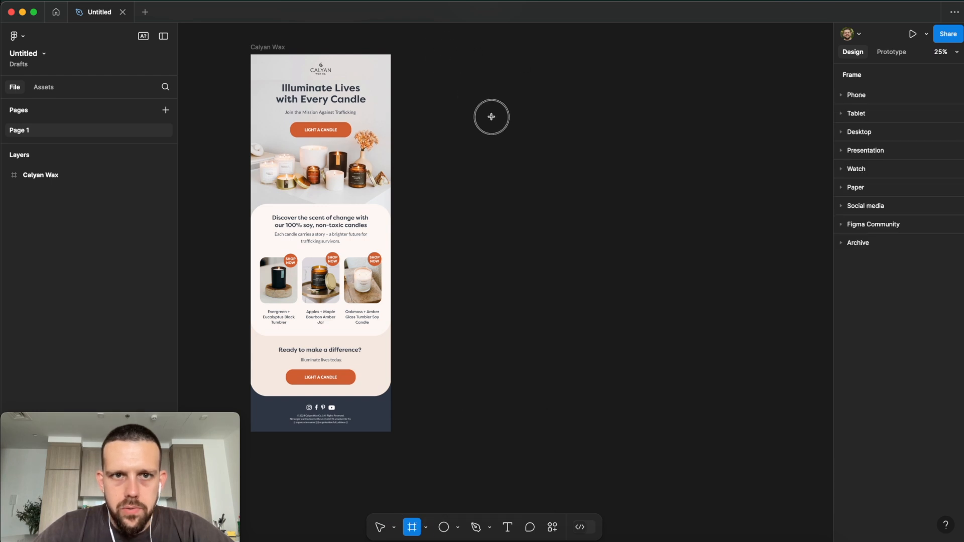
# Step: Draw a new frame right of Calyan Wax and set its width to 1000
pyautogui.moveTo(440, 54); pyautogui.dragTo(641, 441)
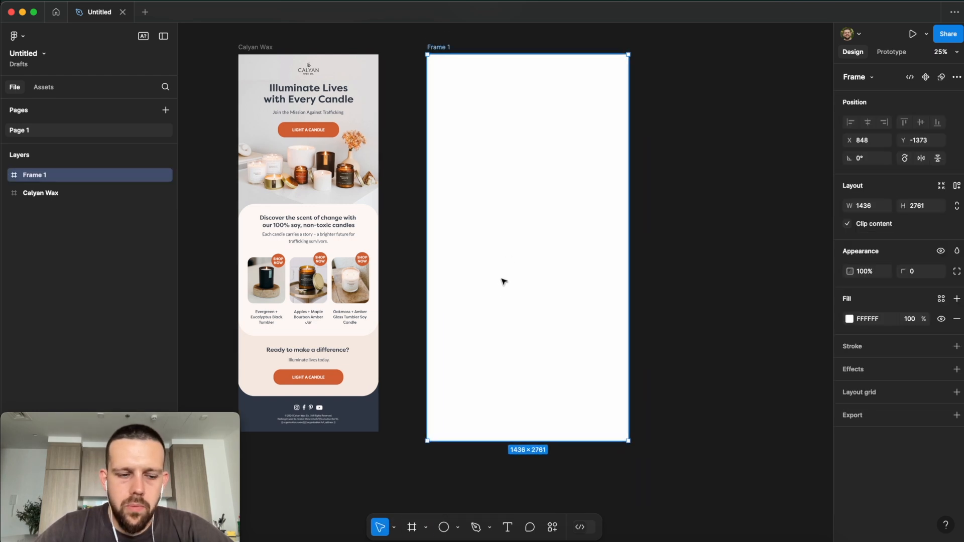
pyautogui.hscroll(1, 500, 291)
pyautogui.click(868, 210)
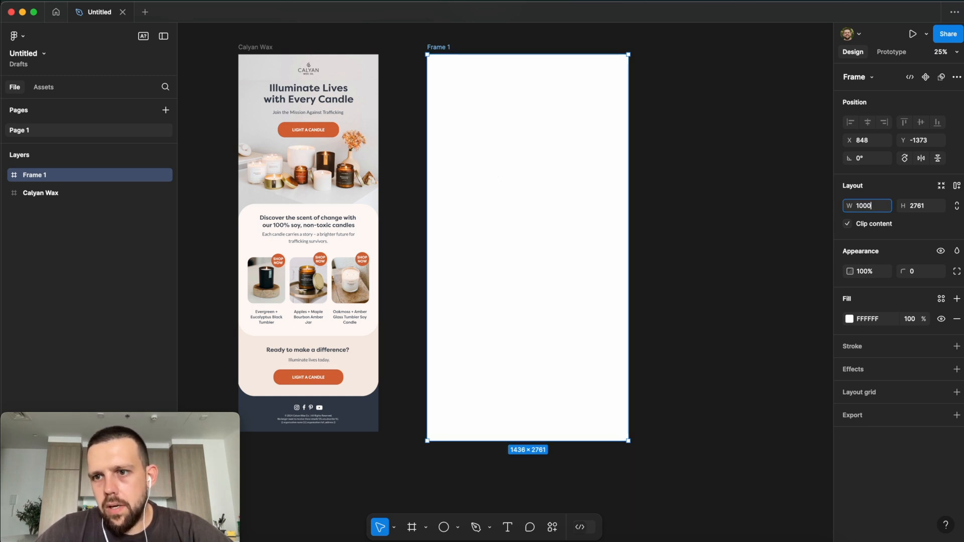
pyautogui.write('1000')
pyautogui.press('Return')
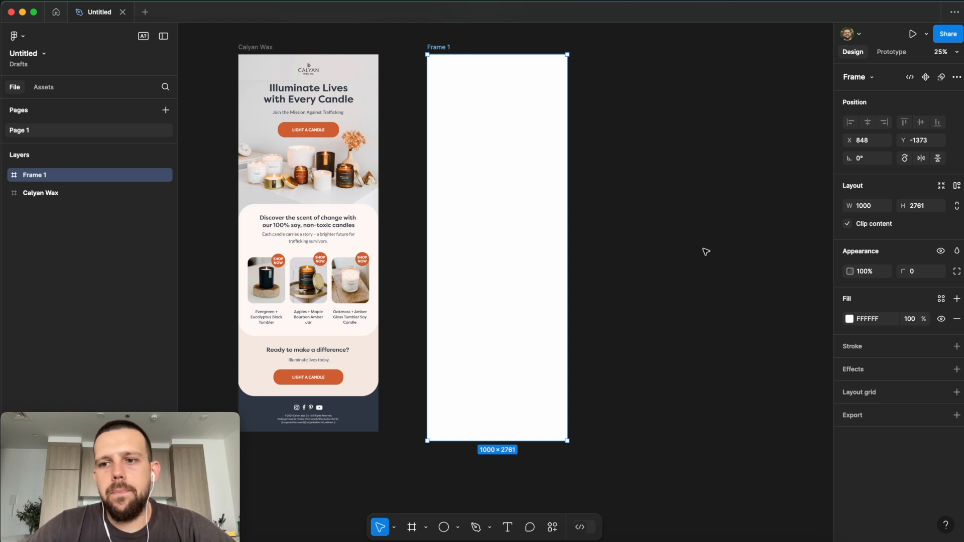
# Step: Nudge Frame 1 left and drag its bottom edge to a height of 2696
pyautogui.scroll(1, 707, 252)
pyautogui.click(686, 252)
pyautogui.moveTo(491, 196); pyautogui.dragTo(487, 198)
pyautogui.moveTo(520, 449); pyautogui.dragTo(469, 440)
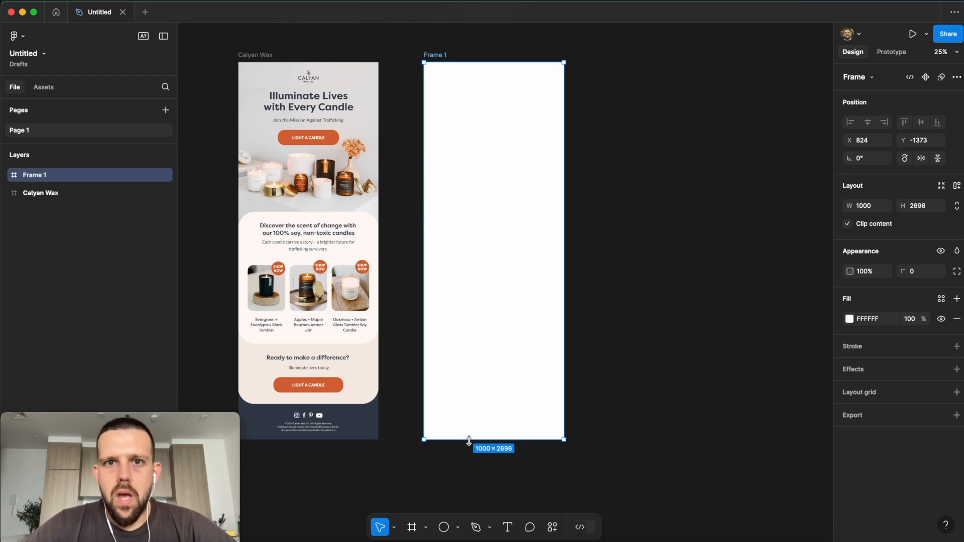
pyautogui.scroll(-1, 602, 258)
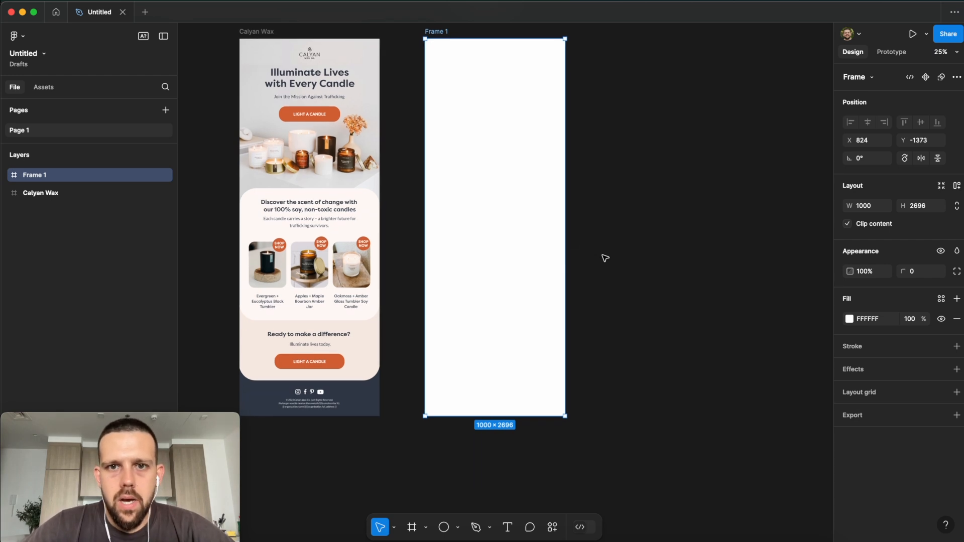
pyautogui.scroll(3, 606, 255)
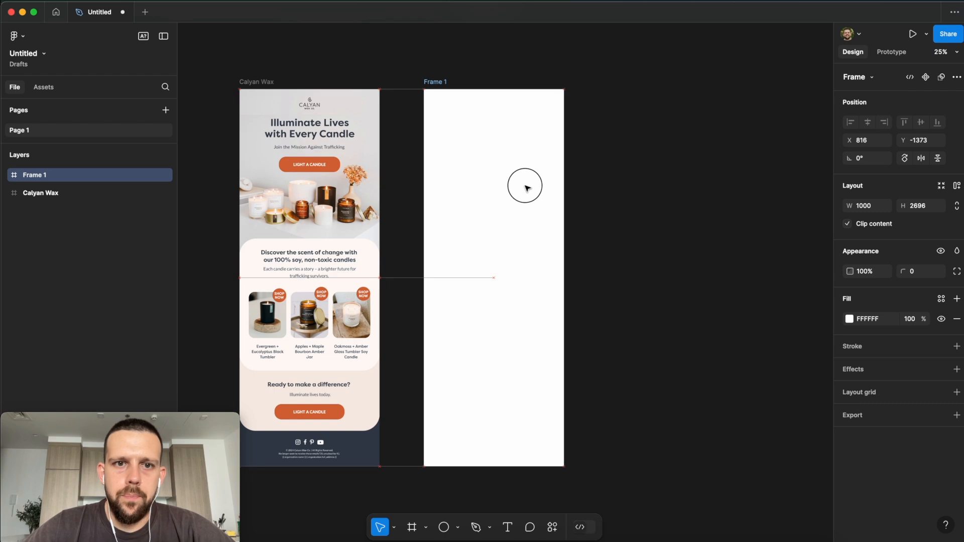
pyautogui.click(639, 189)
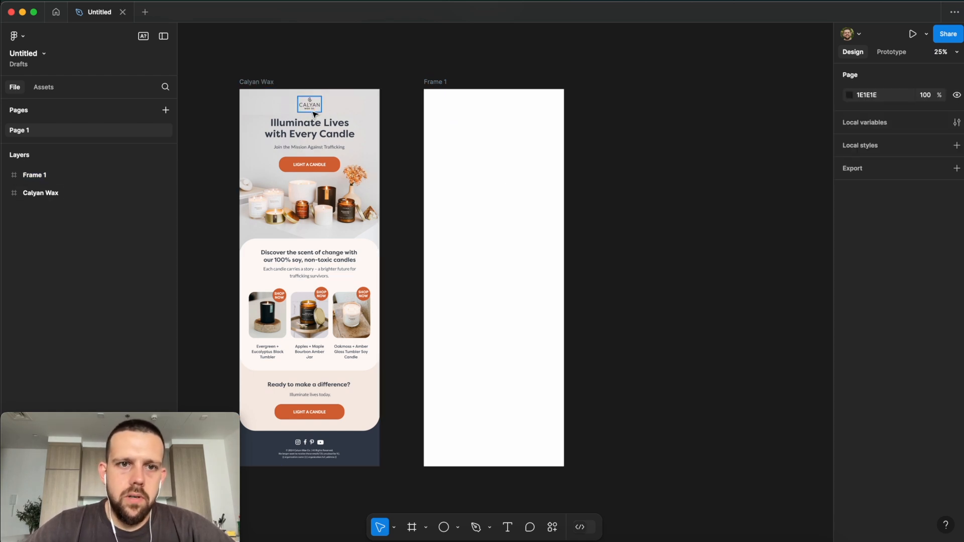
# Step: Drag the Calyan logo PNG from the desktop into the top of Frame 1
pyautogui.press('F11')
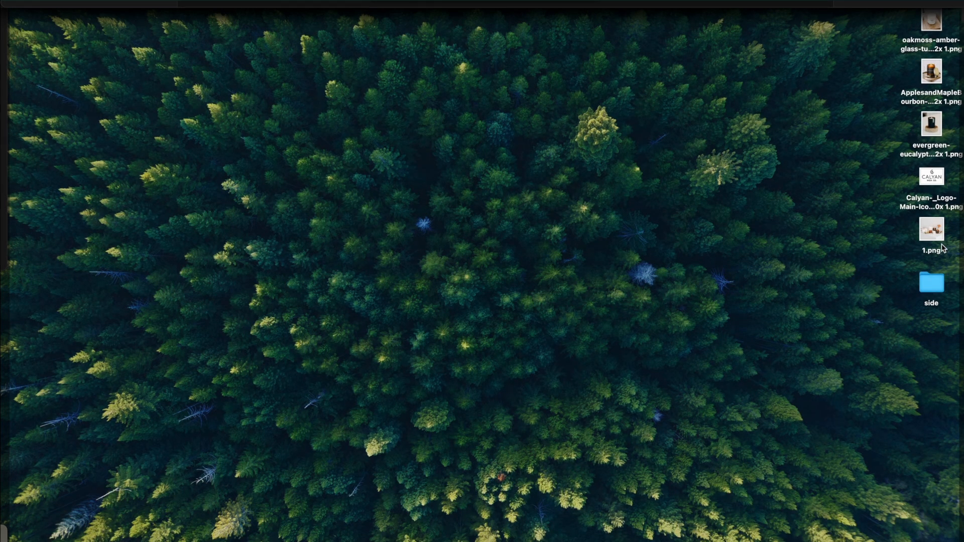
pyautogui.moveTo(937, 186); pyautogui.dragTo(496, 107)
pyautogui.press('F11')
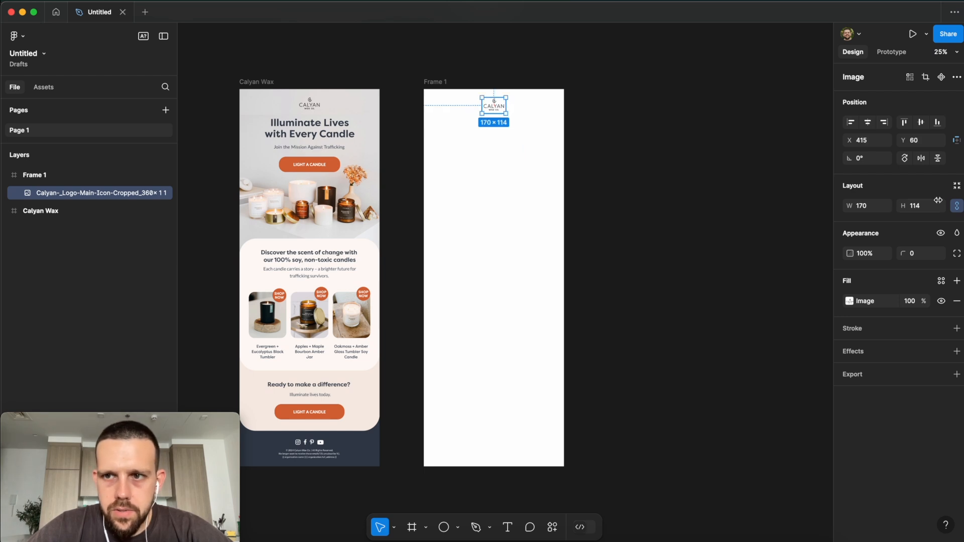
pyautogui.click(595, 123)
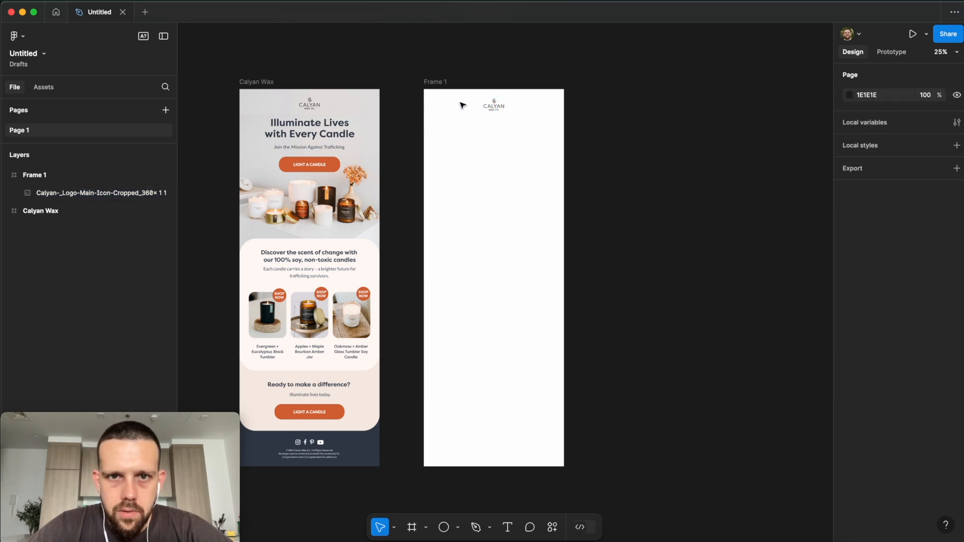
pyautogui.moveTo(494, 110); pyautogui.dragTo(496, 107)
pyautogui.click(579, 113)
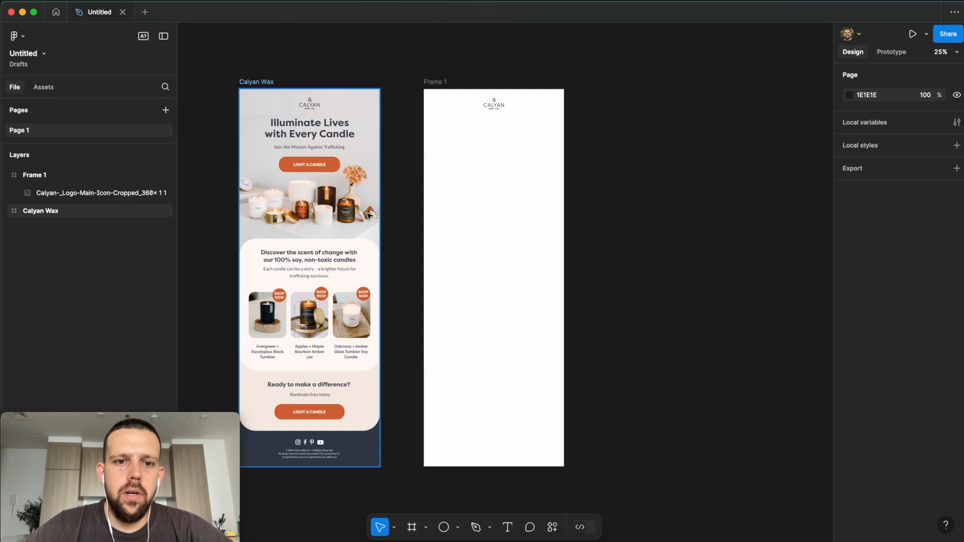
# Step: Drop the 1.png hero photo into Frame 1 and layer the logo above it
pyautogui.press('F11')
pyautogui.moveTo(937, 232); pyautogui.dragTo(534, 187)
pyautogui.press('F11')
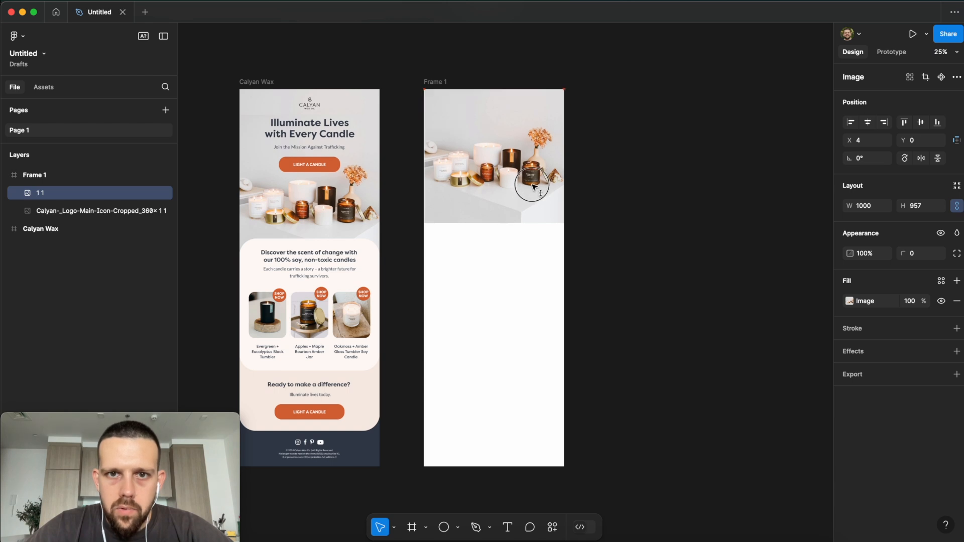
pyautogui.click(639, 198)
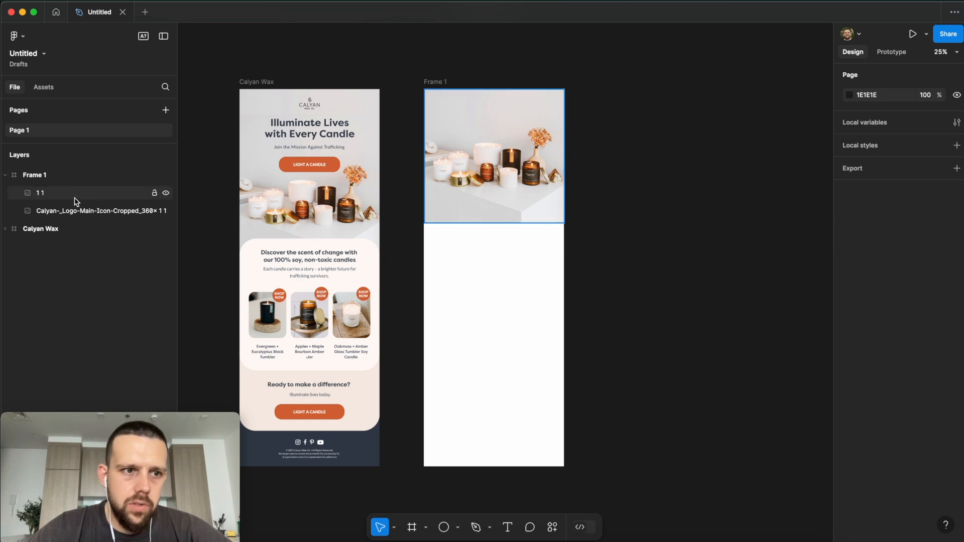
pyautogui.moveTo(71, 211); pyautogui.dragTo(71, 187)
pyautogui.click(403, 117)
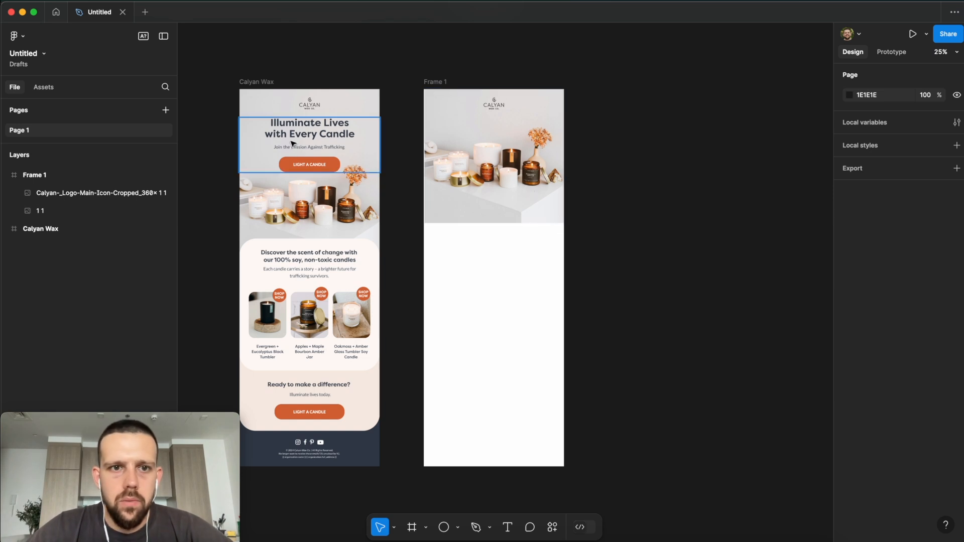
# Step: Draw a test text box in Frame 1, then undo it
pyautogui.click(507, 527)
pyautogui.moveTo(433, 111); pyautogui.dragTo(558, 149)
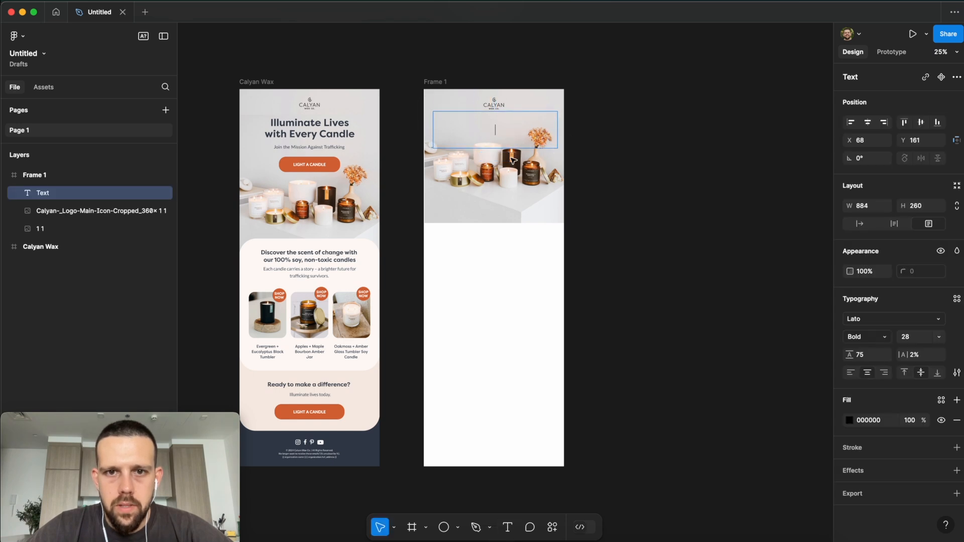
pyautogui.write('fsjpk')
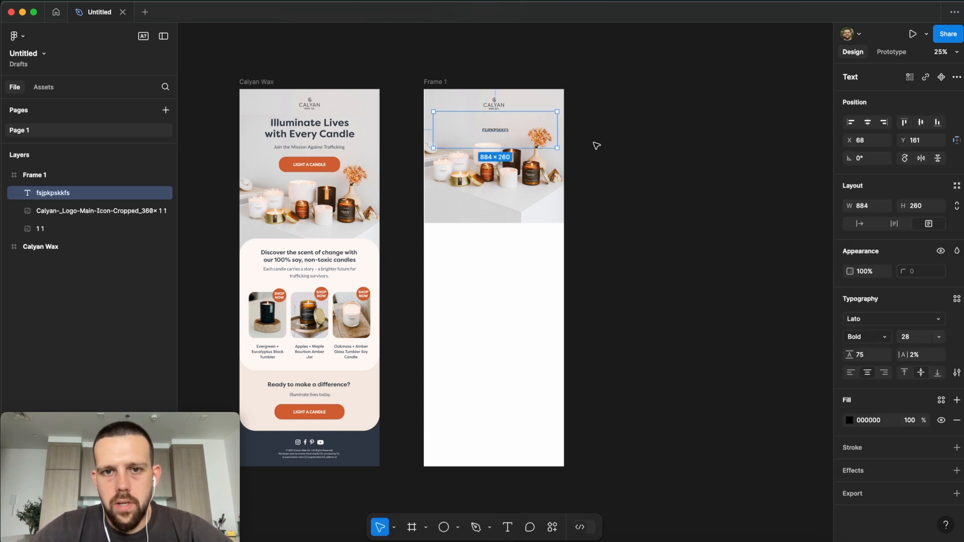
pyautogui.click(504, 132)
pyautogui.hotkey('ctrl', 'z')
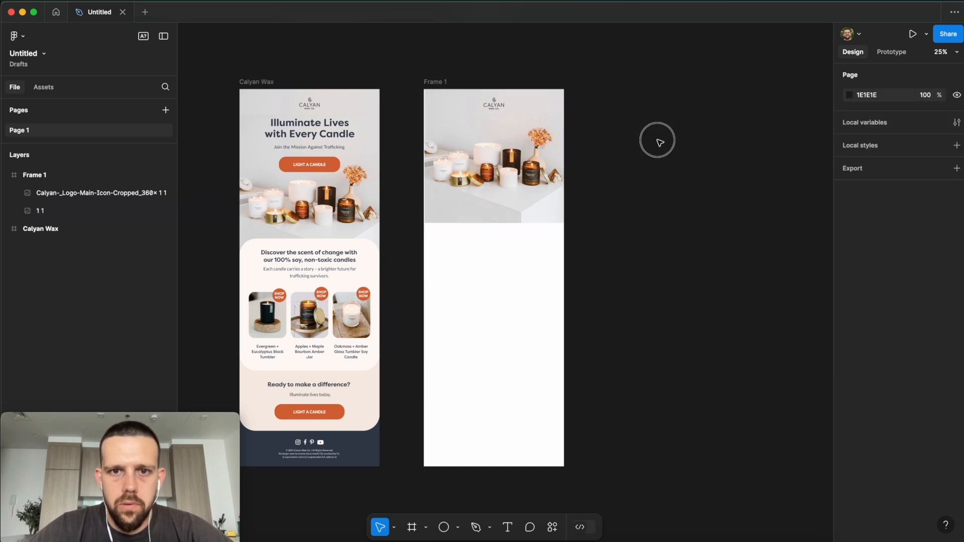
# Step: Copy the Illuminate Lives heading and Join the Mission line into Frame 1
pyautogui.click(325, 136)
pyautogui.moveTo(339, 136); pyautogui.dragTo(539, 136)
pyautogui.click(402, 138)
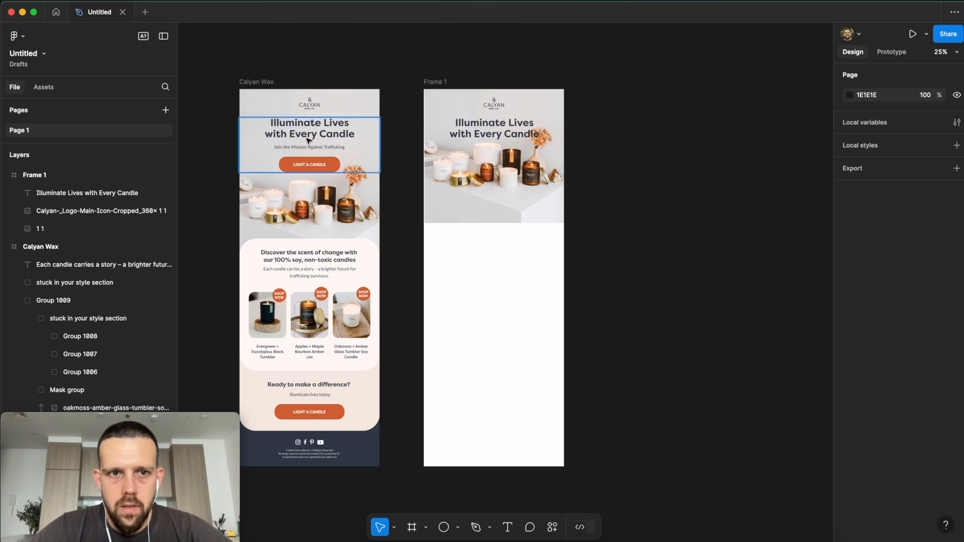
pyautogui.doubleClick(306, 148)
pyautogui.press('super+d')
pyautogui.moveTo(321, 150); pyautogui.dragTo(505, 156)
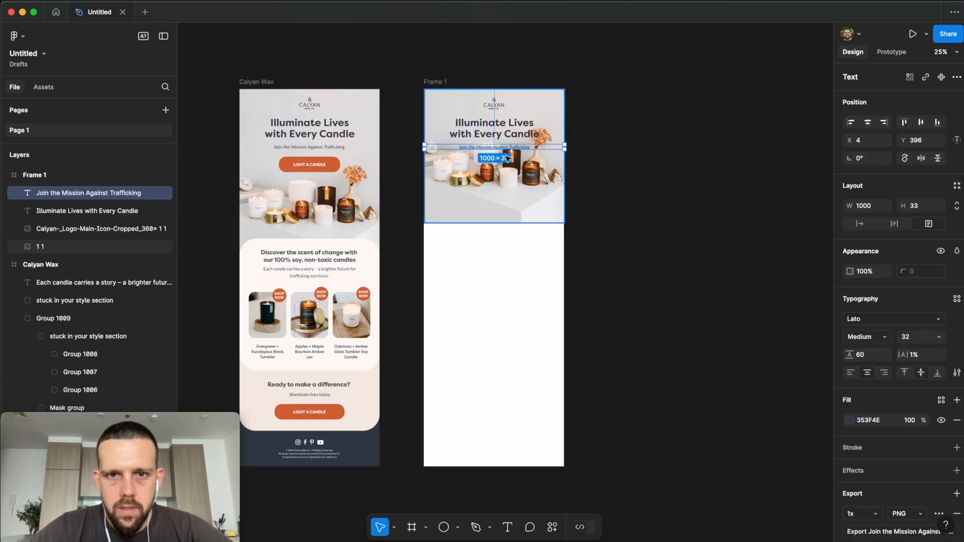
pyautogui.click(581, 160)
pyautogui.click(523, 147)
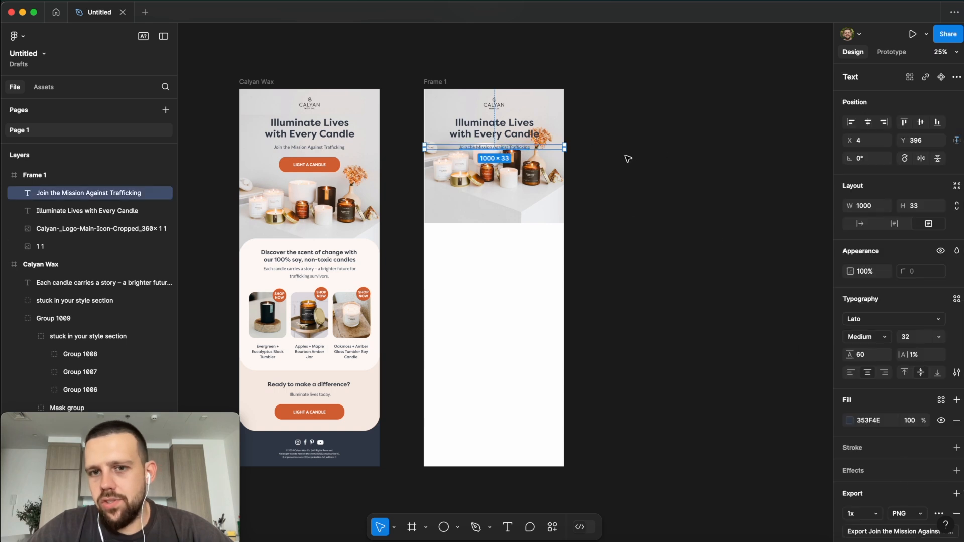
# Step: Check the subtitle's font, keeping Lato at size 32
pyautogui.click(884, 321)
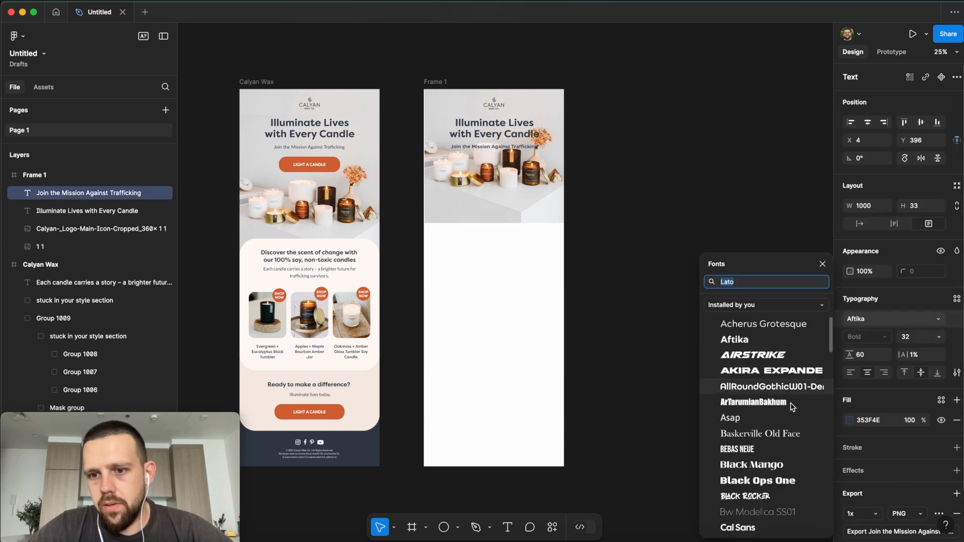
pyautogui.click(917, 302)
pyautogui.click(929, 337)
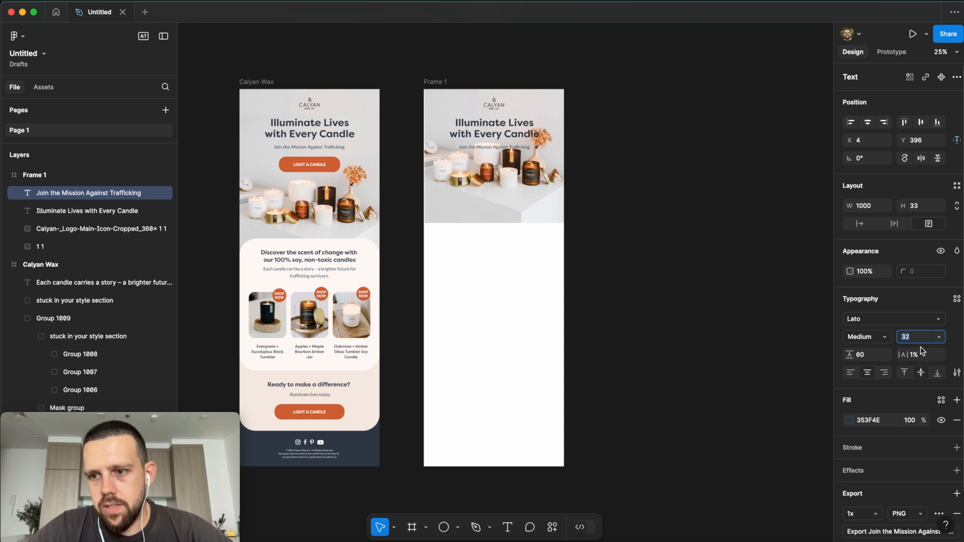
pyautogui.click(936, 338)
pyautogui.click(921, 390)
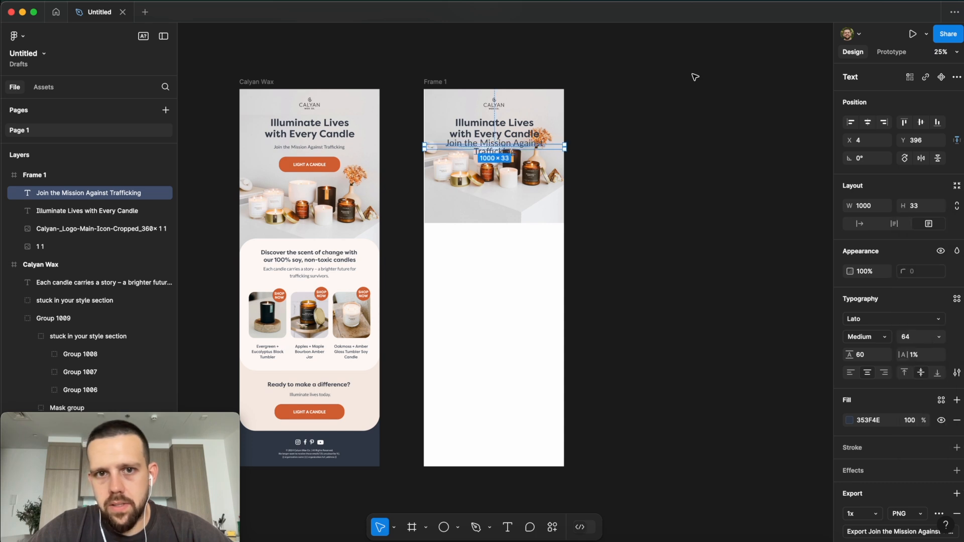
pyautogui.press('super+z')
pyautogui.click(592, 228)
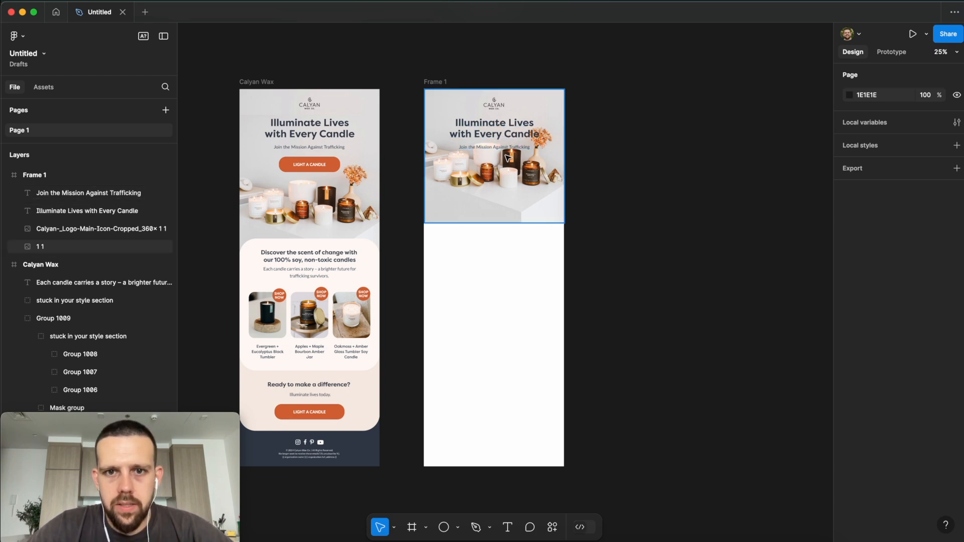
pyautogui.scroll(-1, 506, 188)
# Step: Resize the hero candle photo to 1036 × 991 at X -18 to span Frame 1
pyautogui.click(506, 186)
pyautogui.moveTo(523, 172); pyautogui.dragTo(523, 200)
pyautogui.click(540, 70)
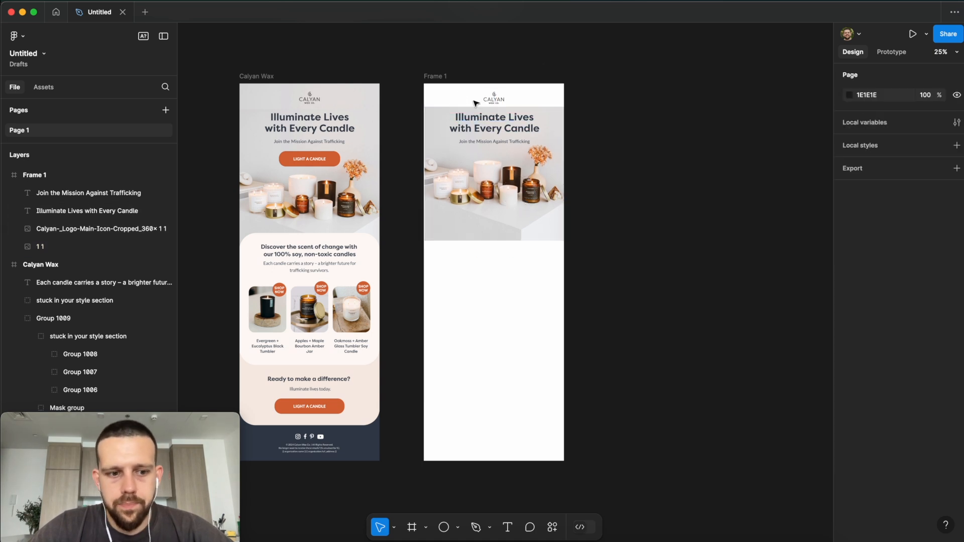
pyautogui.scroll(1, 476, 103)
pyautogui.hscroll(1, 476, 103)
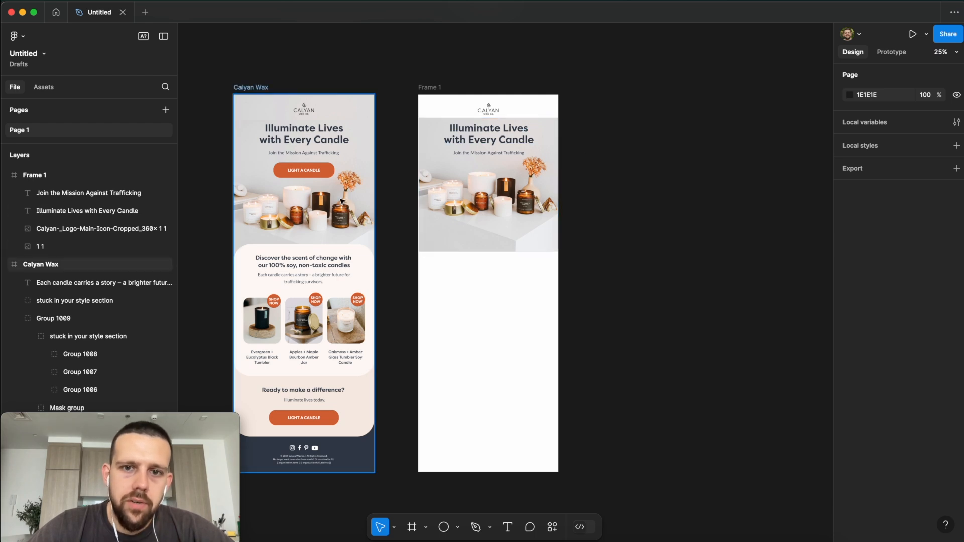
pyautogui.click(545, 226)
pyautogui.moveTo(559, 253); pyautogui.dragTo(545, 235)
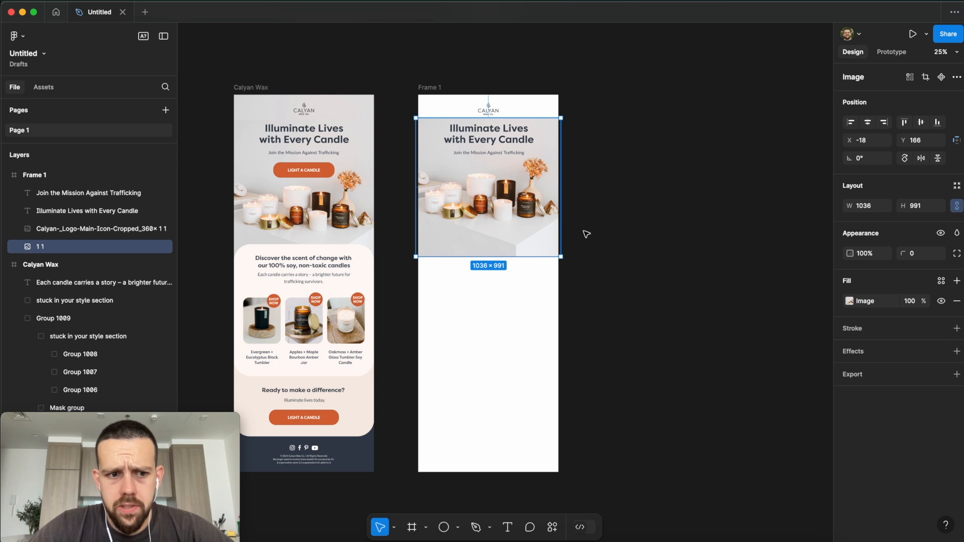
pyautogui.click(663, 219)
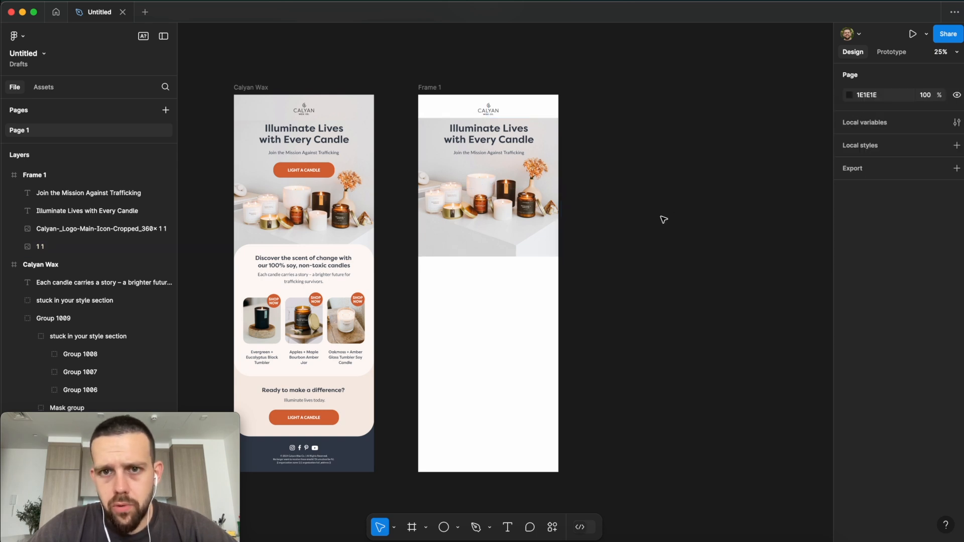
pyautogui.click(547, 223)
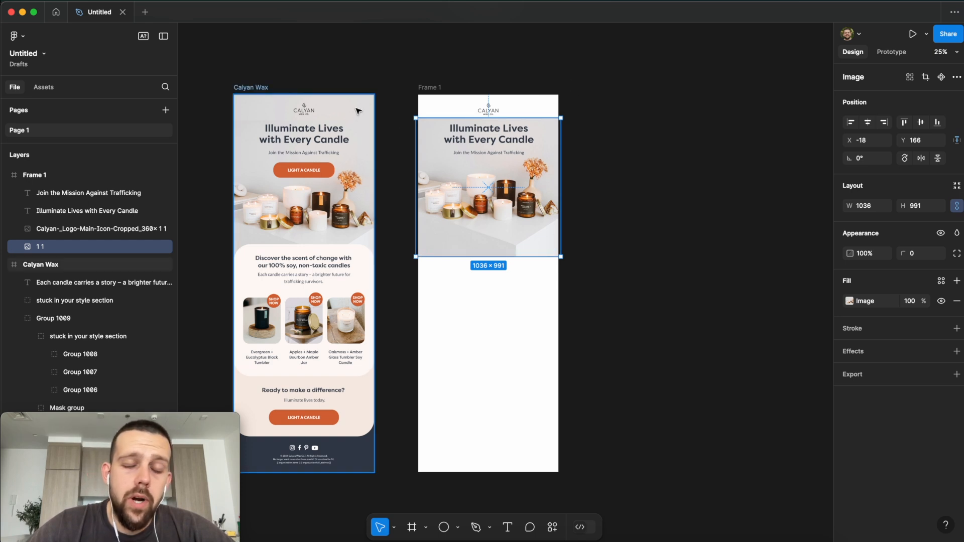
pyautogui.click(585, 134)
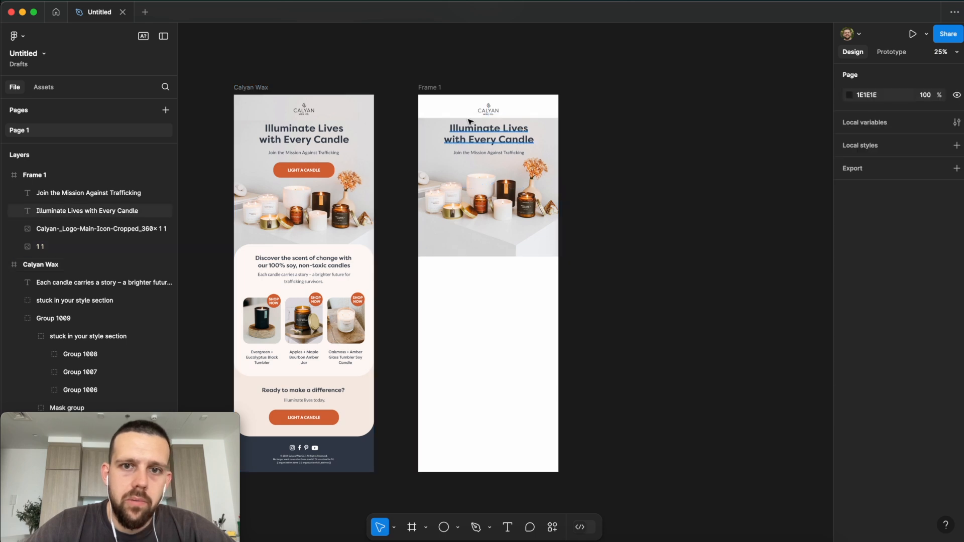
# Step: Draw a light gray rectangle band across the top of Frame 1
pyautogui.click(458, 528)
pyautogui.click(487, 419)
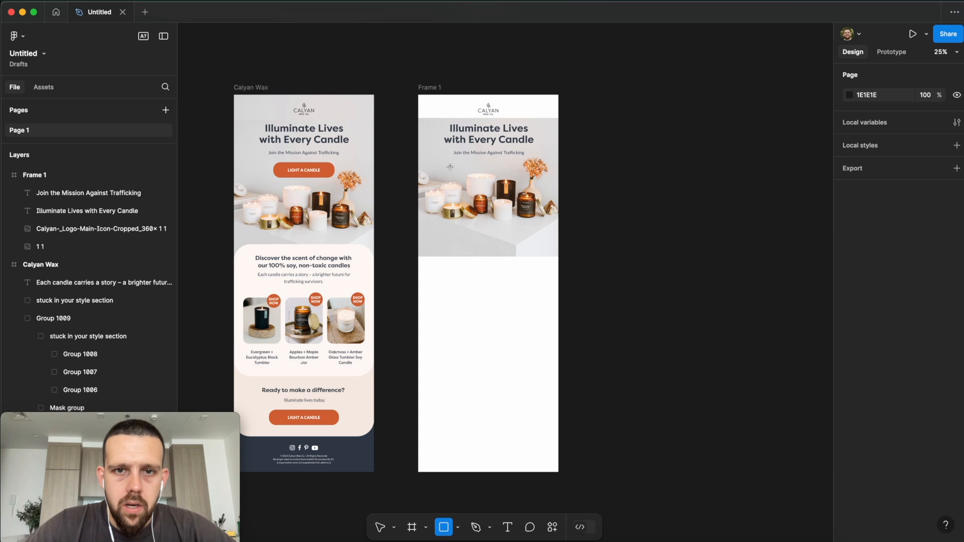
pyautogui.moveTo(419, 95); pyautogui.dragTo(555, 119)
pyautogui.click(616, 129)
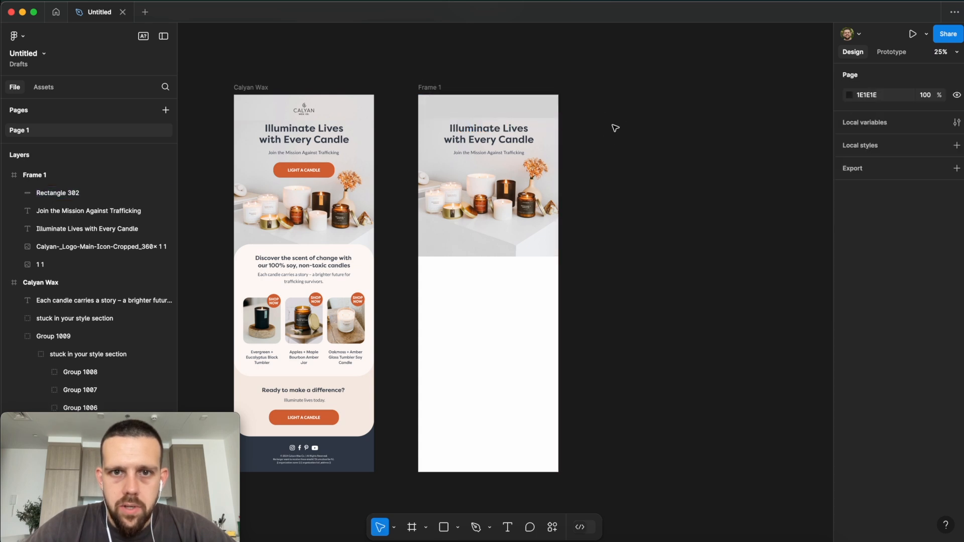
# Step: Reorder layers so the headline sits above the hero image and the logo on top
pyautogui.moveTo(38, 264); pyautogui.dragTo(73, 229)
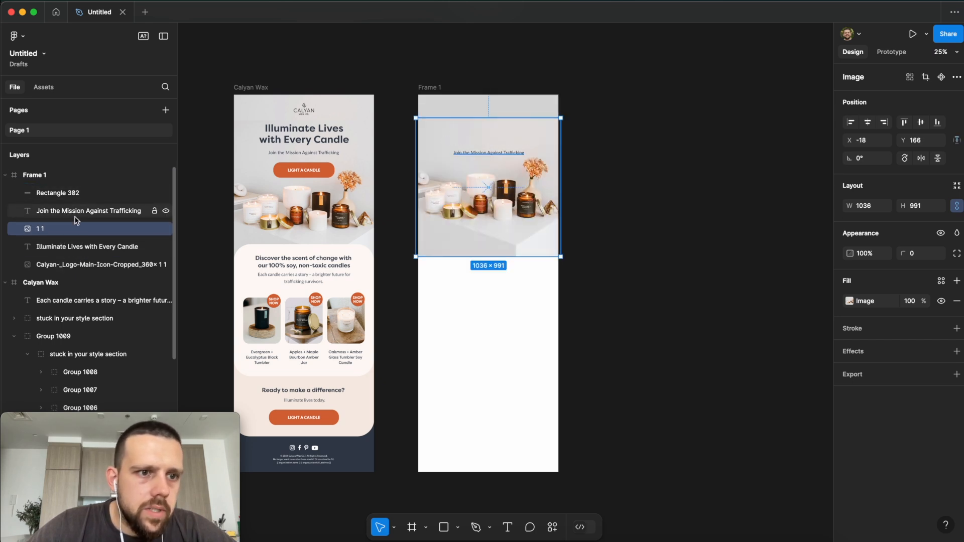
pyautogui.click(73, 247)
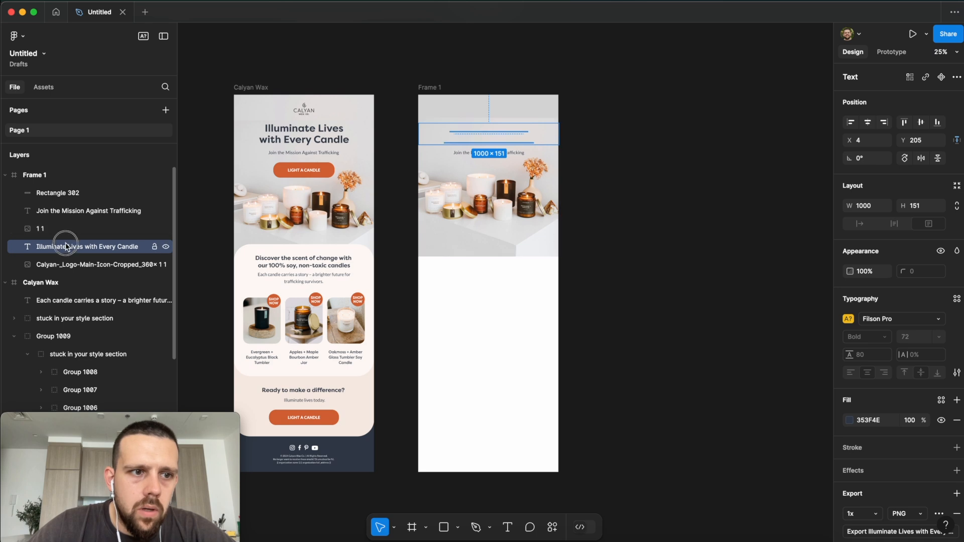
pyautogui.moveTo(70, 246); pyautogui.dragTo(69, 228)
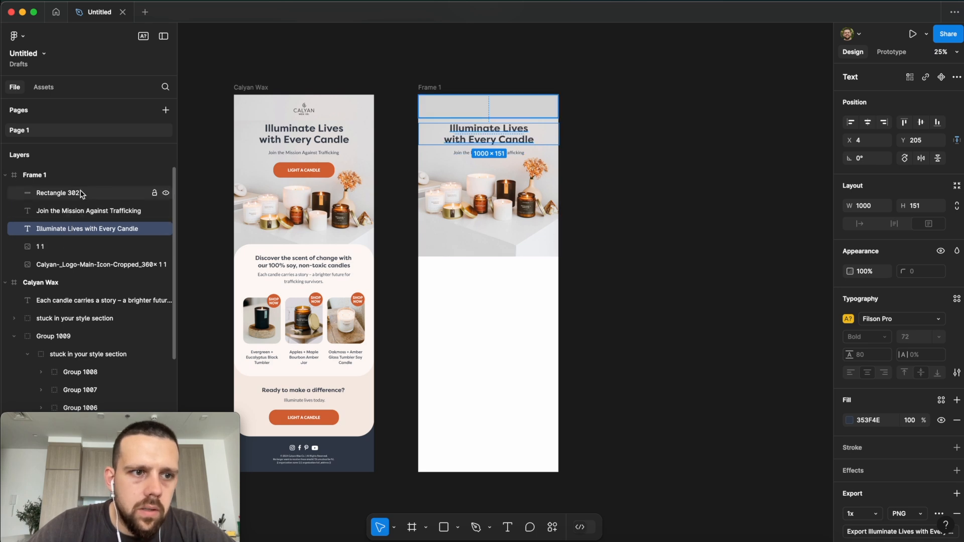
pyautogui.click(64, 266)
pyautogui.moveTo(64, 266); pyautogui.dragTo(60, 219)
pyautogui.moveTo(64, 210); pyautogui.dragTo(54, 185)
pyautogui.click(596, 201)
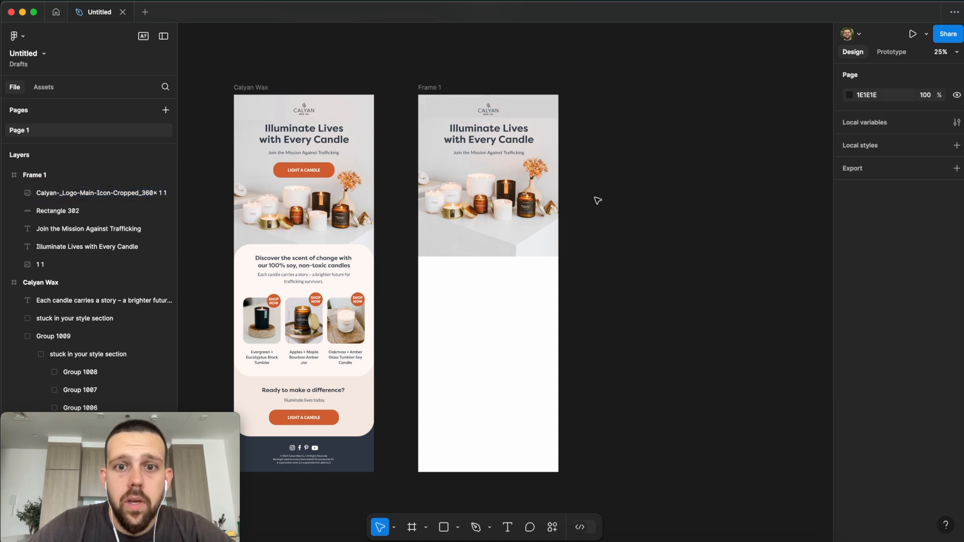
pyautogui.scroll(2, 583, 165)
pyautogui.press('super+equal')
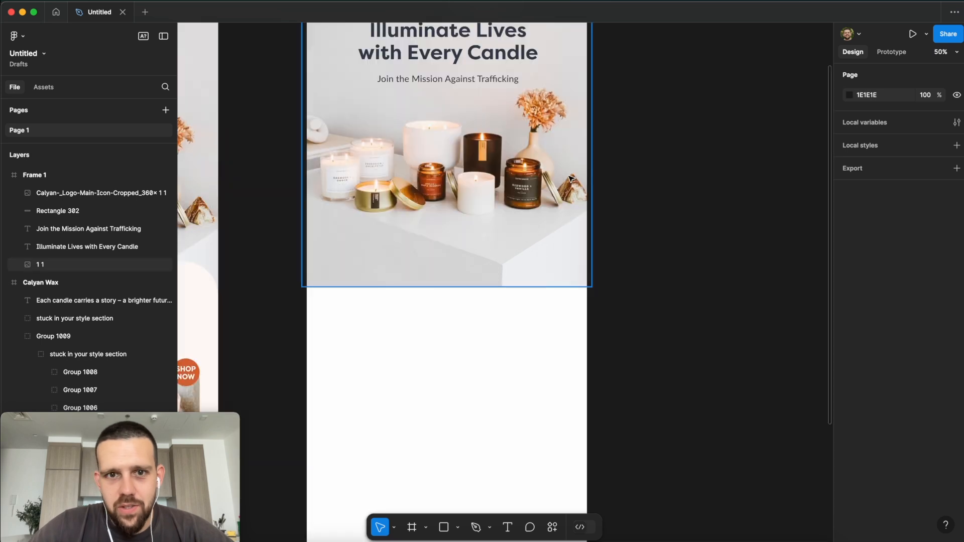
pyautogui.scroll(3, 598, 166)
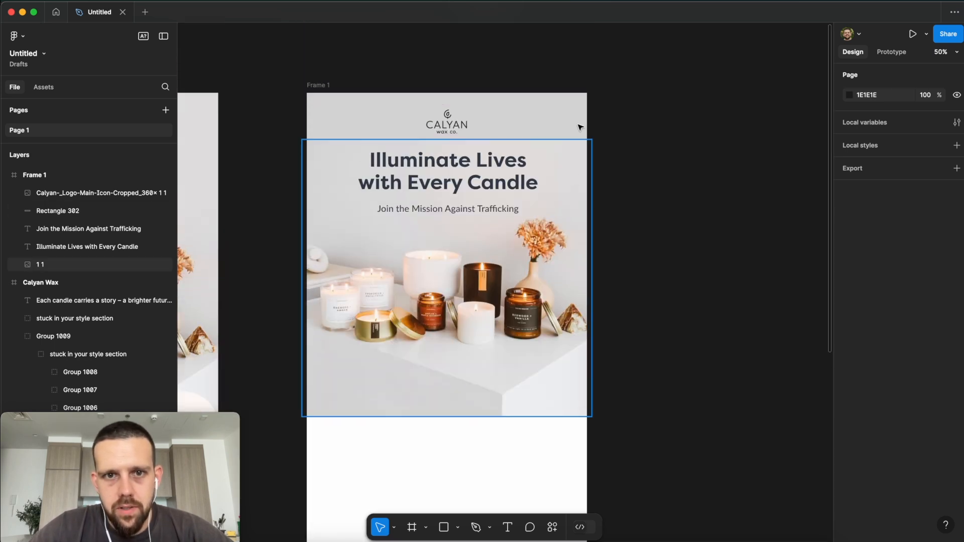
pyautogui.hscroll(-5, 645, 202)
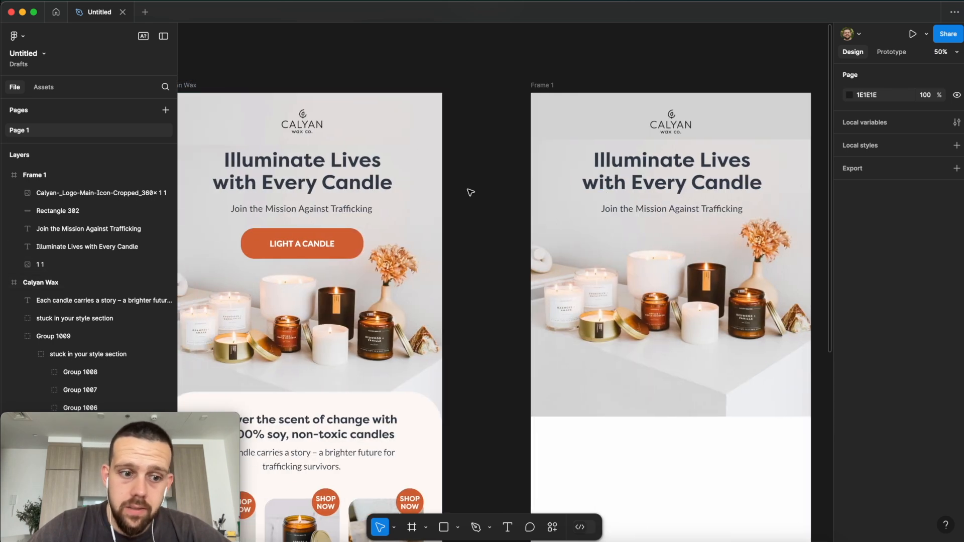
pyautogui.scroll(-5, 685, 234)
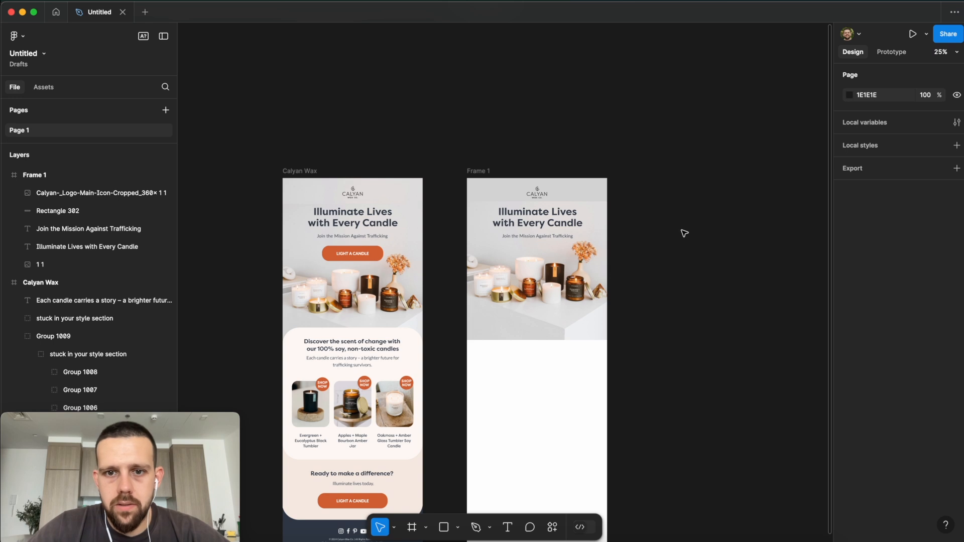
pyautogui.scroll(5, 652, 236)
pyautogui.hscroll(-5, 603, 234)
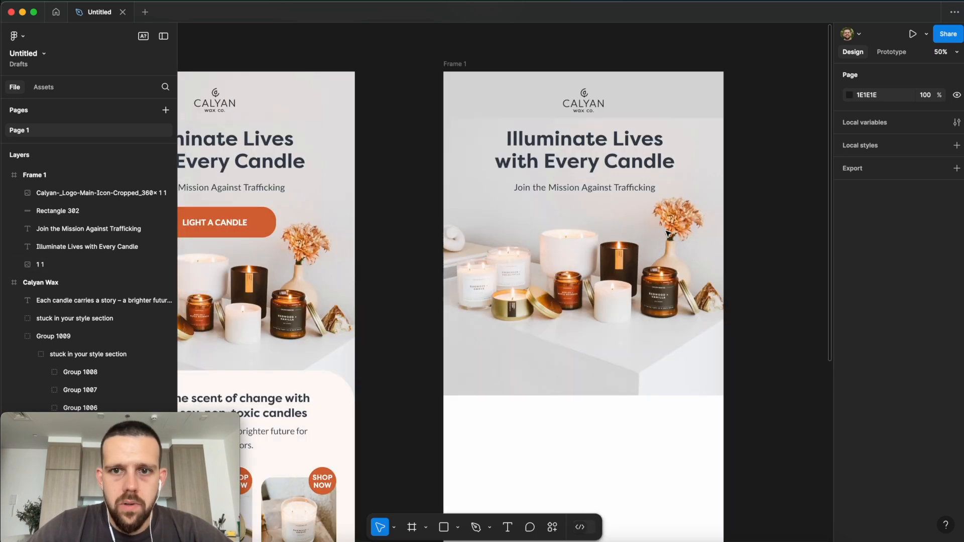
pyautogui.hscroll(2, 541, 250)
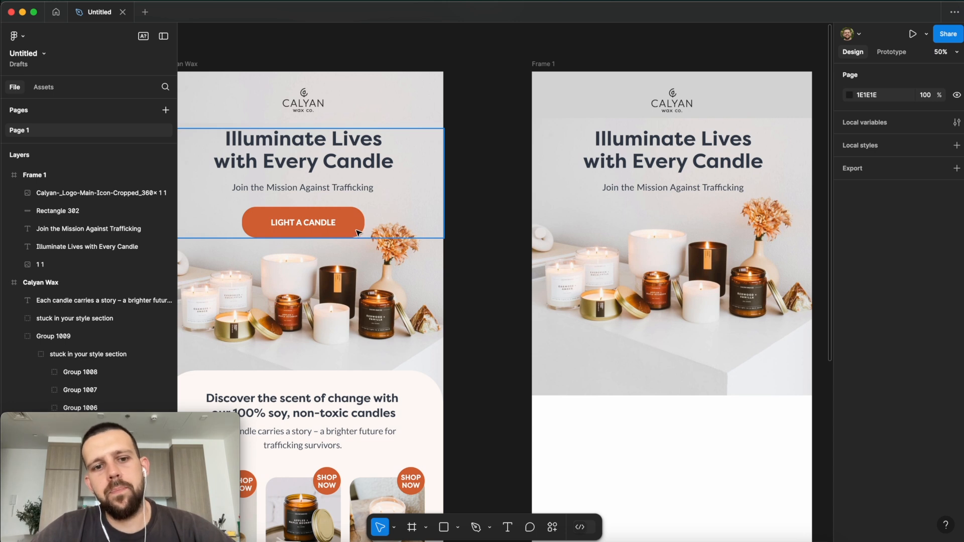
pyautogui.hscroll(6, 492, 201)
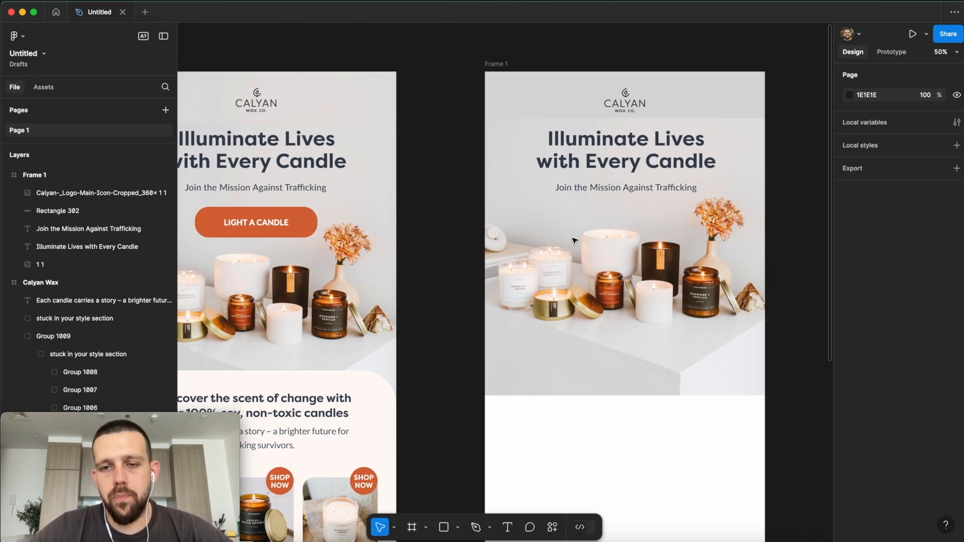
pyautogui.hscroll(-7, 631, 177)
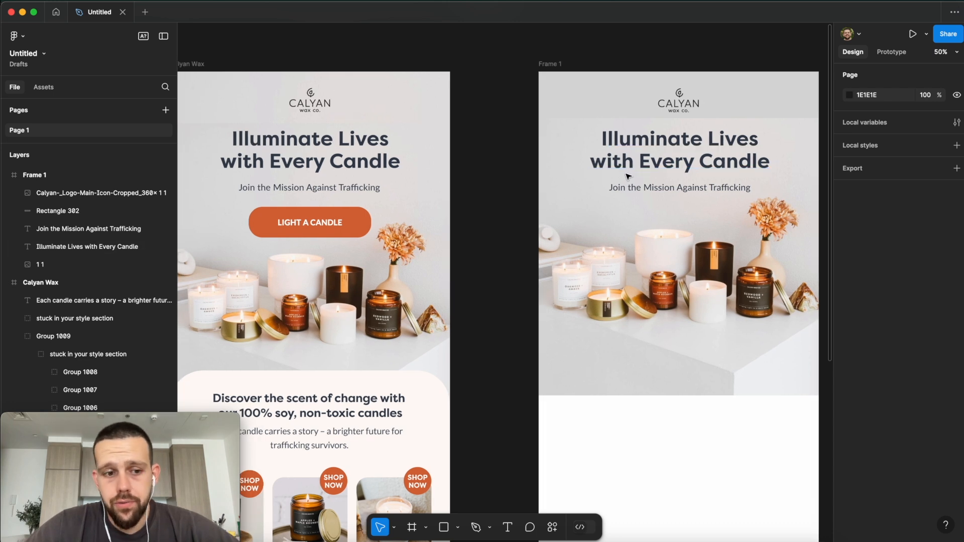
pyautogui.hscroll(3, 643, 169)
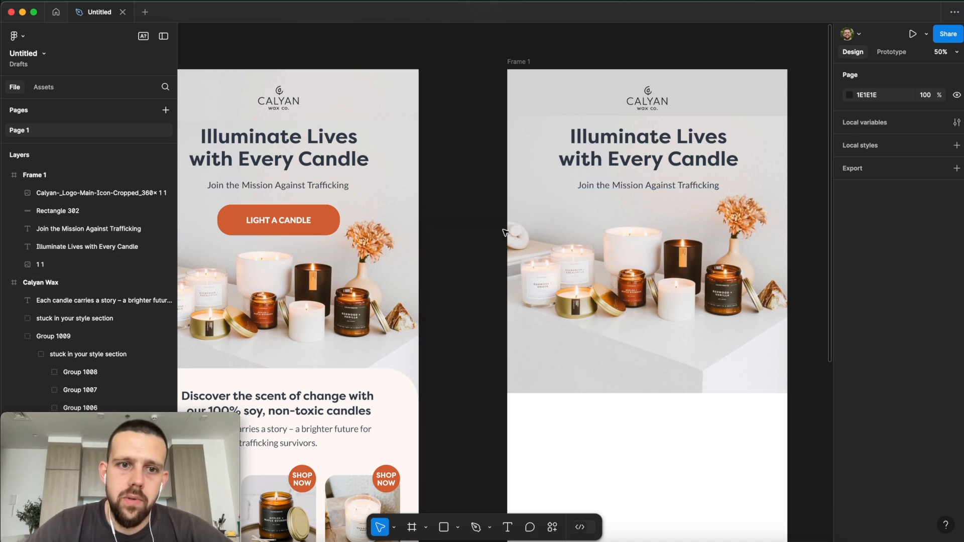
pyautogui.hscroll(2, 505, 233)
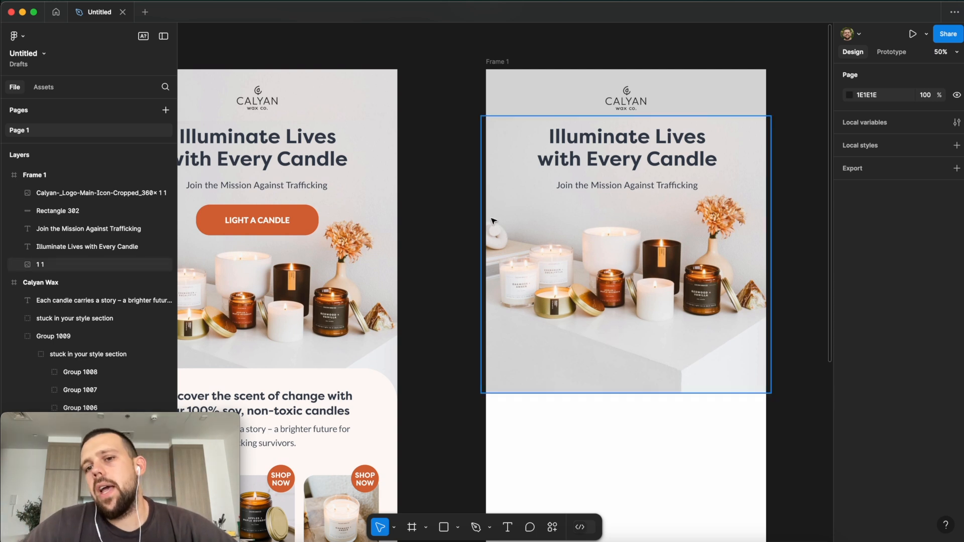
pyautogui.hscroll(-1, 494, 221)
pyautogui.hscroll(3, 494, 221)
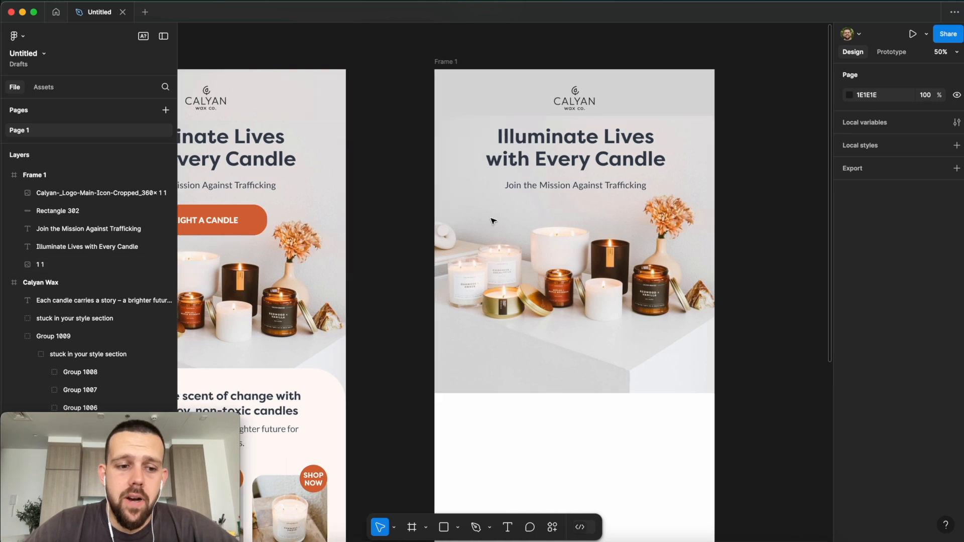
pyautogui.hscroll(-4, 494, 221)
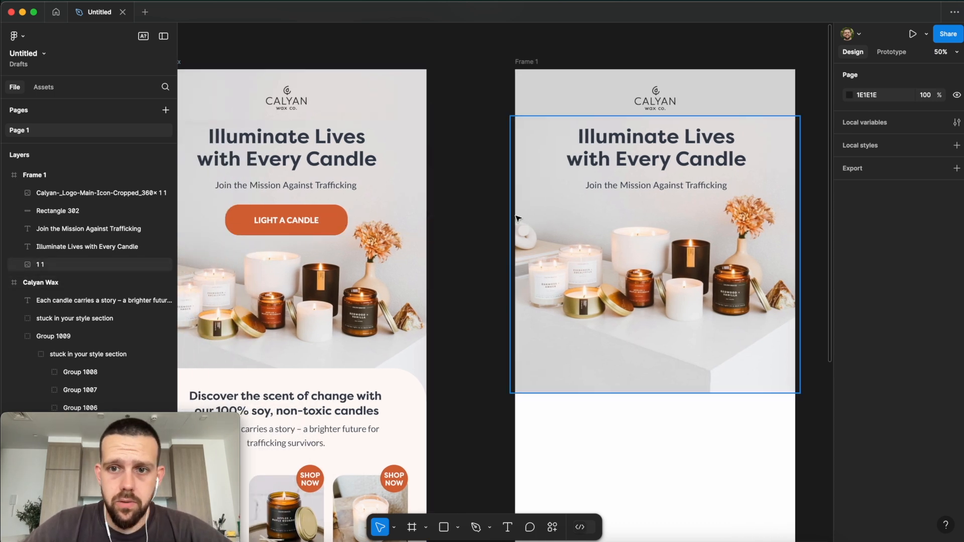
pyautogui.hscroll(2, 518, 219)
pyautogui.scroll(-1, 519, 219)
pyautogui.hscroll(1, 518, 219)
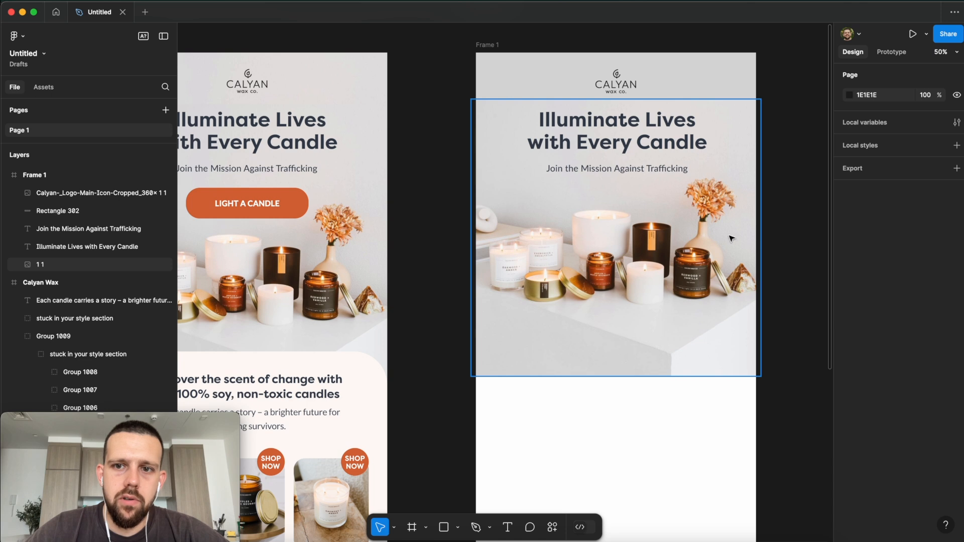
# Step: Draw a red-filled rectangle over the hero image in Frame 1
pyautogui.click(459, 528)
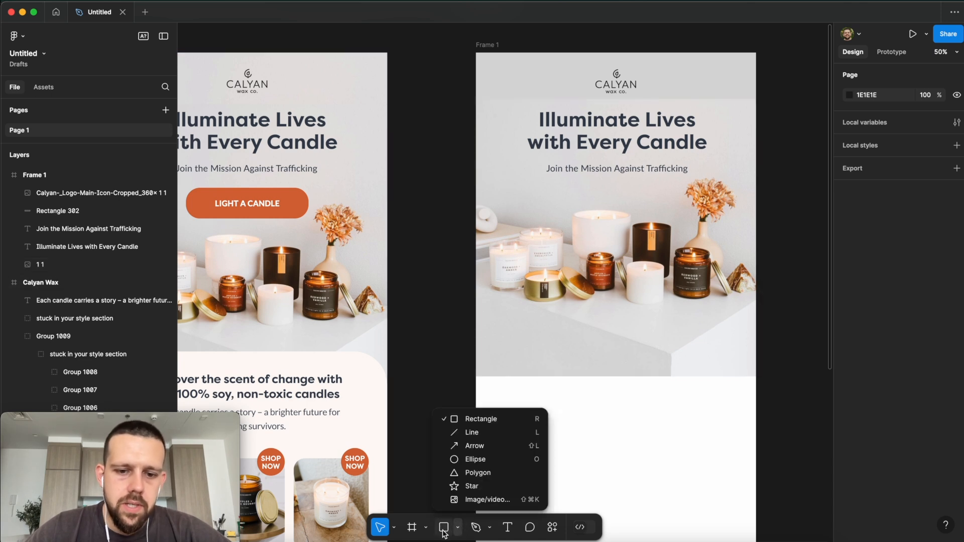
pyautogui.click(445, 531)
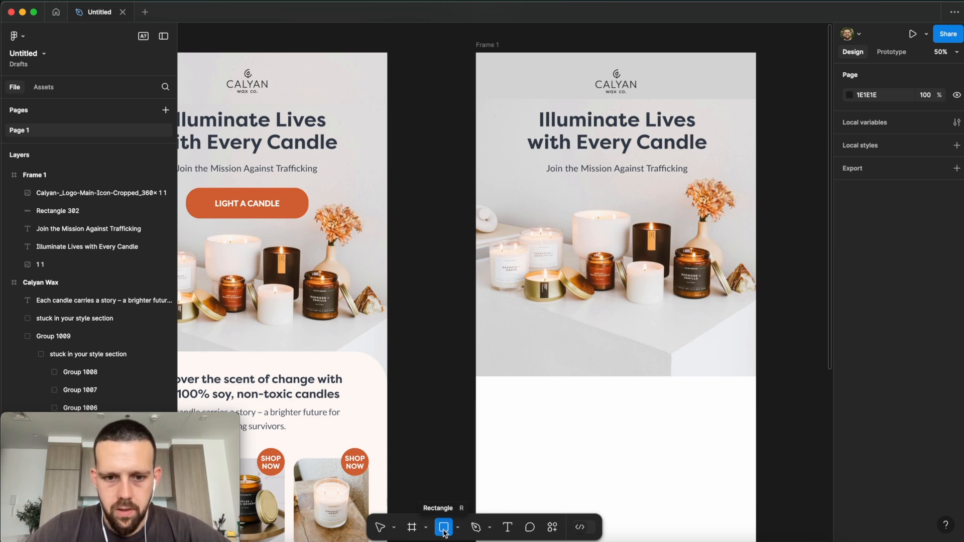
pyautogui.moveTo(552, 199)
pyautogui.mouseDown()
pyautogui.moveTo(718, 254)
pyautogui.moveTo(668, 228)
pyautogui.mouseUp()
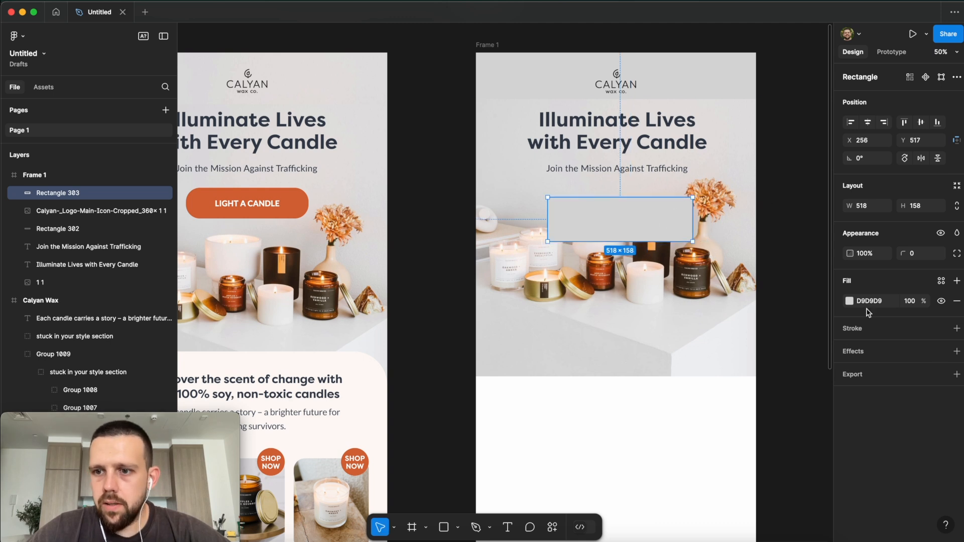
pyautogui.click(849, 301)
pyautogui.moveTo(801, 341); pyautogui.dragTo(812, 296)
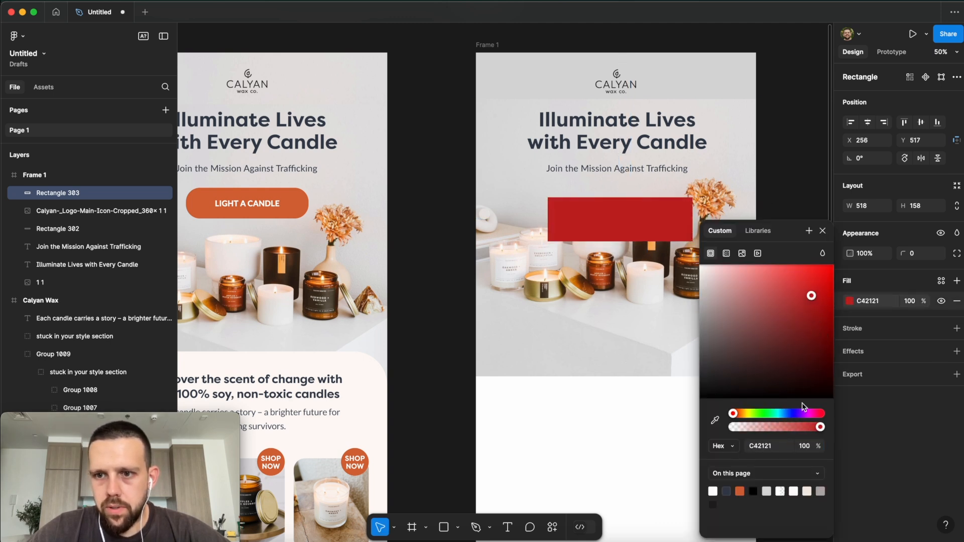
pyautogui.click(432, 279)
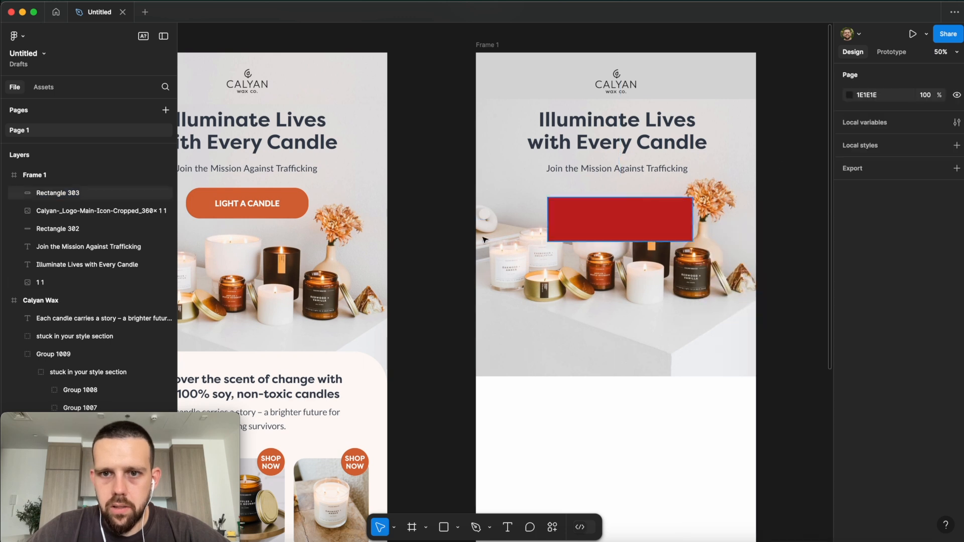
# Step: Give the rectangle the LIGHT A CANDLE button's orange D66938 fill
pyautogui.click(290, 207)
pyautogui.click(290, 207)
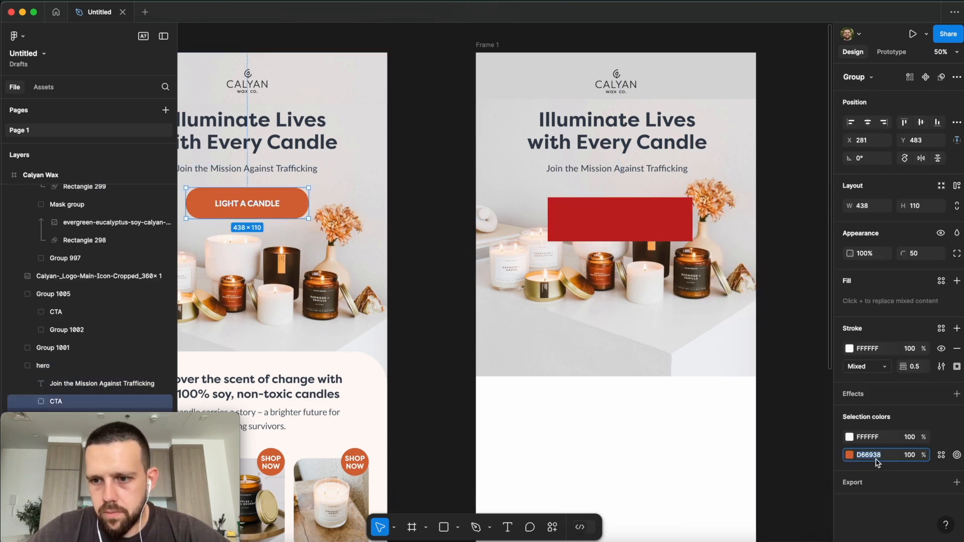
pyautogui.click(644, 237)
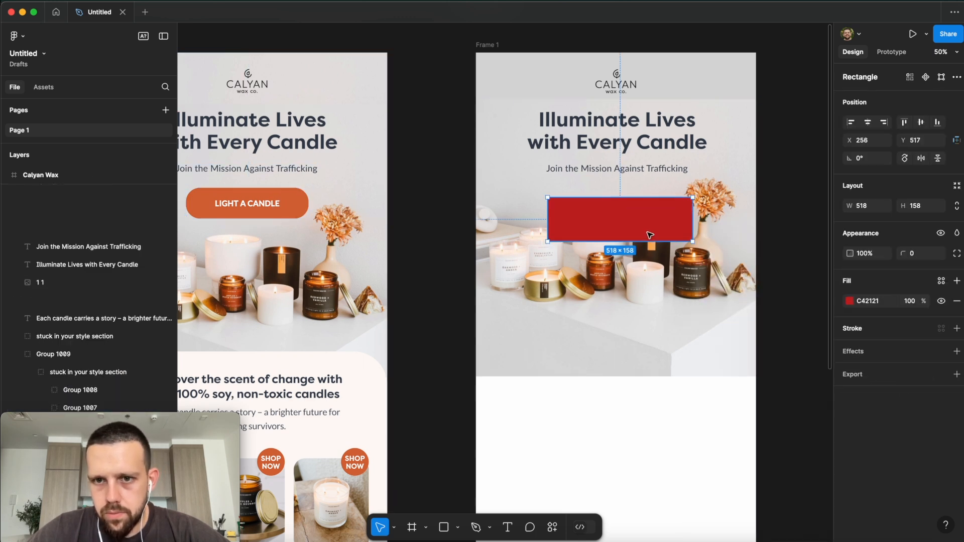
pyautogui.click(874, 303)
pyautogui.write('D66938')
pyautogui.click(788, 242)
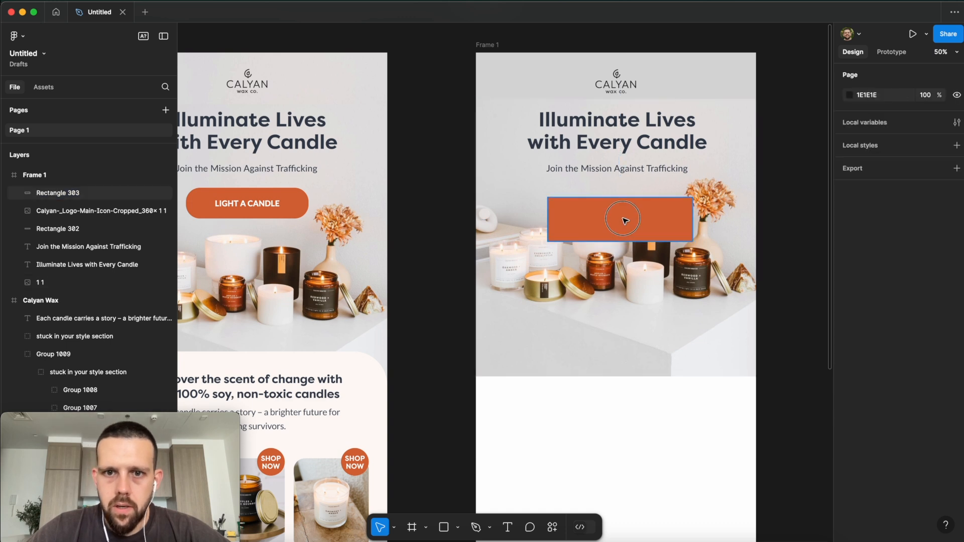
pyautogui.moveTo(625, 218); pyautogui.dragTo(645, 224)
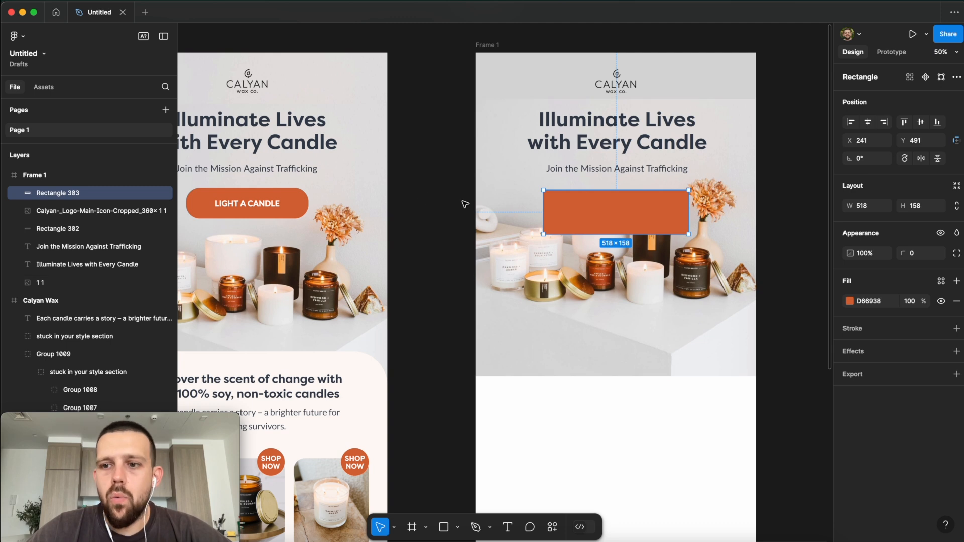
# Step: Set the rectangle's corner radius to 50 and resize it to about 435 × 120
pyautogui.click(300, 205)
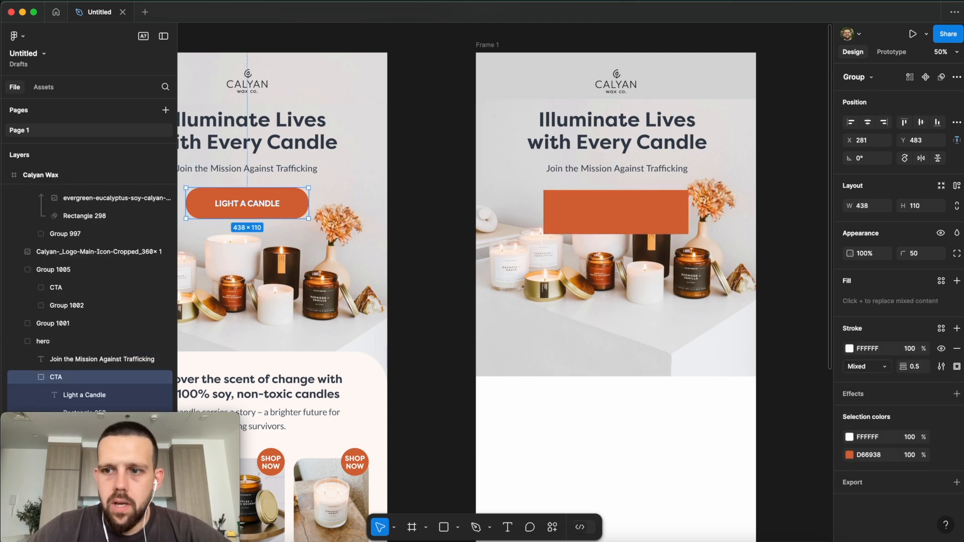
pyautogui.click(926, 257)
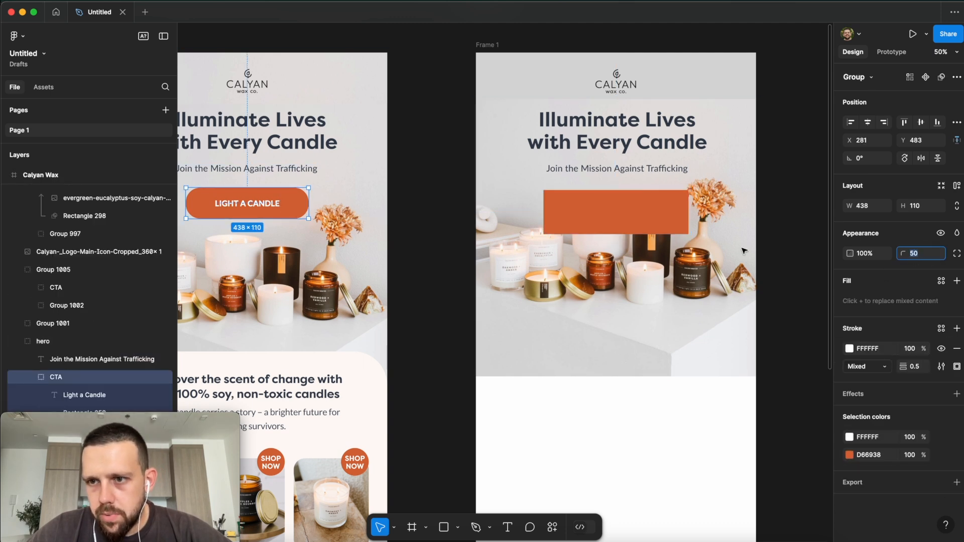
pyautogui.click(657, 221)
pyautogui.click(927, 258)
pyautogui.write('50')
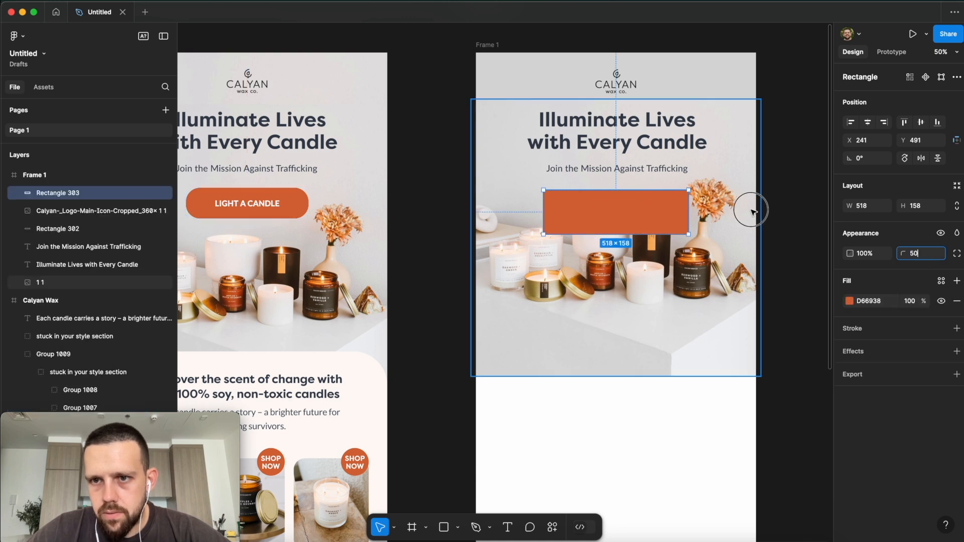
pyautogui.click(752, 212)
pyautogui.click(816, 212)
pyautogui.click(626, 213)
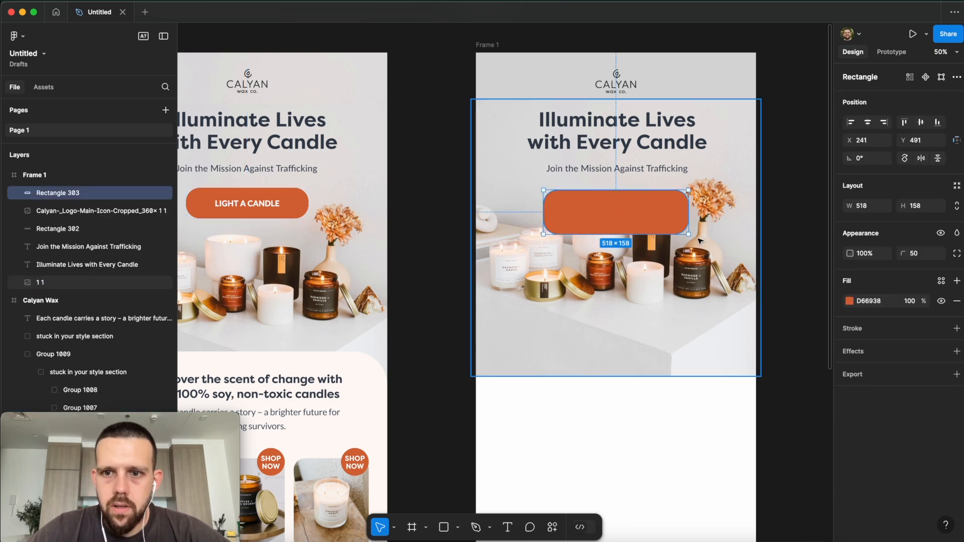
pyautogui.moveTo(688, 234); pyautogui.dragTo(667, 214)
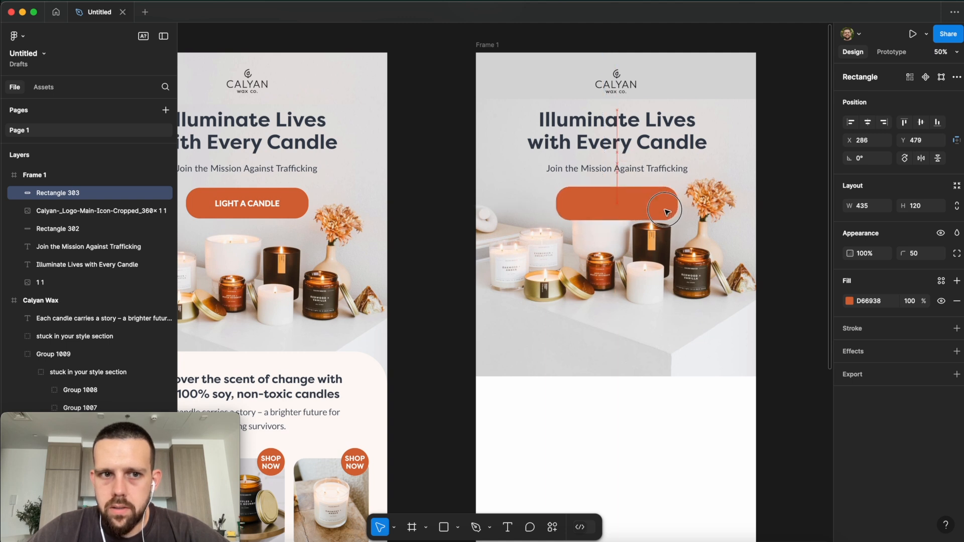
# Step: Align the heading, subtitle and orange button on a common horizontal centre
pyautogui.click(868, 123)
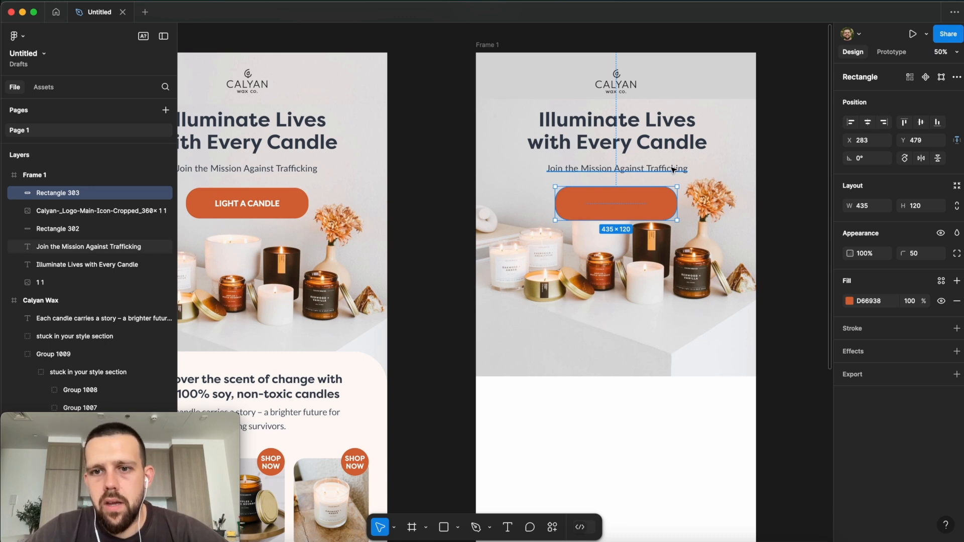
pyautogui.click(676, 137)
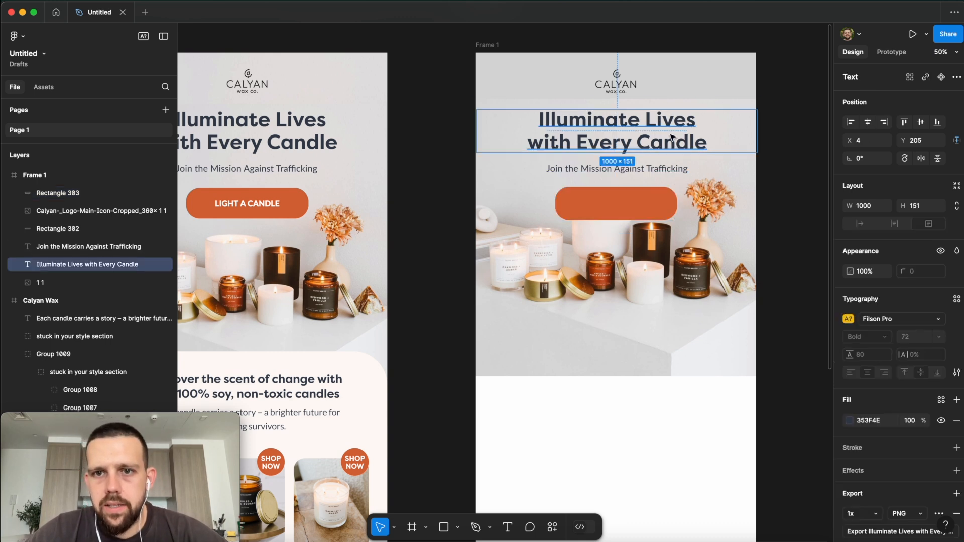
pyautogui.keyDown('shift'); pyautogui.click(666, 173); pyautogui.keyUp('shift')
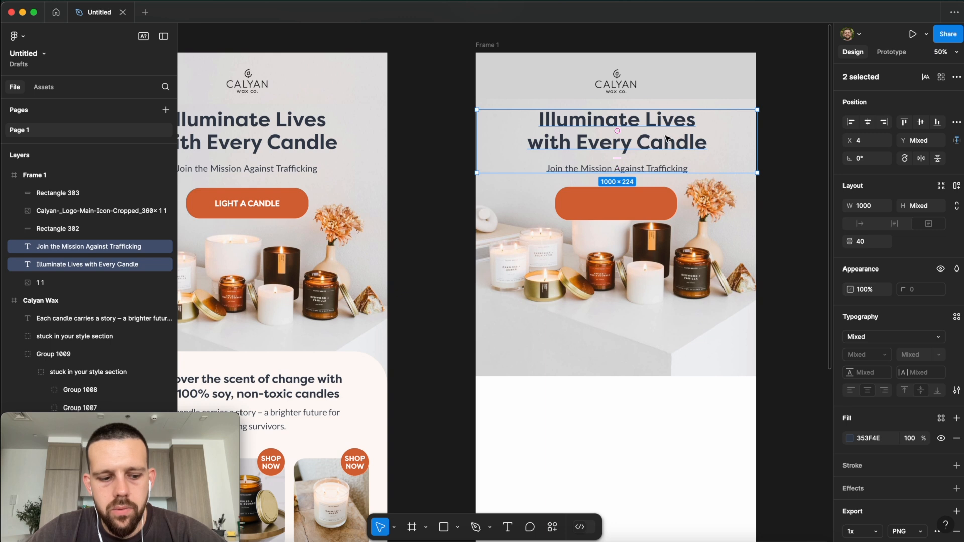
pyautogui.keyDown('shift'); pyautogui.click(656, 189); pyautogui.keyUp('shift')
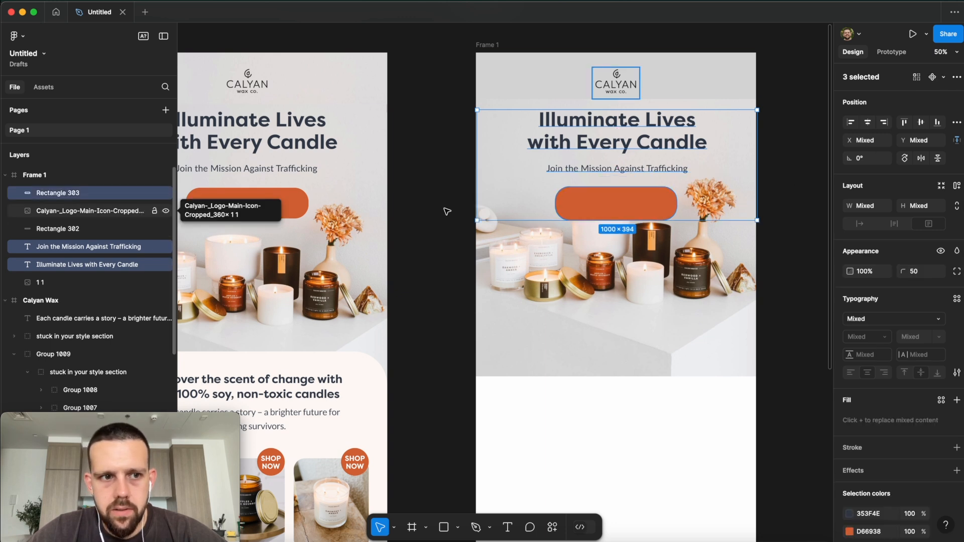
pyautogui.click(868, 125)
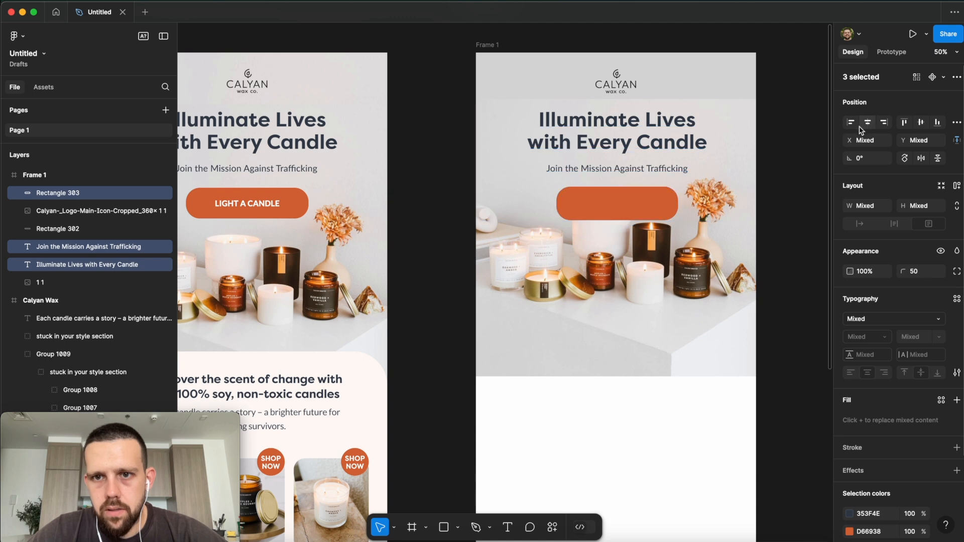
pyautogui.click(777, 158)
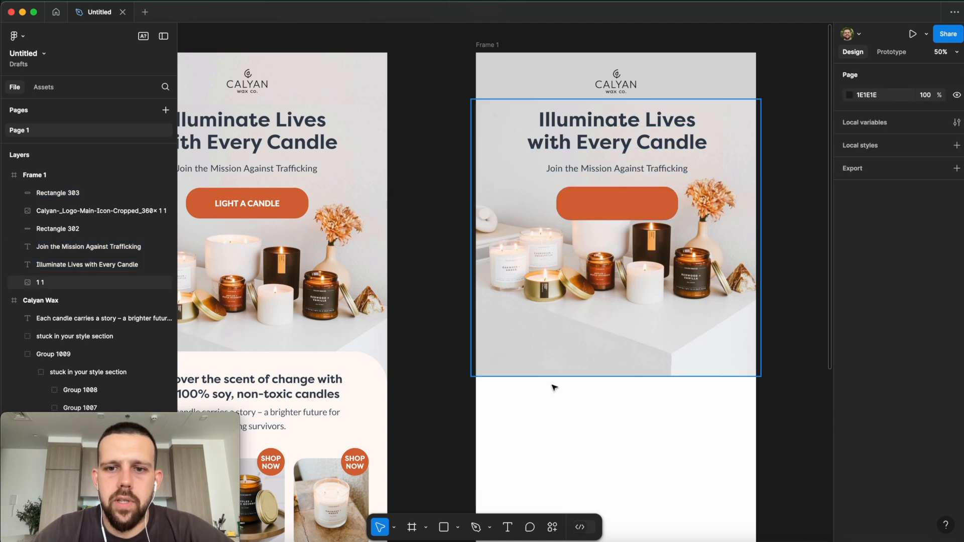
pyautogui.click(508, 527)
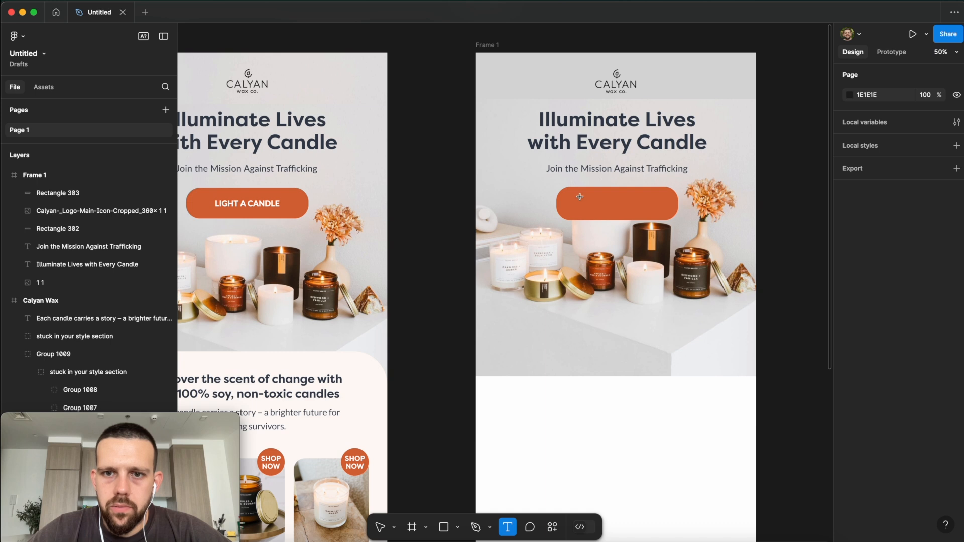
# Step: Draw a placeholder text box on the button, then delete it
pyautogui.moveTo(580, 197); pyautogui.dragTo(662, 215)
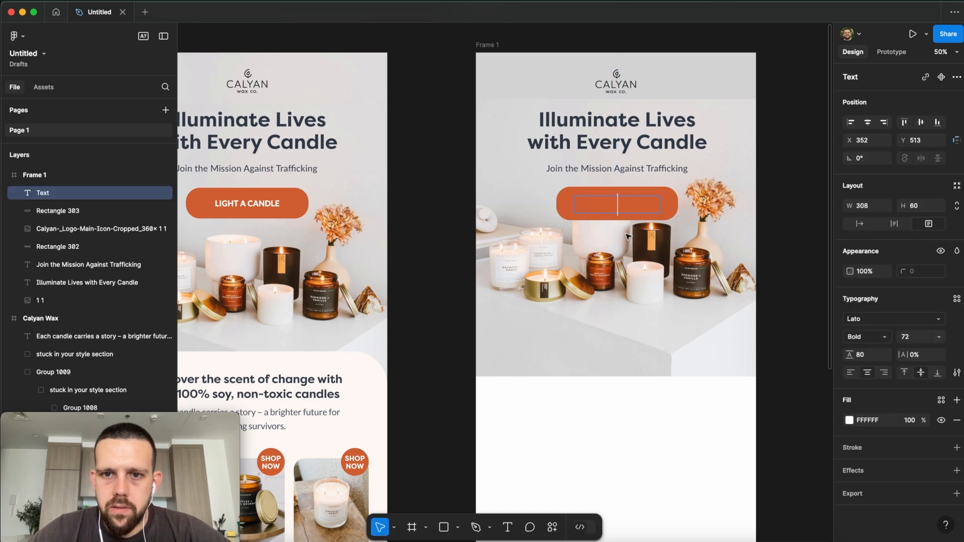
pyautogui.write('fsfsf')
pyautogui.press('Escape')
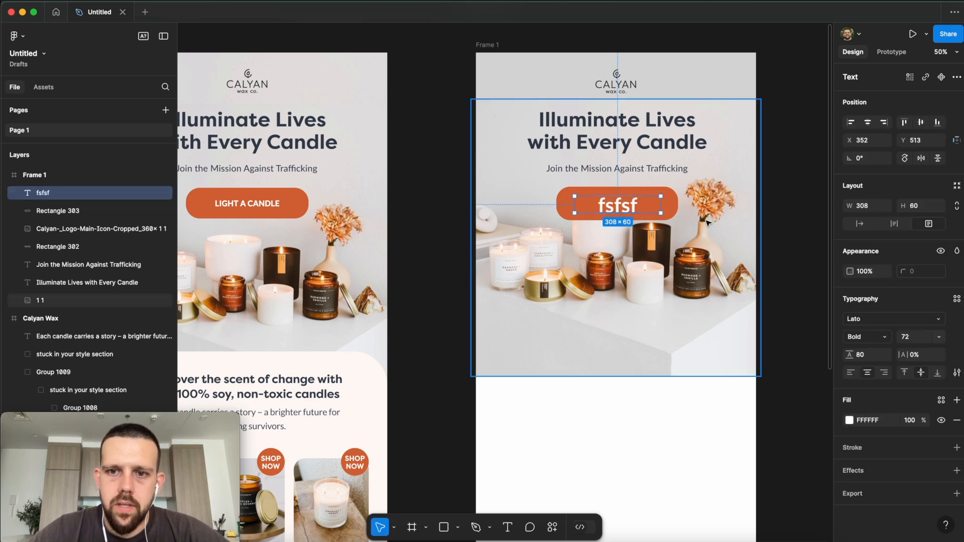
pyautogui.press('Delete')
# Step: Copy the reference design's Light a Candle label onto Frame 1's orange button
pyautogui.click(281, 205)
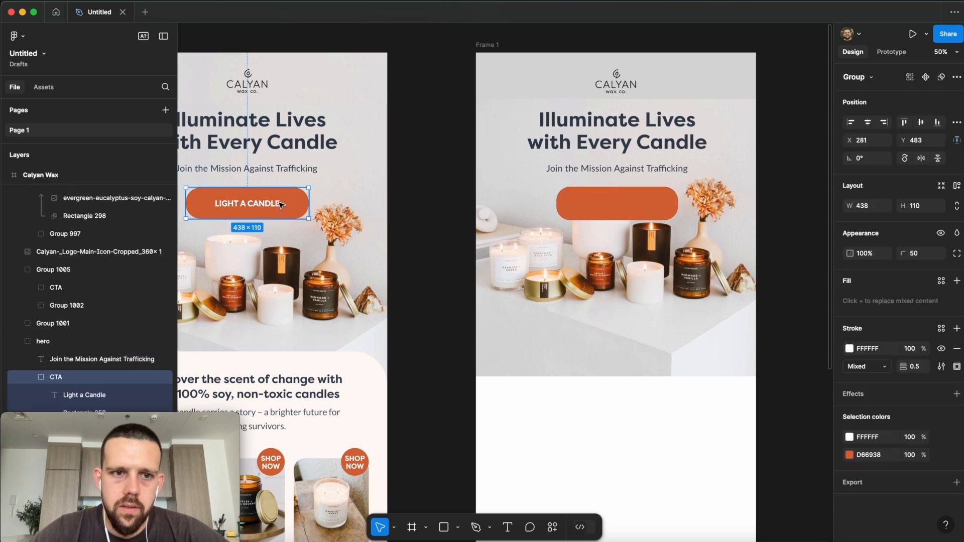
pyautogui.doubleClick(273, 205)
pyautogui.moveTo(264, 205); pyautogui.dragTo(636, 210)
pyautogui.click(777, 201)
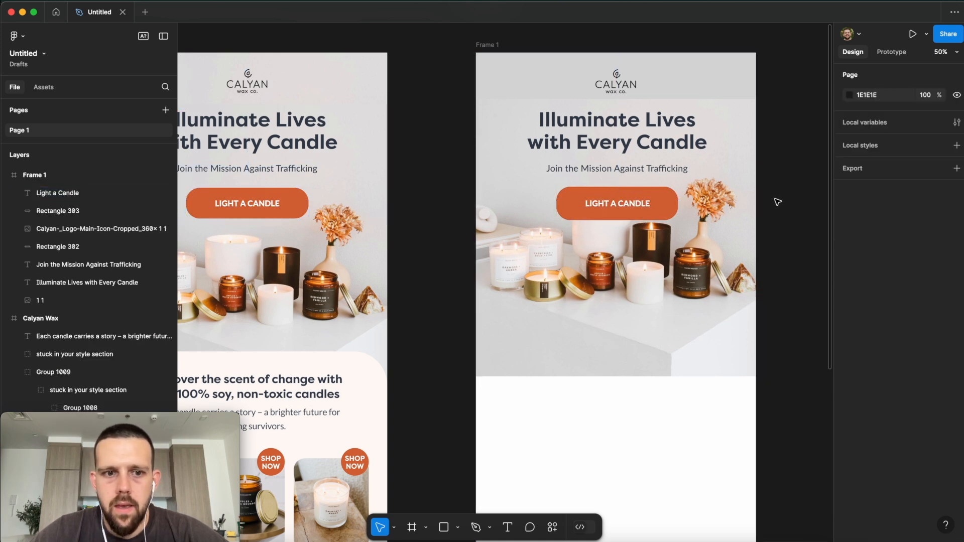
pyautogui.scroll(-2, 770, 207)
pyautogui.scroll(-3, 769, 207)
pyautogui.scroll(-2, 682, 228)
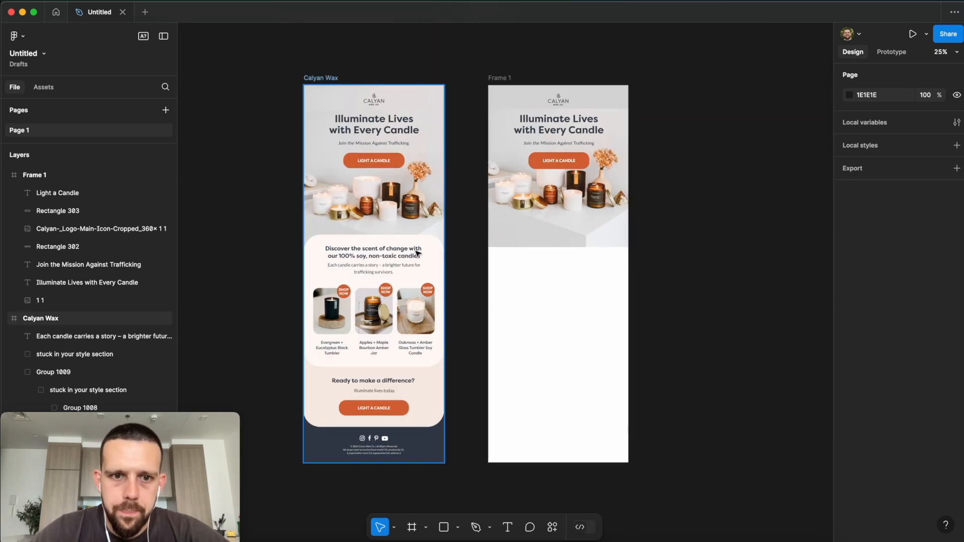
# Step: Draw a rectangle below the hero in Frame 1 and give it a 120 corner radius
pyautogui.click(436, 246)
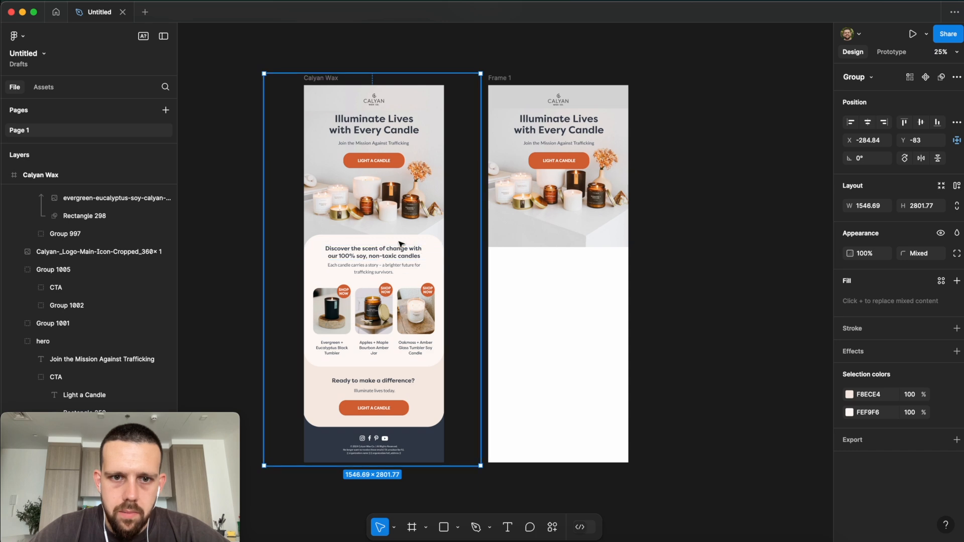
pyautogui.click(687, 377)
pyautogui.click(442, 527)
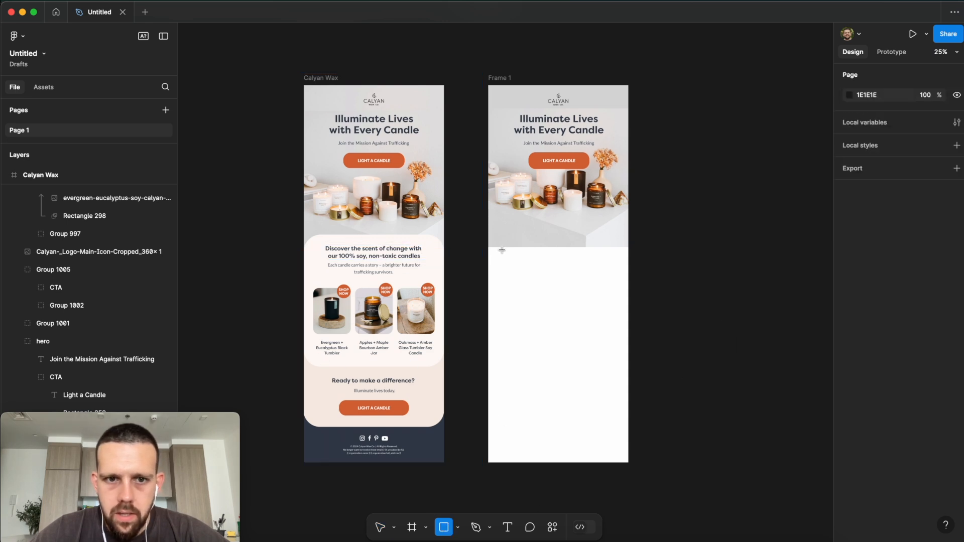
pyautogui.moveTo(489, 226)
pyautogui.mouseDown()
pyautogui.moveTo(583, 297)
pyautogui.moveTo(629, 373)
pyautogui.mouseUp()
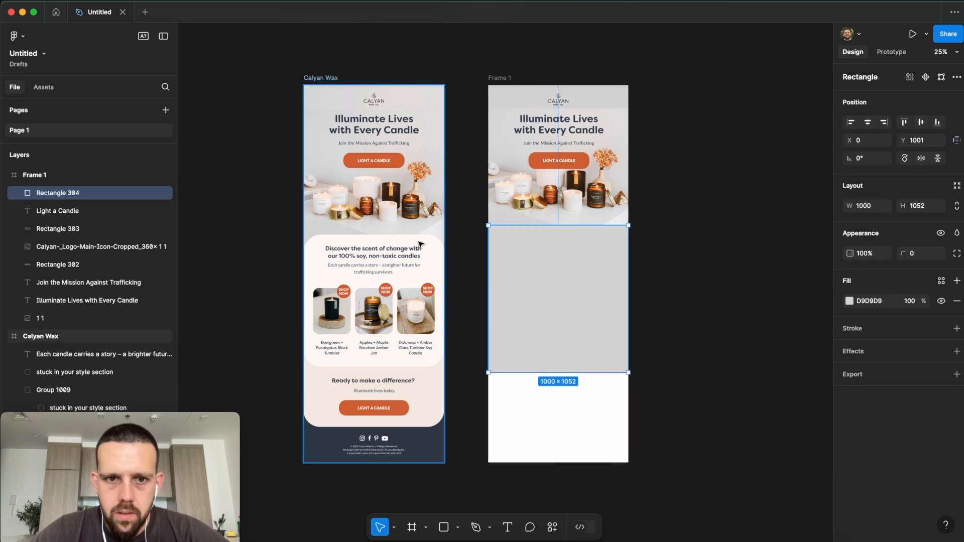
pyautogui.click(421, 240)
pyautogui.doubleClick(422, 242)
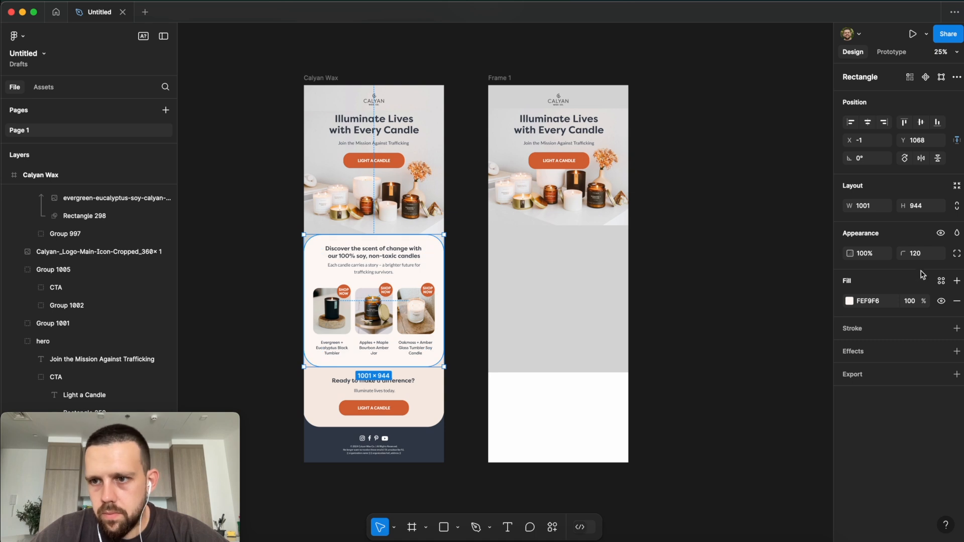
pyautogui.click(566, 286)
pyautogui.click(924, 255)
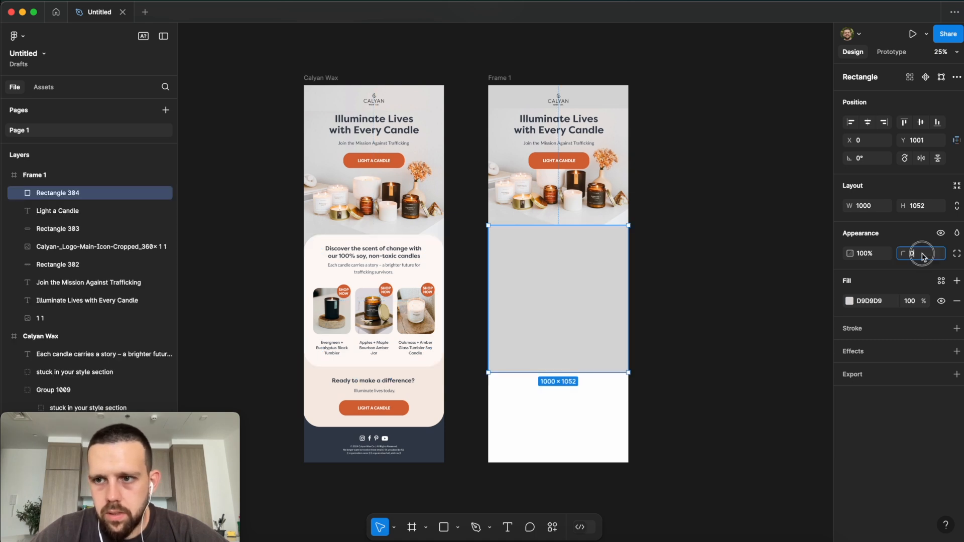
pyautogui.write('120')
pyautogui.click(662, 293)
# Step: Enlarge the rounded rectangle to 1025 × 1078 and shift it slightly left
pyautogui.click(583, 300)
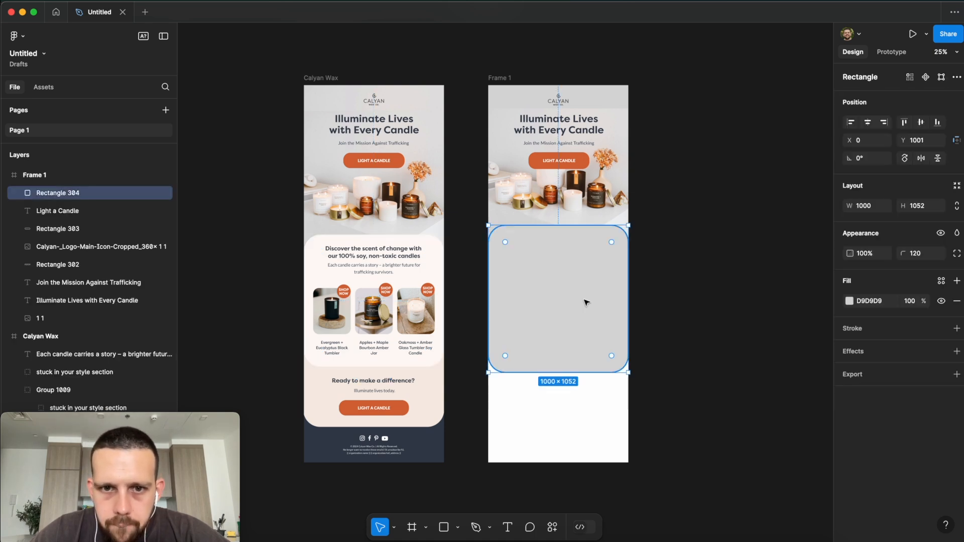
pyautogui.scroll(5, 608, 313)
pyautogui.hscroll(2, 747, 262)
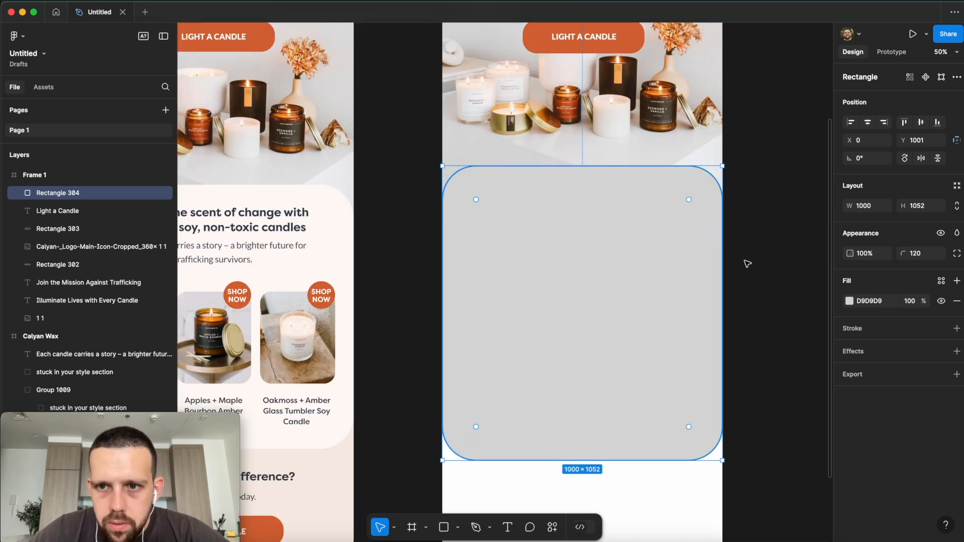
pyautogui.moveTo(725, 464); pyautogui.dragTo(732, 471)
pyautogui.moveTo(690, 427); pyautogui.dragTo(689, 425)
# Step: Copy the reference card's FEF9F6 colour into the rectangle's fill and nudge it lower
pyautogui.doubleClick(342, 208)
pyautogui.doubleClick(321, 191)
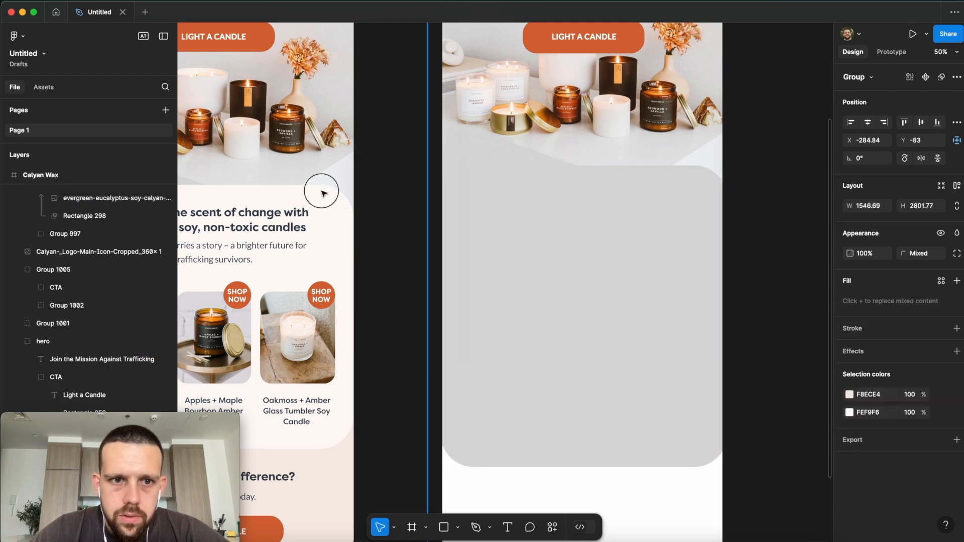
pyautogui.click(872, 301)
pyautogui.hotkey('ctrl', 'c')
pyautogui.doubleClick(602, 288)
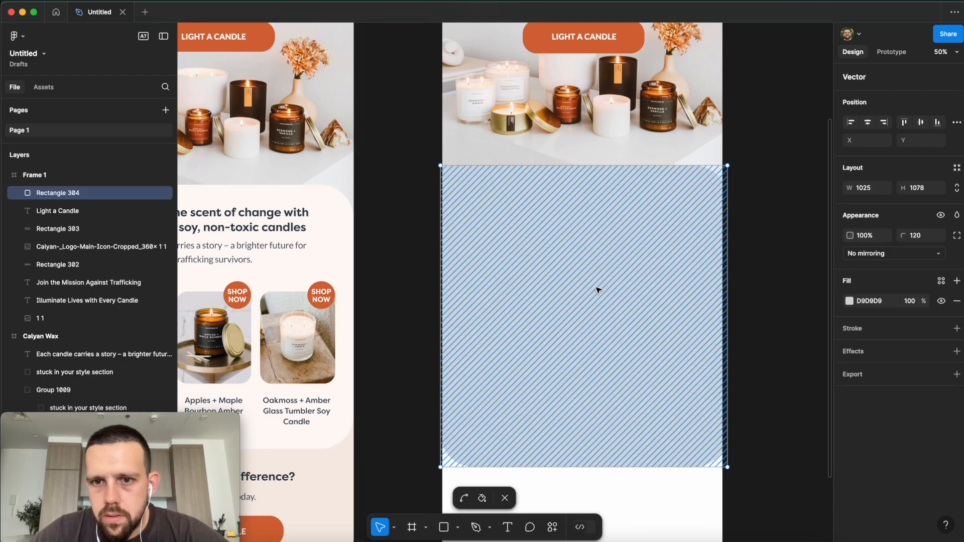
pyautogui.click(882, 304)
pyautogui.hotkey('ctrl', 'v')
pyautogui.press('Return')
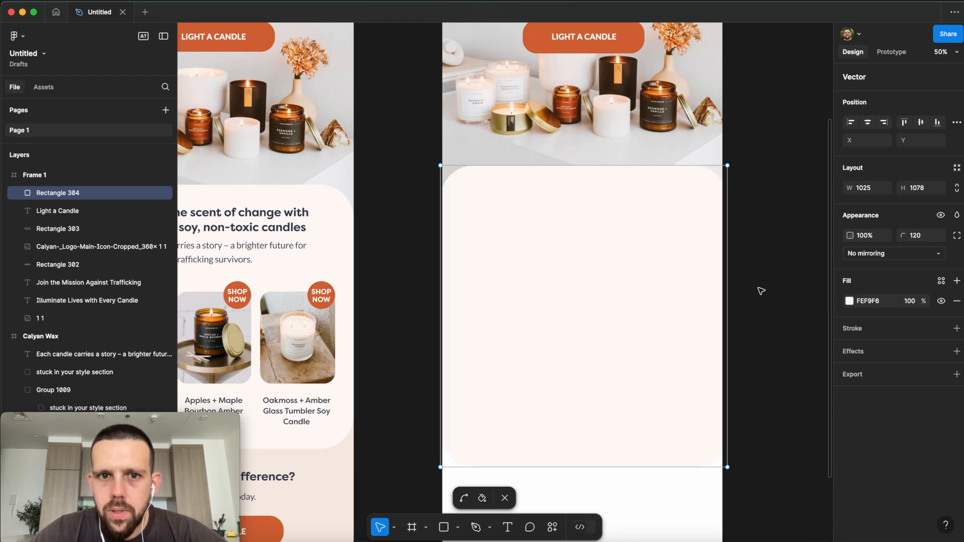
pyautogui.press('super+minus')
pyautogui.moveTo(553, 289); pyautogui.dragTo(556, 294)
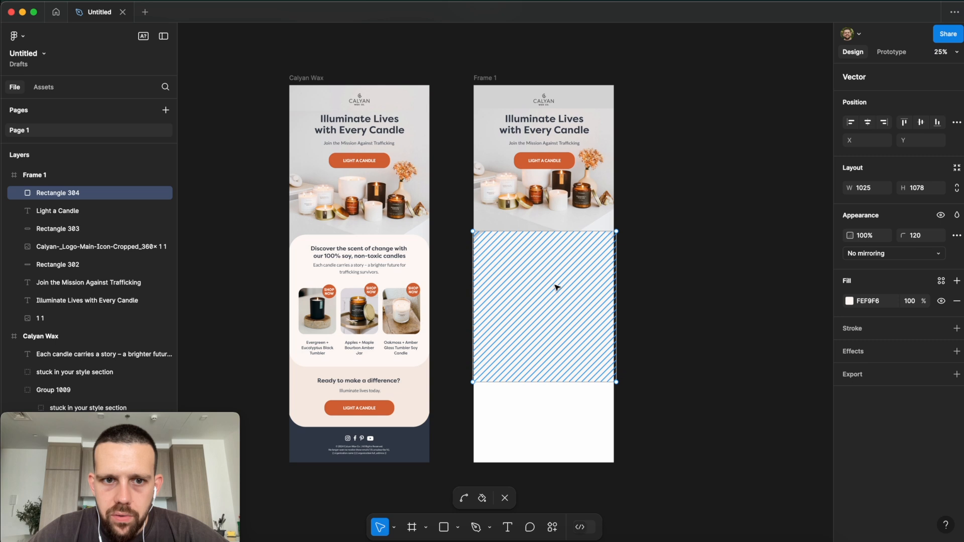
# Step: Duplicate Rectangle 304, move the copy lower, and place Rectangle 305 behind it
pyautogui.click(710, 283)
pyautogui.press('Escape')
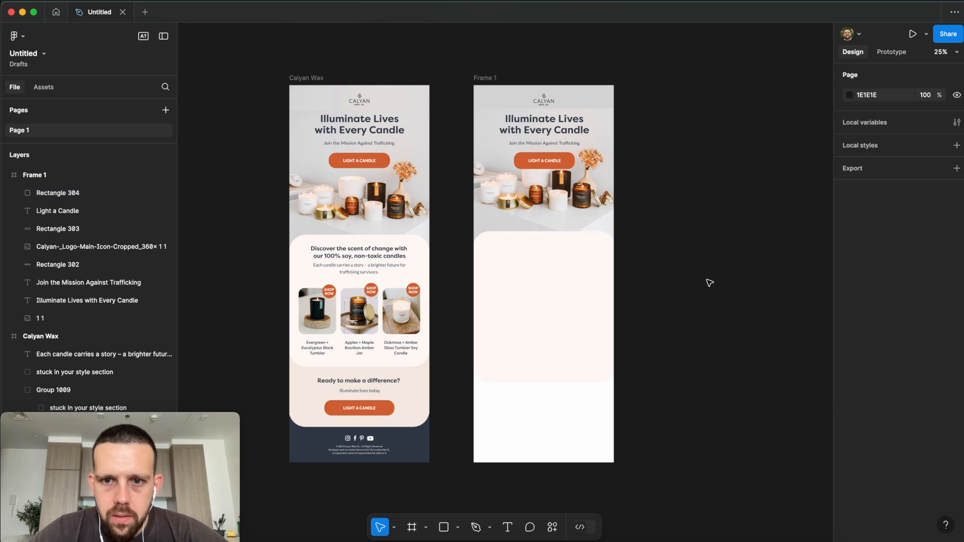
pyautogui.press('super+z')
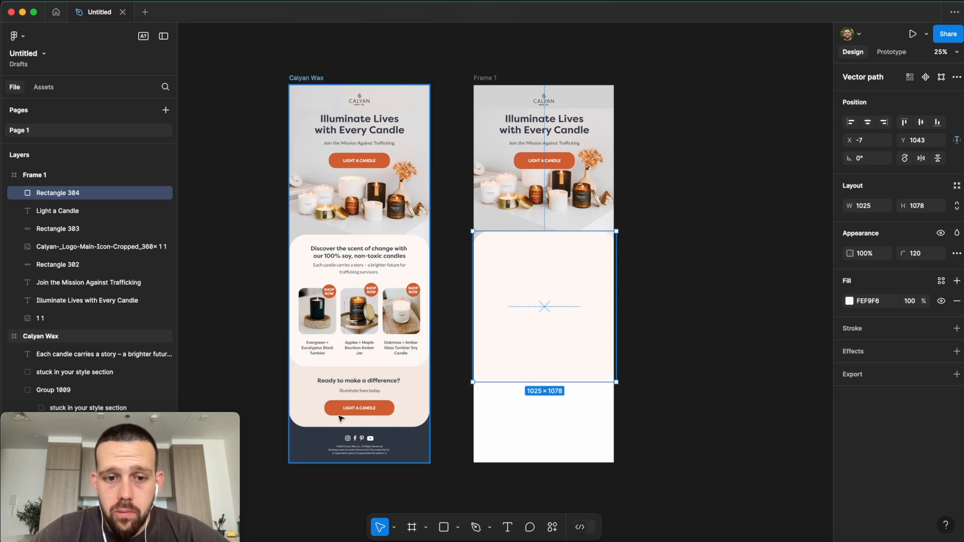
pyautogui.press('super+d')
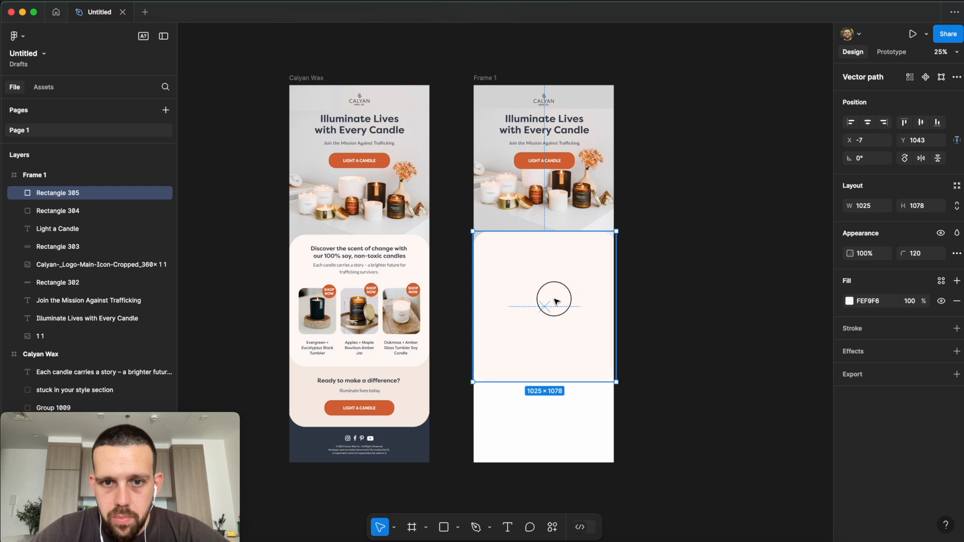
pyautogui.moveTo(556, 296); pyautogui.dragTo(556, 350)
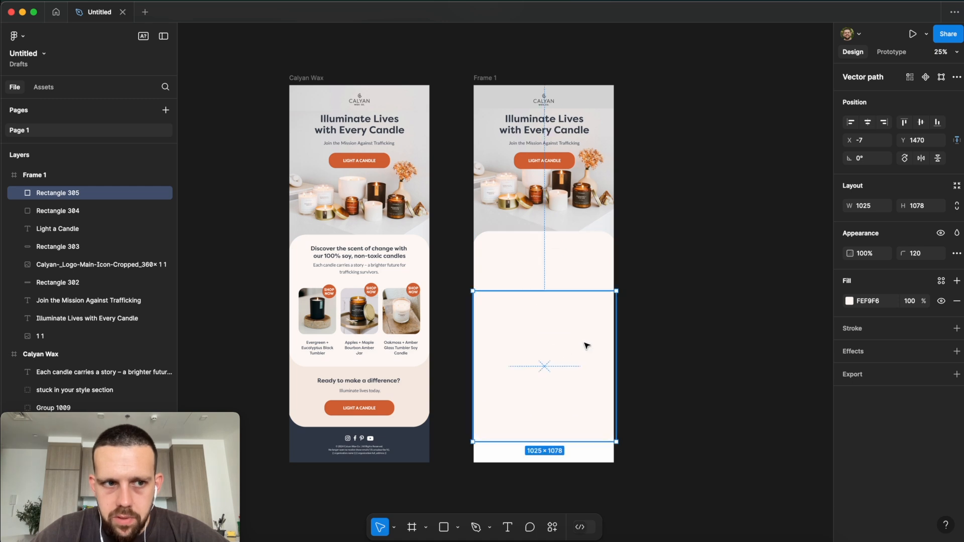
pyautogui.moveTo(60, 196); pyautogui.dragTo(60, 216)
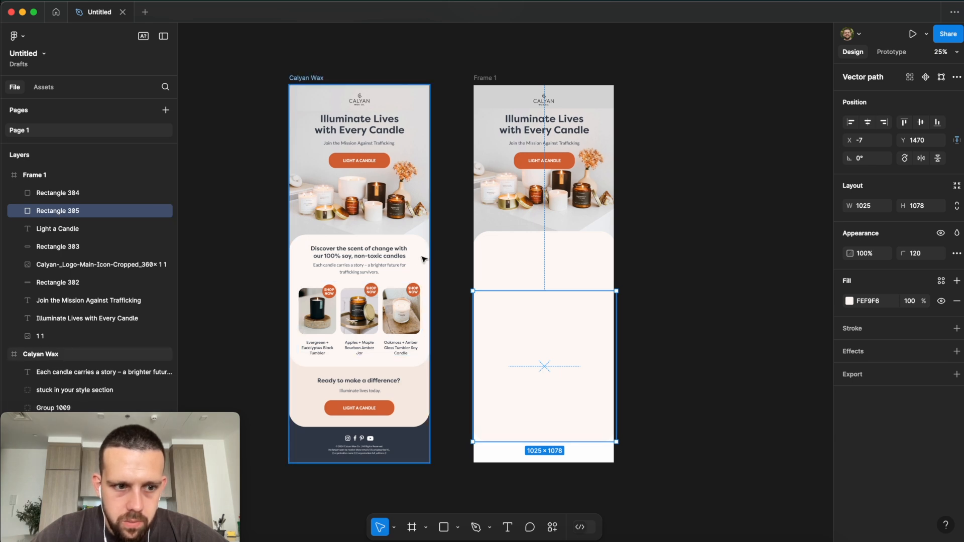
# Step: Compare the Calyan Wax background shape's fill with the new lower panel
pyautogui.doubleClick(415, 378)
pyautogui.doubleClick(415, 377)
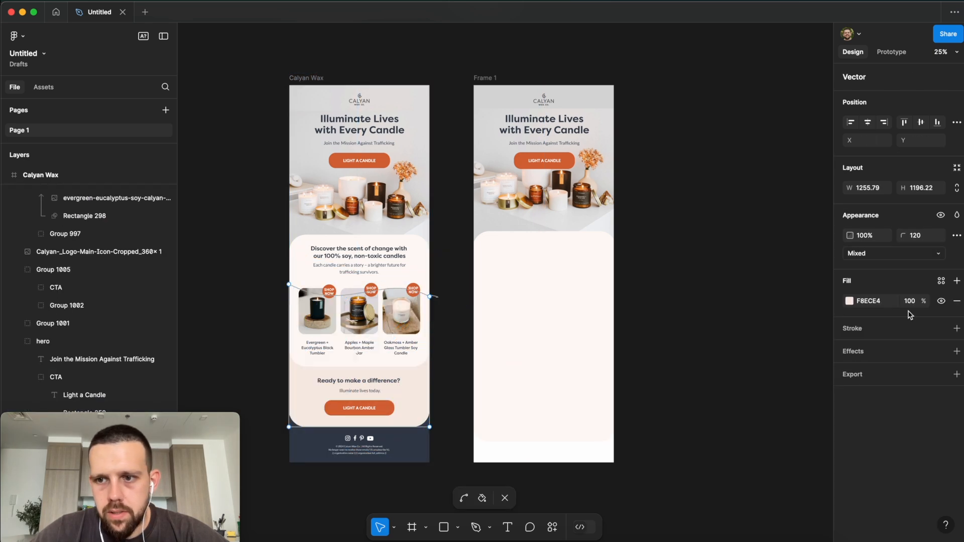
pyautogui.click(540, 409)
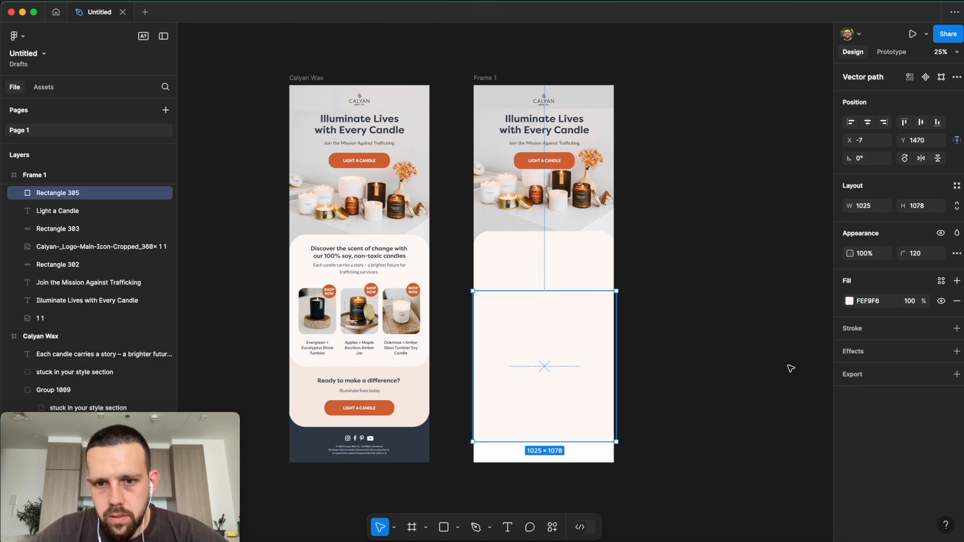
pyautogui.click(743, 328)
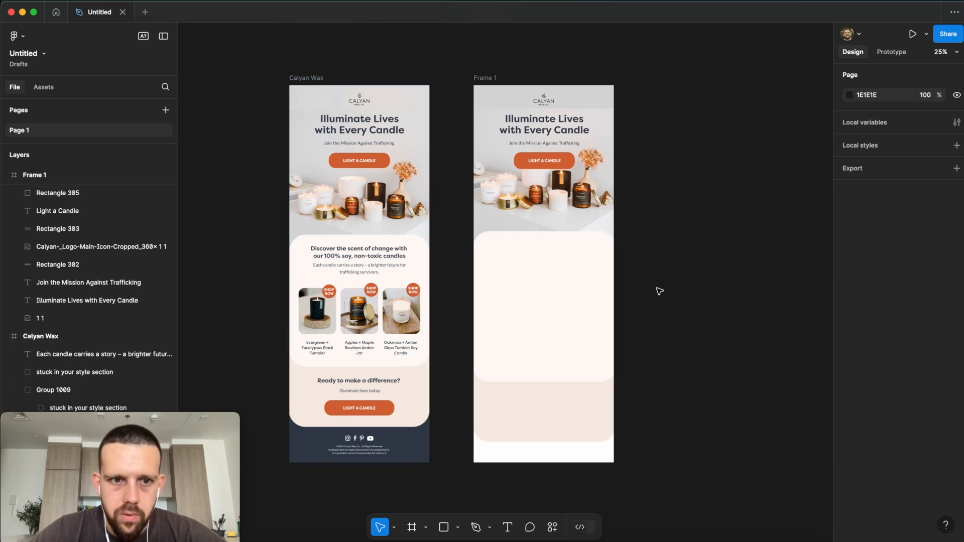
# Step: Copy the 'Discover the scent of change…' heading and body text into Frame 1's panel
pyautogui.press('super+=')
pyautogui.hscroll(-3, 678, 291)
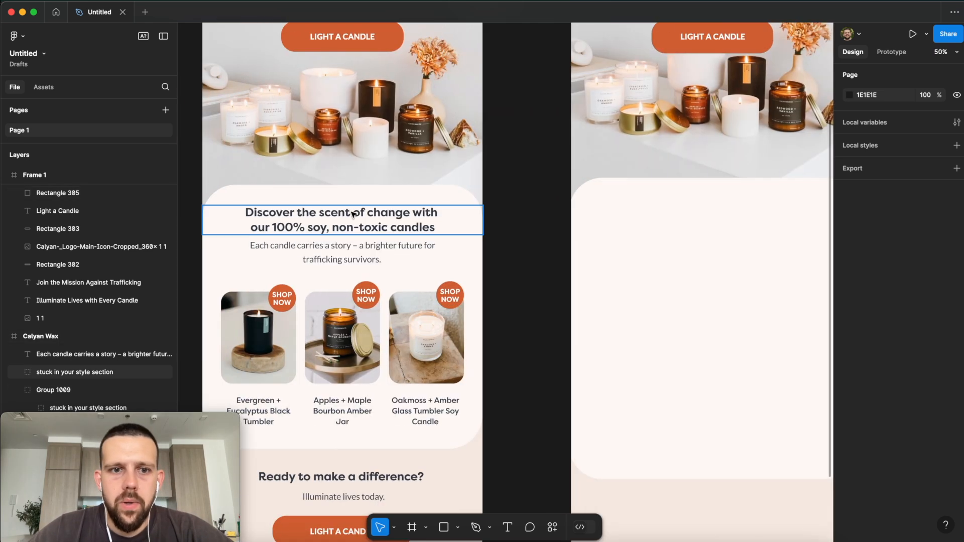
pyautogui.hscroll(1, 696, 255)
pyautogui.press('super+minus')
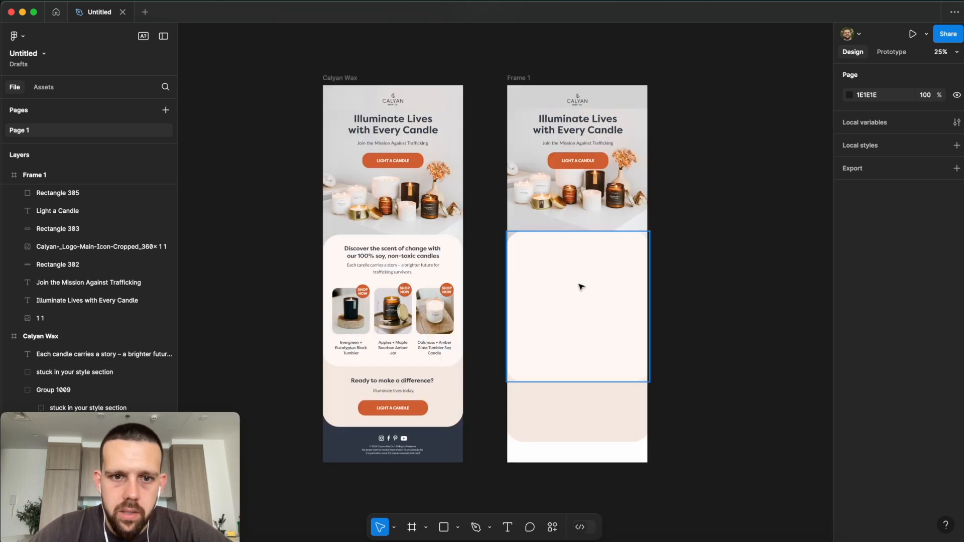
pyautogui.hscroll(3, 582, 285)
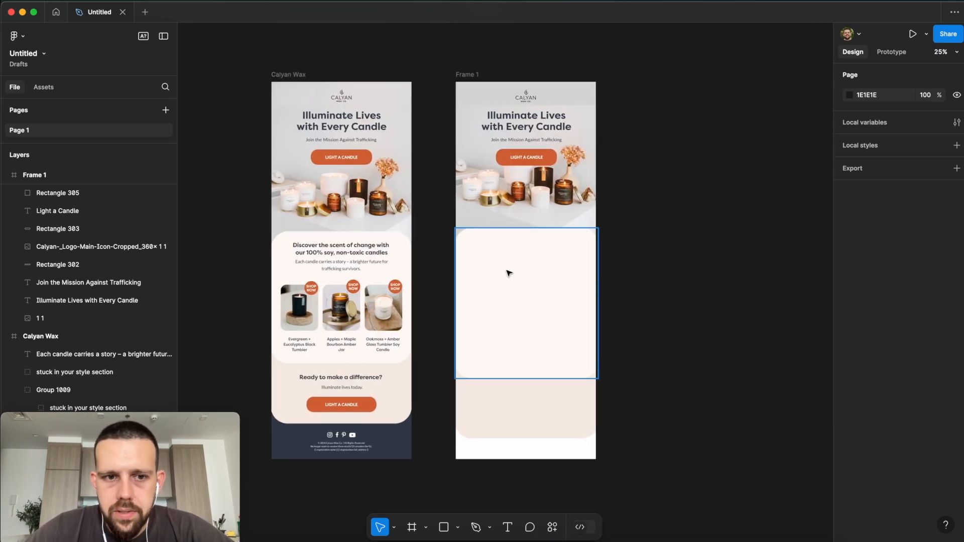
pyautogui.click(508, 528)
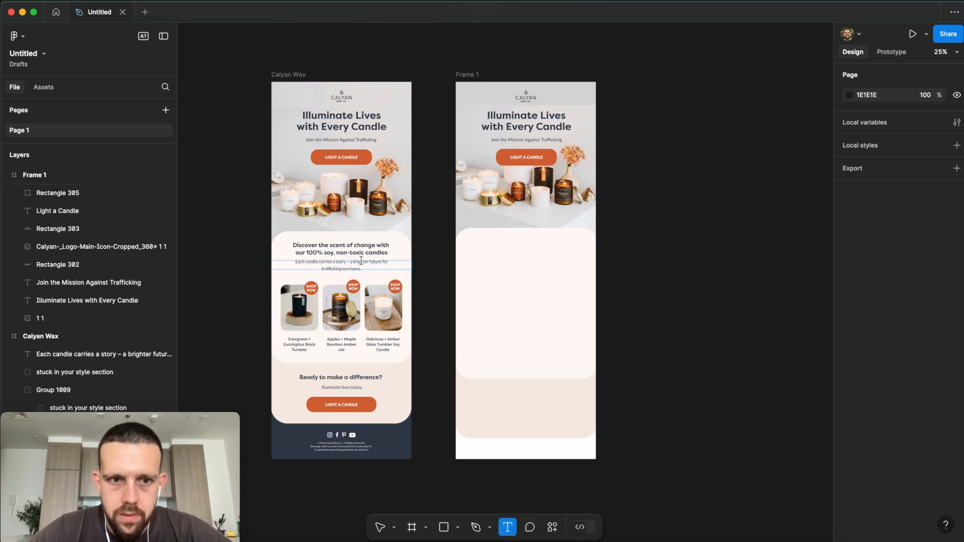
pyautogui.press('v')
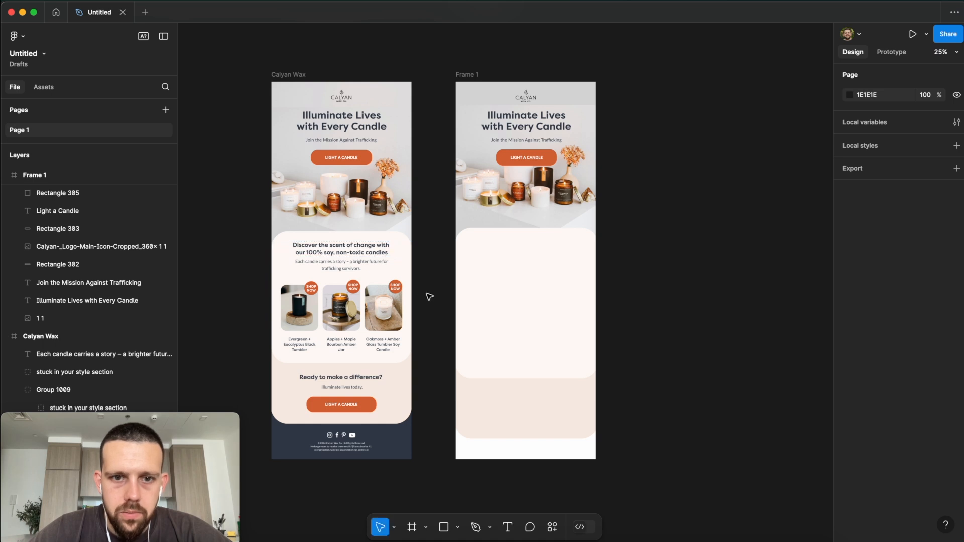
pyautogui.click(364, 252)
pyautogui.keyDown('shift'); pyautogui.click(371, 265); pyautogui.keyUp('shift')
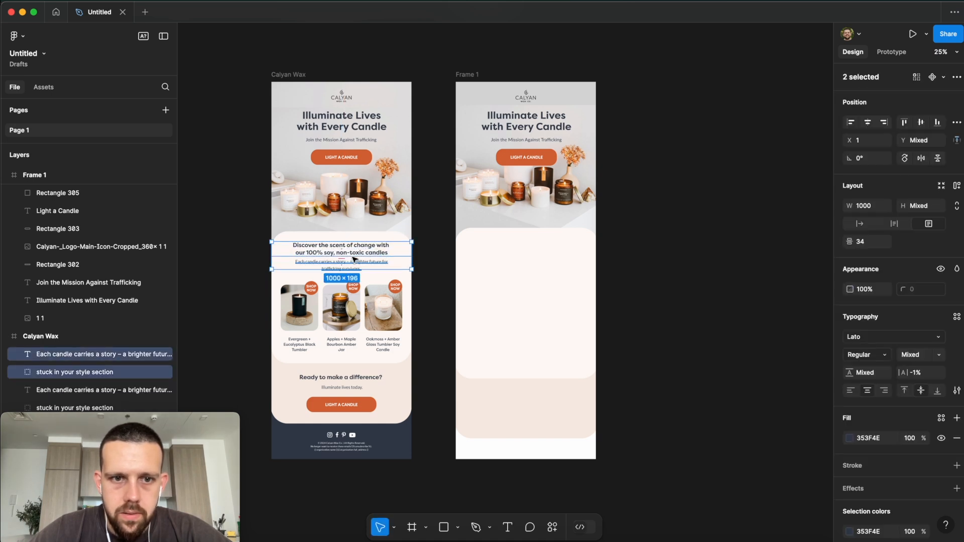
pyautogui.moveTo(354, 260); pyautogui.dragTo(538, 258)
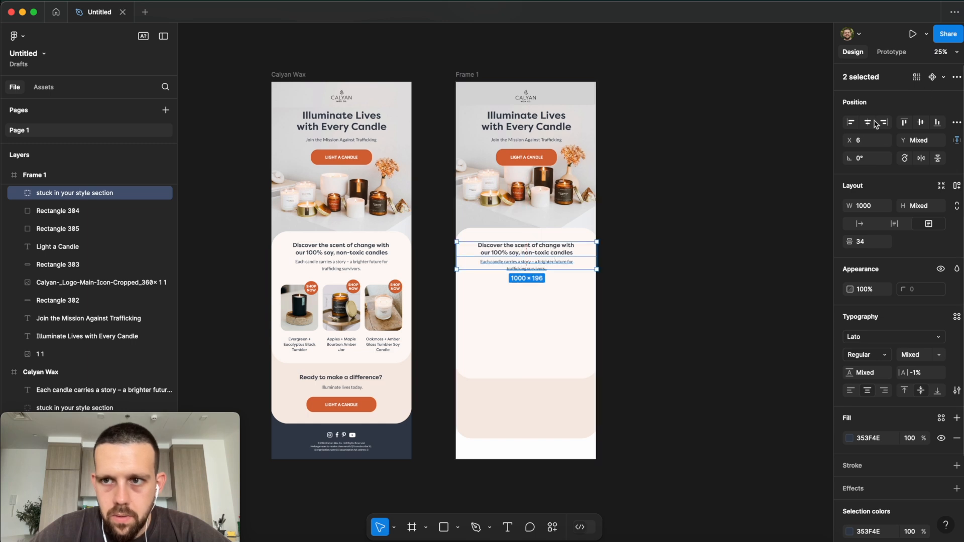
pyautogui.click(656, 269)
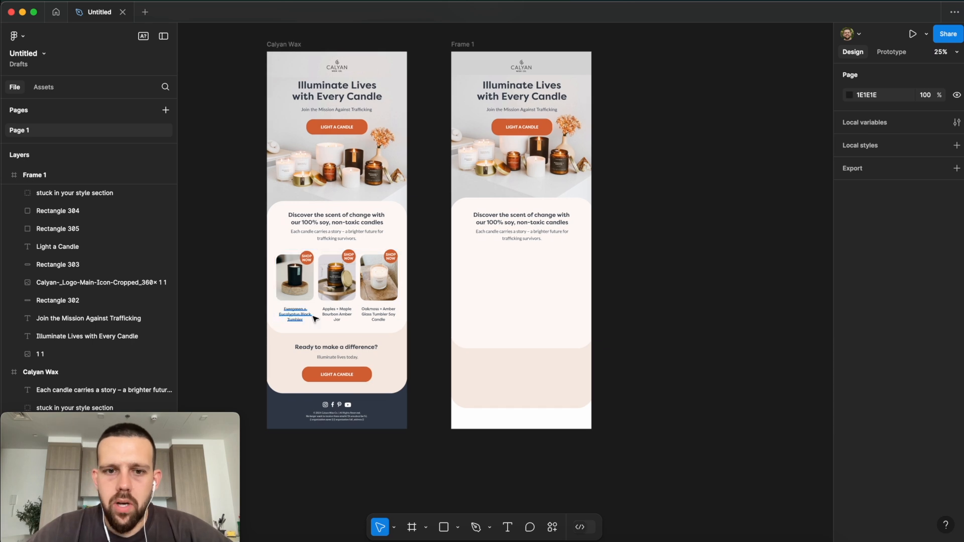
pyautogui.press('super+equal')
# Step: Draw a placeholder rectangle below the copied text in Frame 1
pyautogui.hscroll(-5, 315, 320)
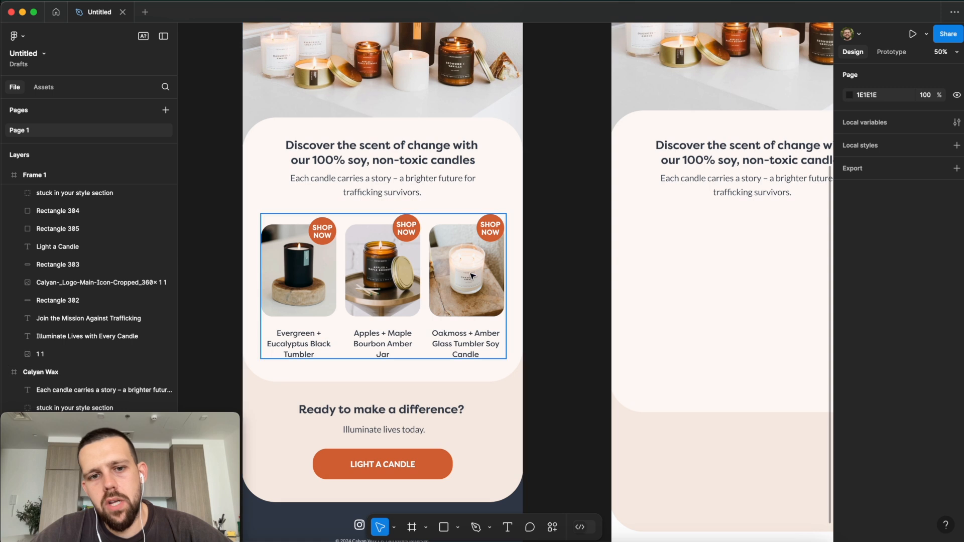
pyautogui.hscroll(5, 502, 286)
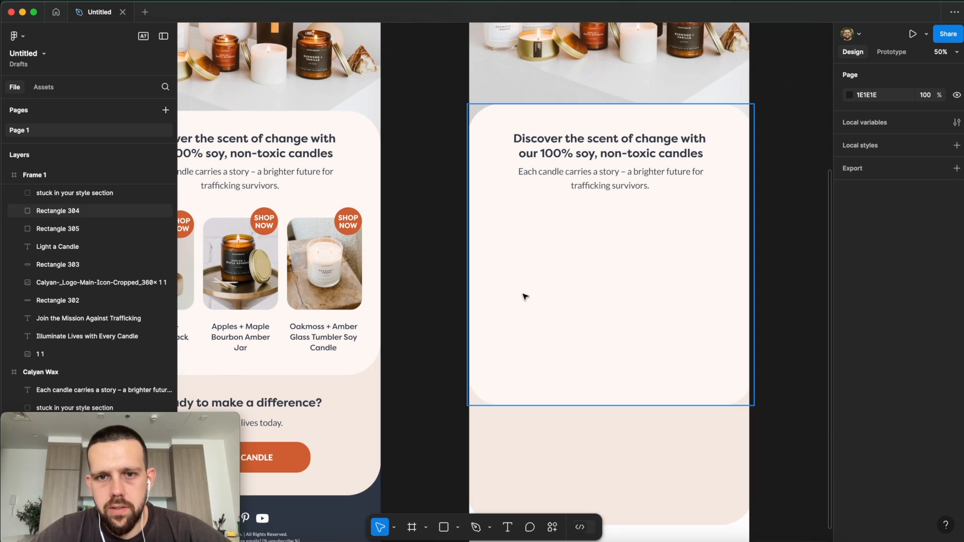
pyautogui.click(443, 530)
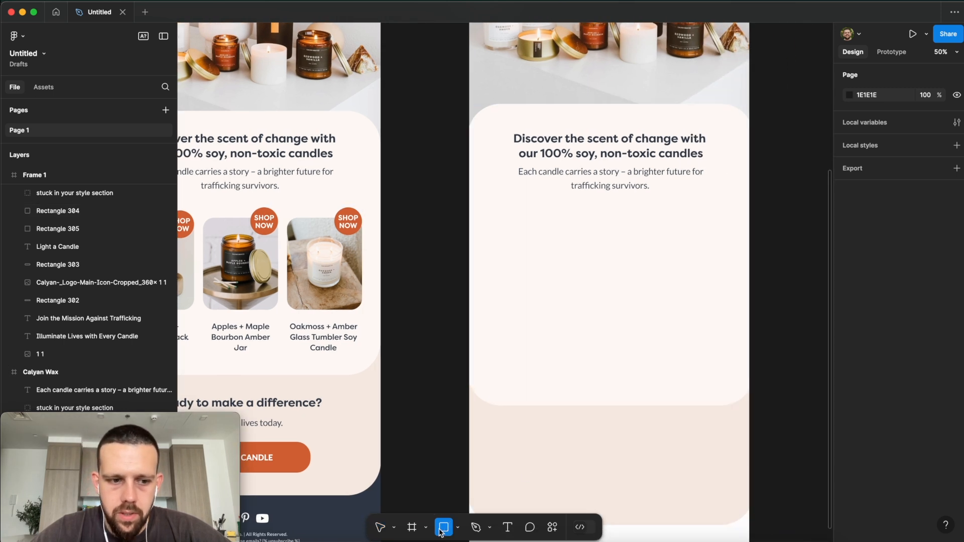
pyautogui.moveTo(484, 215)
pyautogui.mouseDown()
pyautogui.moveTo(586, 293)
pyautogui.moveTo(577, 303)
pyautogui.mouseUp()
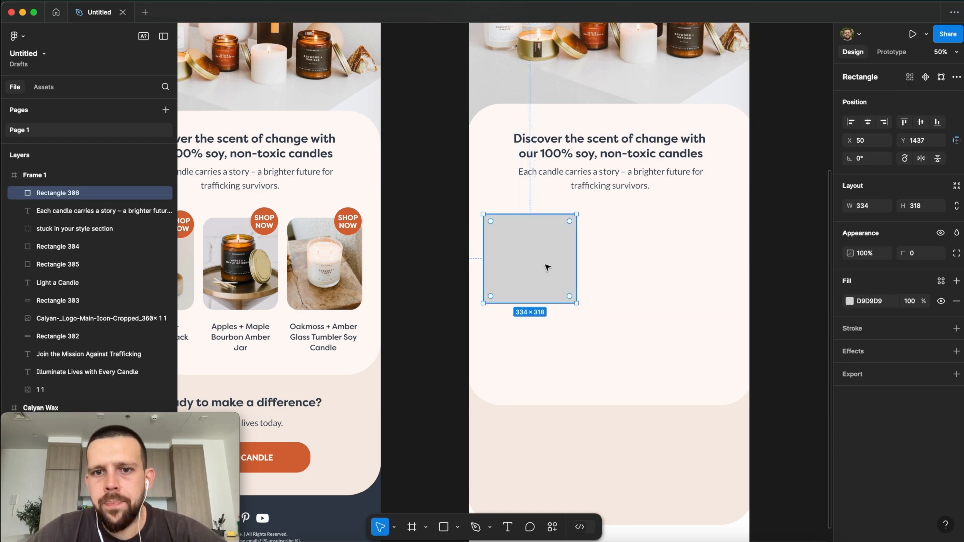
# Step: Inspect the Evergreen, Apples and Oakmoss card images to read their mask's corner radius
pyautogui.hscroll(-4, 281, 281)
pyautogui.click(288, 288)
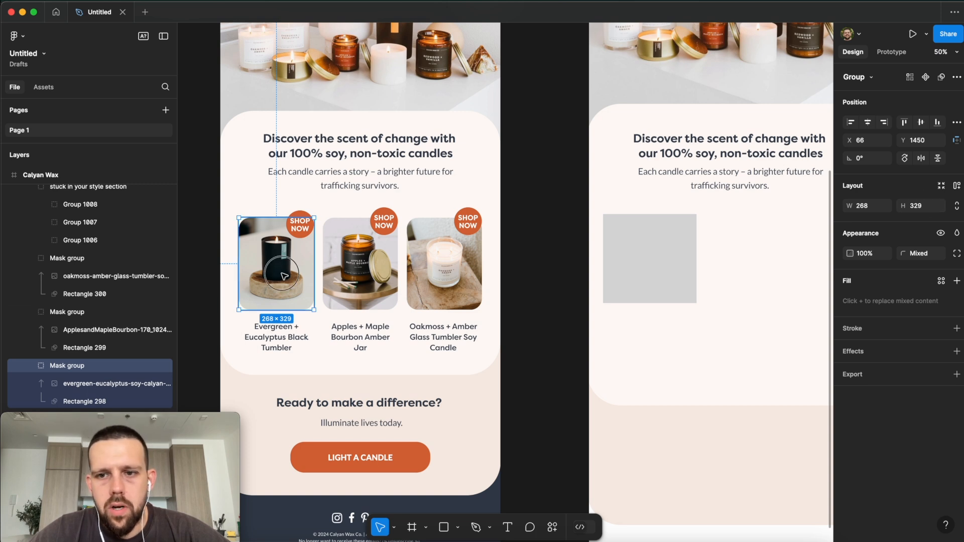
pyautogui.doubleClick(282, 274)
pyautogui.doubleClick(296, 277)
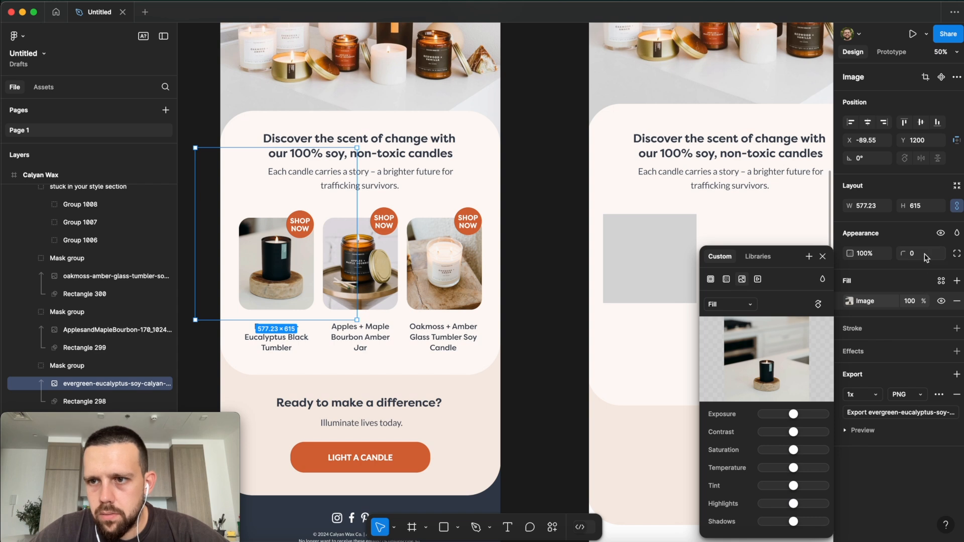
pyautogui.click(552, 288)
pyautogui.doubleClick(287, 274)
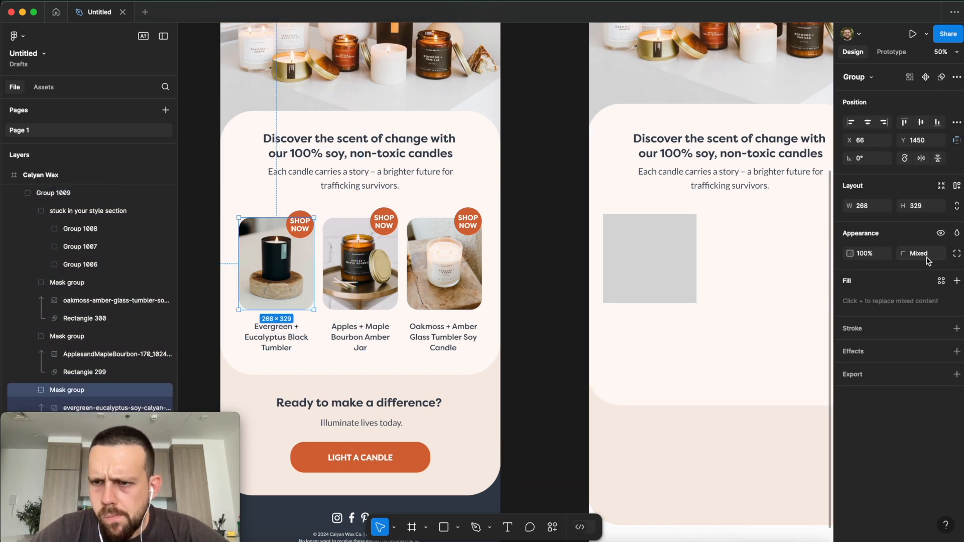
pyautogui.click(359, 251)
pyautogui.click(466, 268)
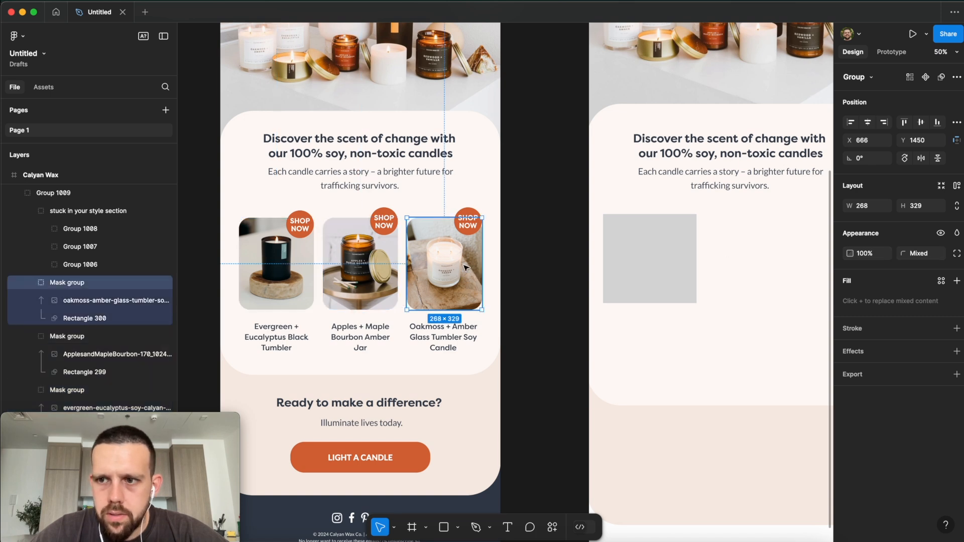
pyautogui.doubleClick(466, 268)
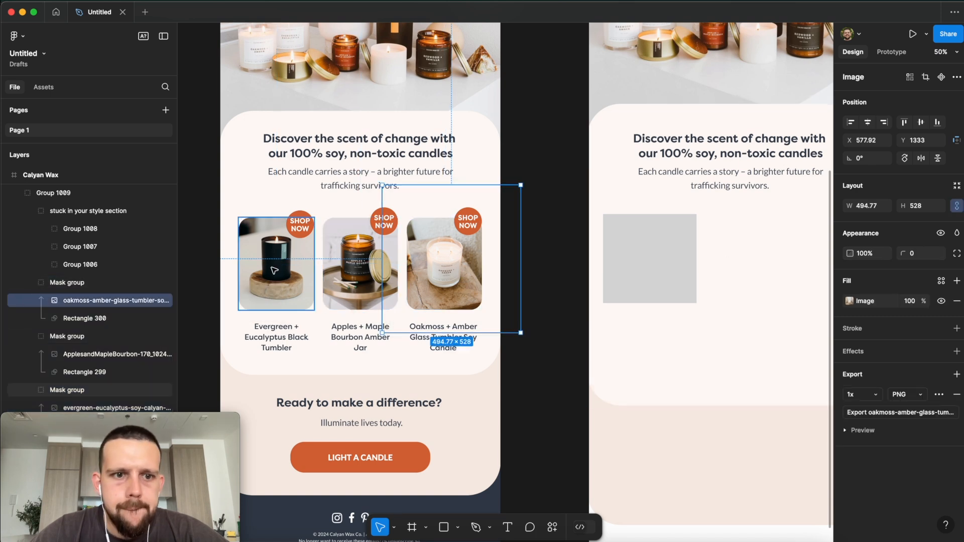
pyautogui.click(275, 271)
pyautogui.scroll(-2, 146, 315)
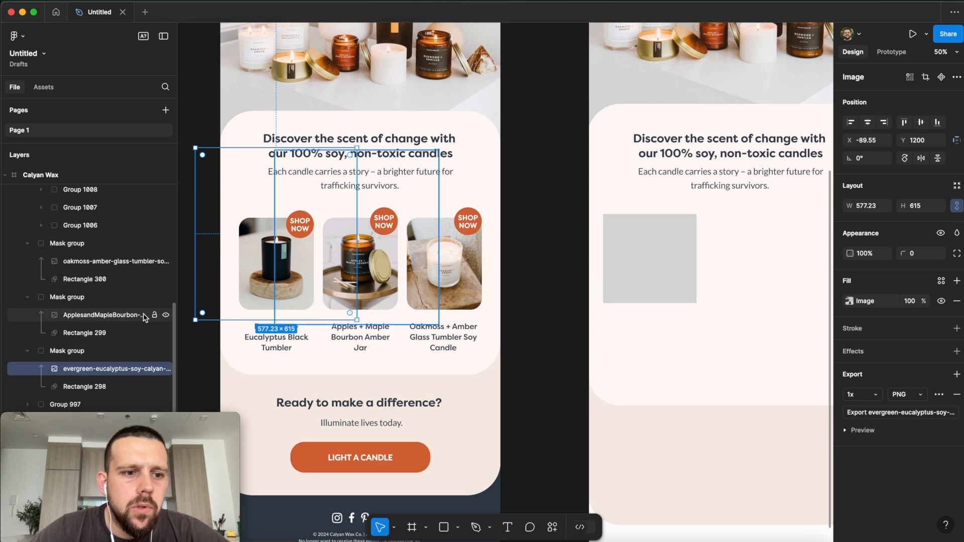
pyautogui.click(112, 386)
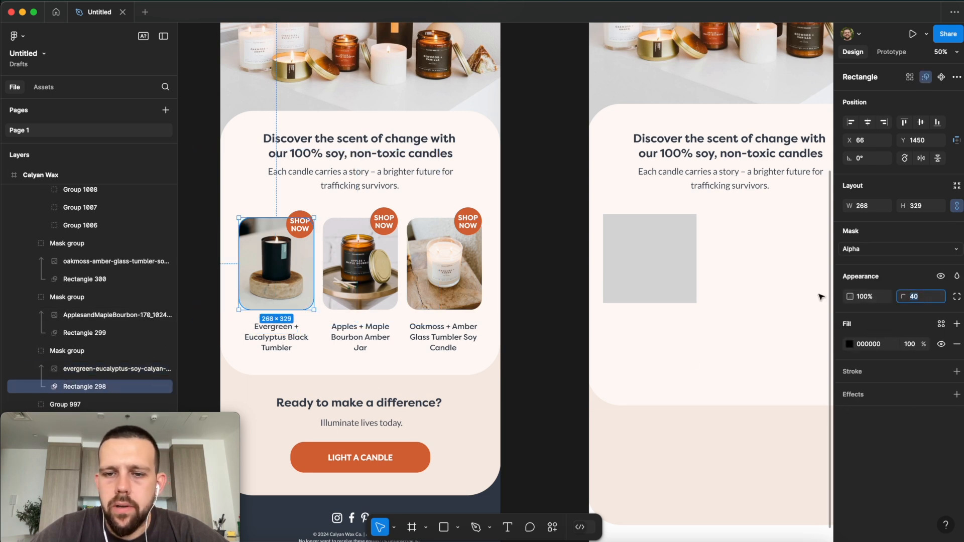
# Step: Give the grey placeholder rectangle a 40 corner radius
pyautogui.click(613, 258)
pyautogui.hotkey('ctrl', 'v')
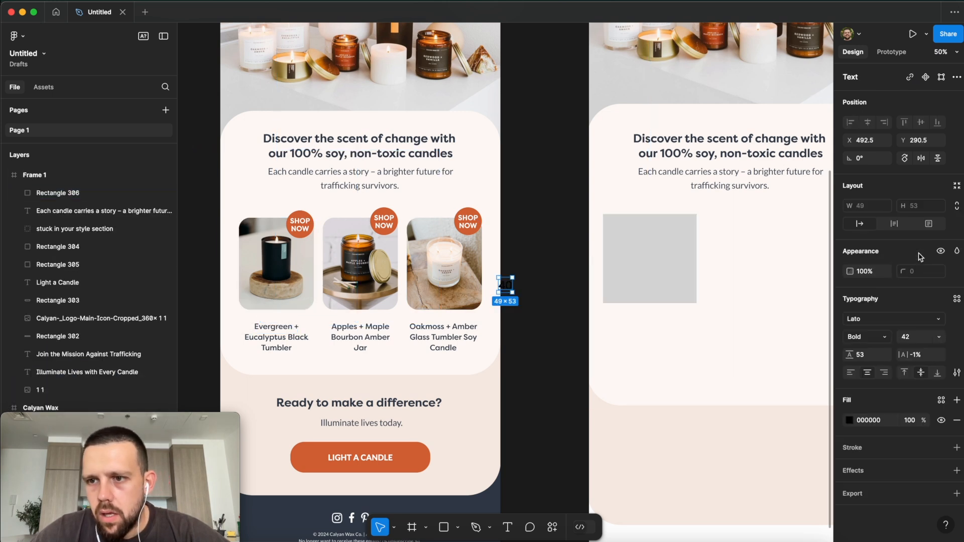
pyautogui.click(661, 266)
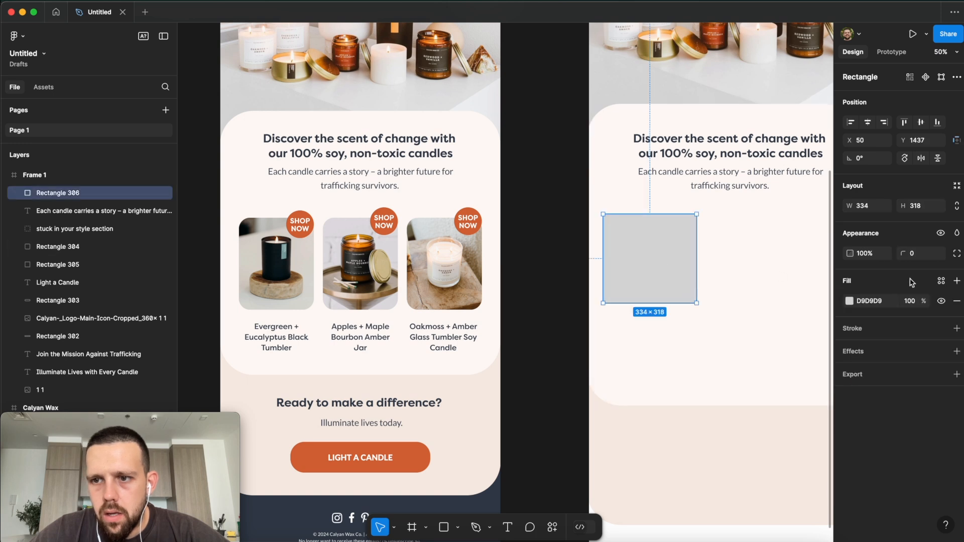
pyautogui.write('40')
pyautogui.click(568, 328)
# Step: Make the rounded placeholder slightly narrower and shorter
pyautogui.hscroll(3, 568, 324)
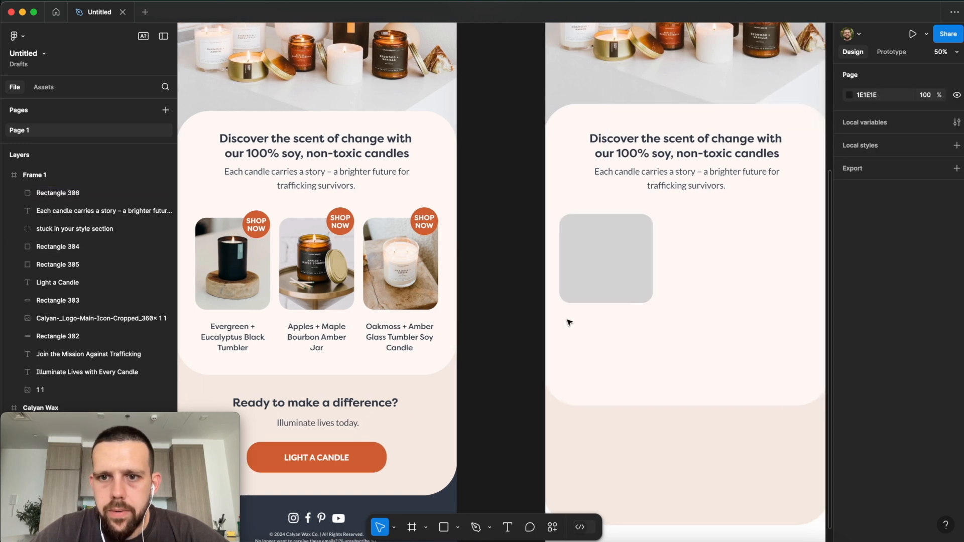
pyautogui.click(617, 270)
pyautogui.moveTo(634, 262); pyautogui.dragTo(613, 258)
pyautogui.moveTo(581, 302); pyautogui.dragTo(580, 297)
pyautogui.click(478, 327)
pyautogui.click(594, 270)
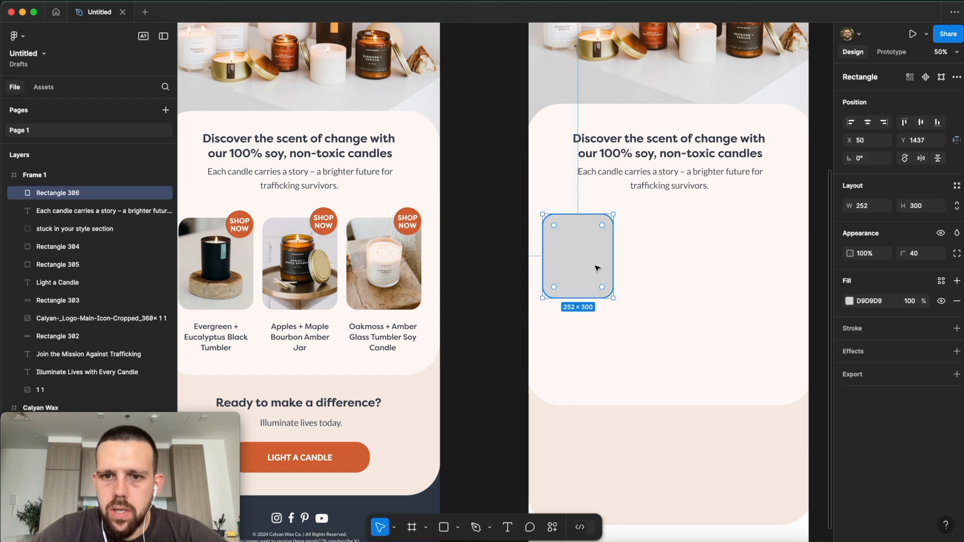
# Step: Fill the placeholder with the Apples and Maple Bourbon candle photo and trim it to 290 high
pyautogui.click(849, 302)
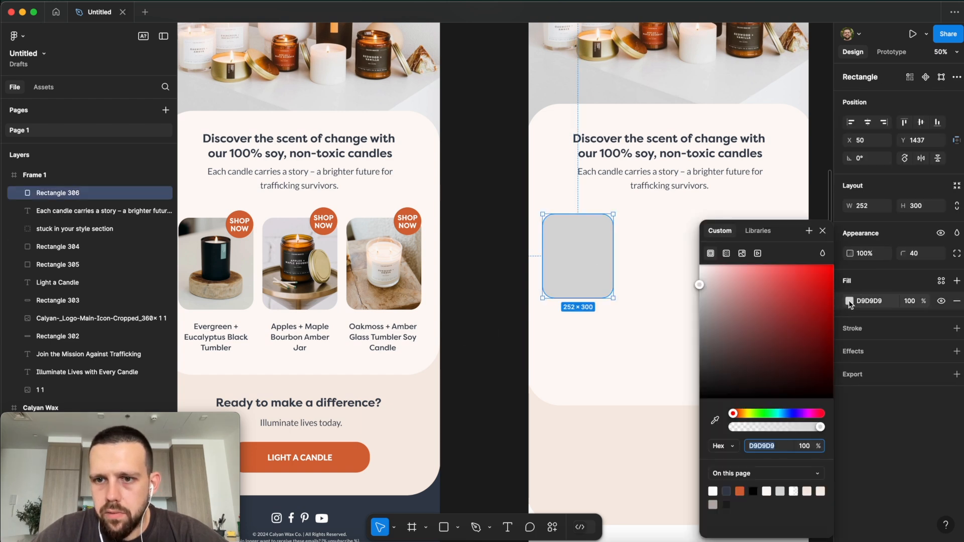
pyautogui.click(743, 254)
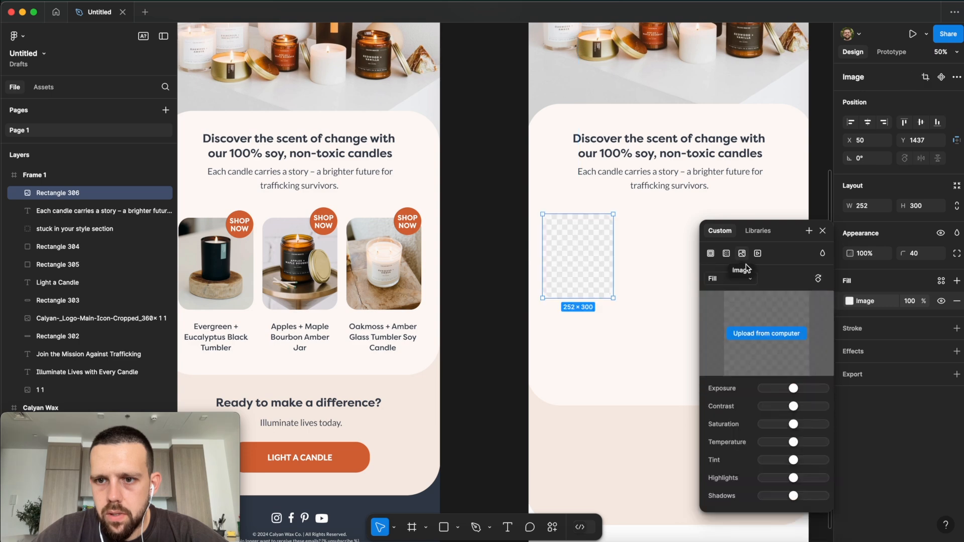
pyautogui.click(748, 335)
pyautogui.doubleClick(447, 221)
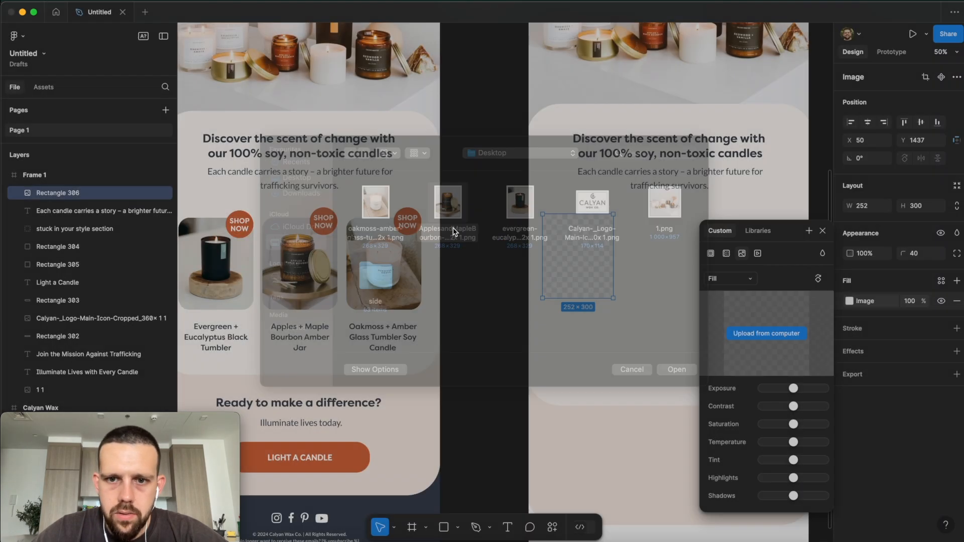
pyautogui.click(725, 284)
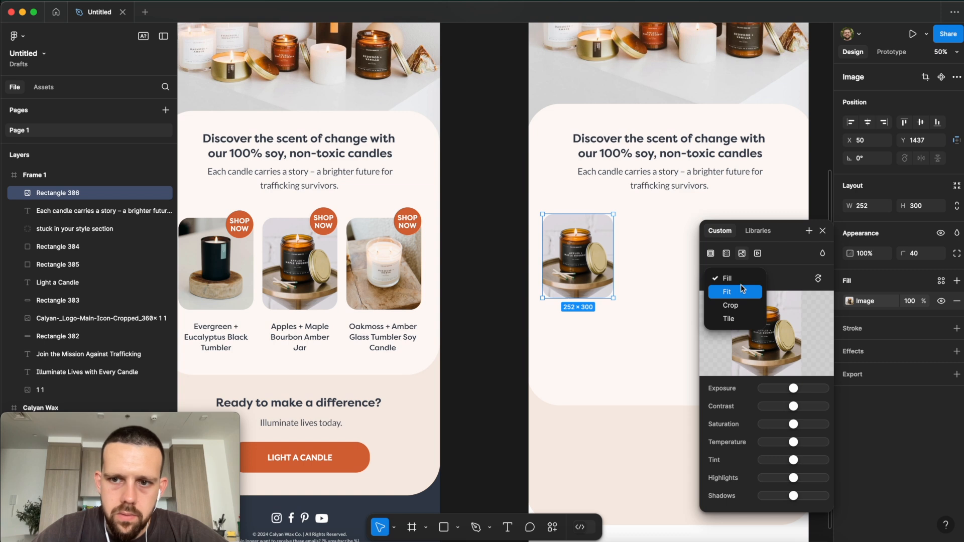
pyautogui.click(736, 293)
pyautogui.click(729, 279)
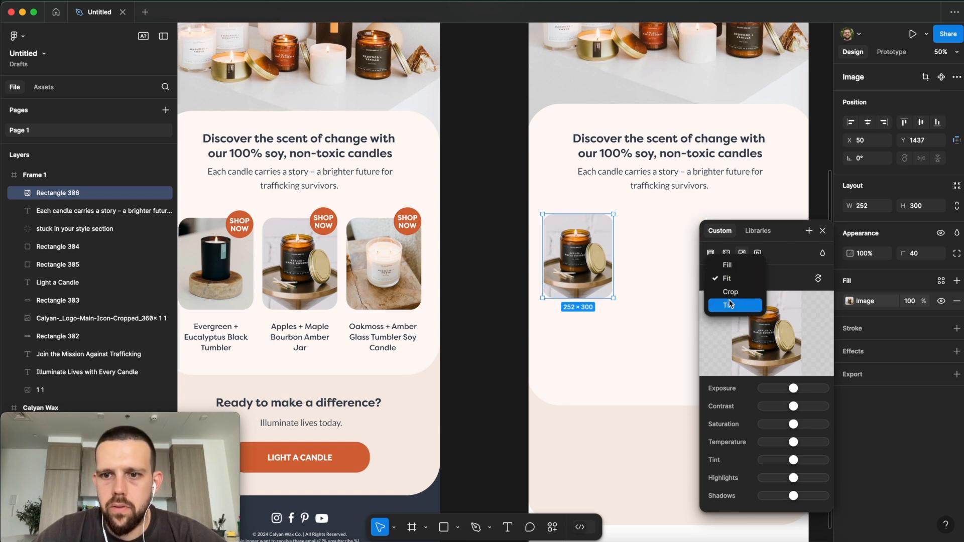
pyautogui.click(727, 267)
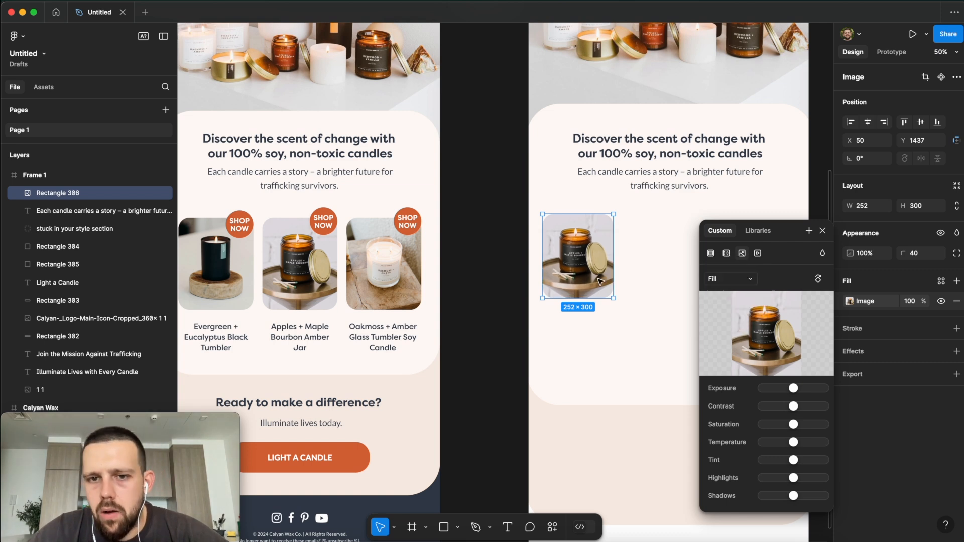
pyautogui.click(508, 276)
pyautogui.click(582, 287)
pyautogui.moveTo(588, 299); pyautogui.dragTo(674, 269)
# Step: Copy the candle photo to the right to form a row of three
pyautogui.click(467, 301)
pyautogui.hscroll(5, 674, 270)
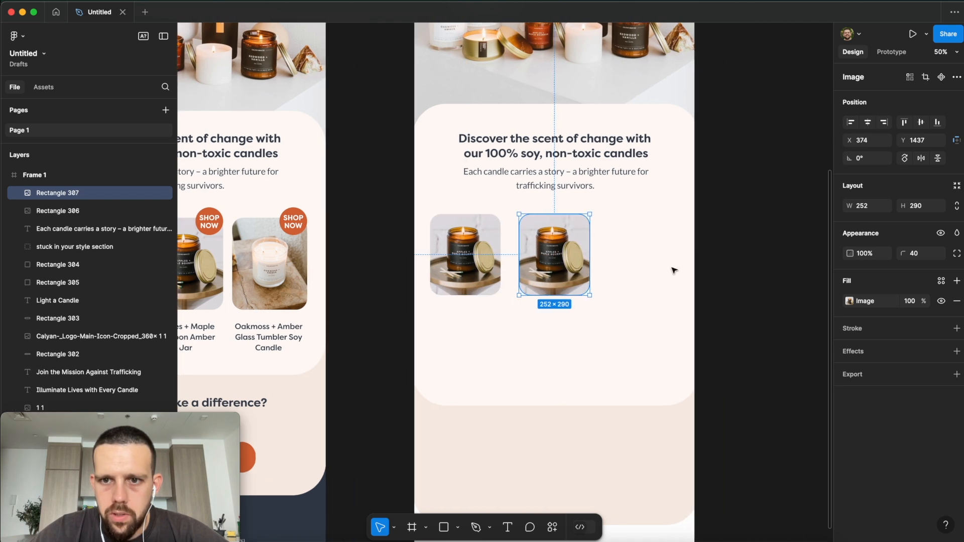
pyautogui.keyDown('alt'); pyautogui.moveTo(558, 271); pyautogui.dragTo(641, 240); pyautogui.keyUp('alt')
# Step: Group the three candle photos into one 888 × 290 row
pyautogui.click(725, 250)
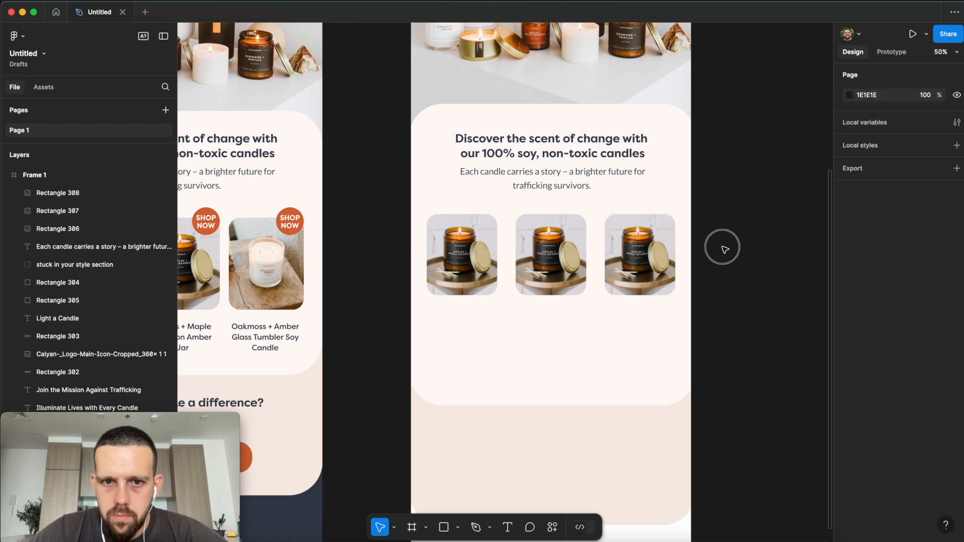
pyautogui.click(483, 254)
pyautogui.keyDown('shift'); pyautogui.click(531, 259); pyautogui.keyUp('shift')
pyautogui.keyDown('shift'); pyautogui.click(636, 256); pyautogui.keyUp('shift')
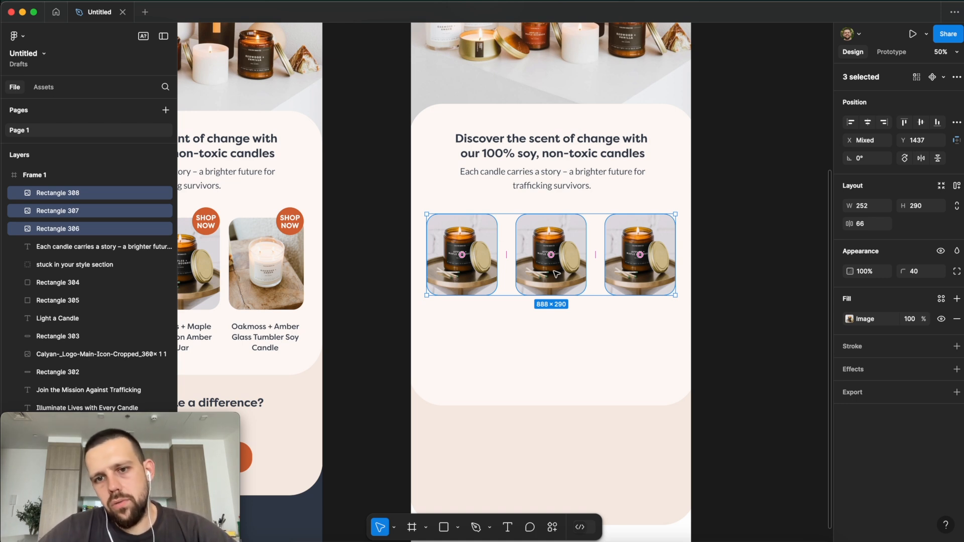
pyautogui.press('super+g')
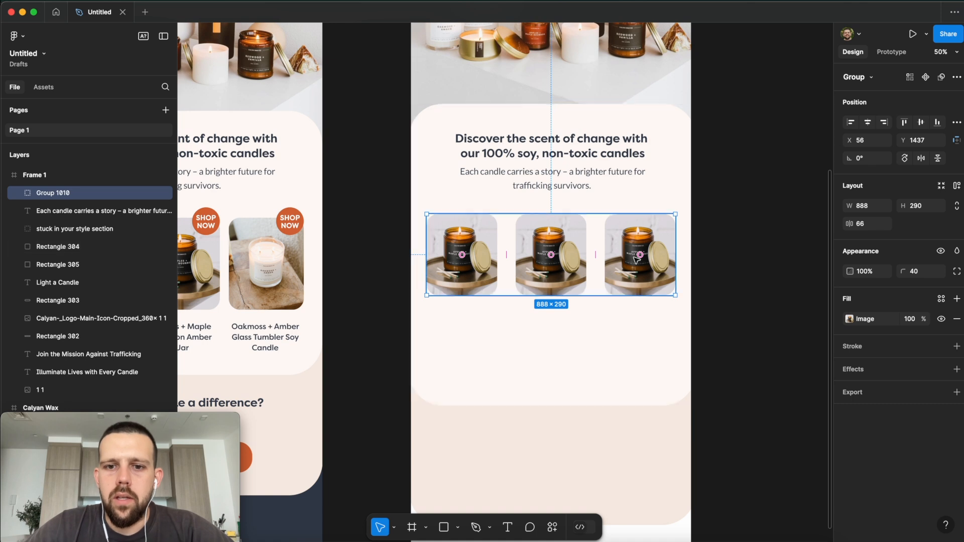
pyautogui.click(731, 295)
pyautogui.hscroll(-3, 565, 266)
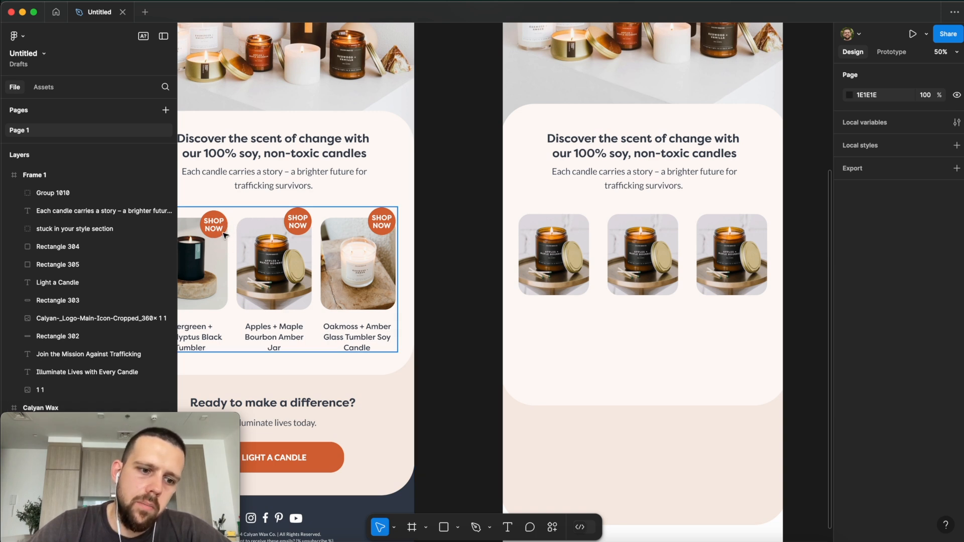
pyautogui.hscroll(3, 302, 238)
# Step: Draw a 128 × 128 circle overlapping the top of the first candle photo
pyautogui.click(458, 527)
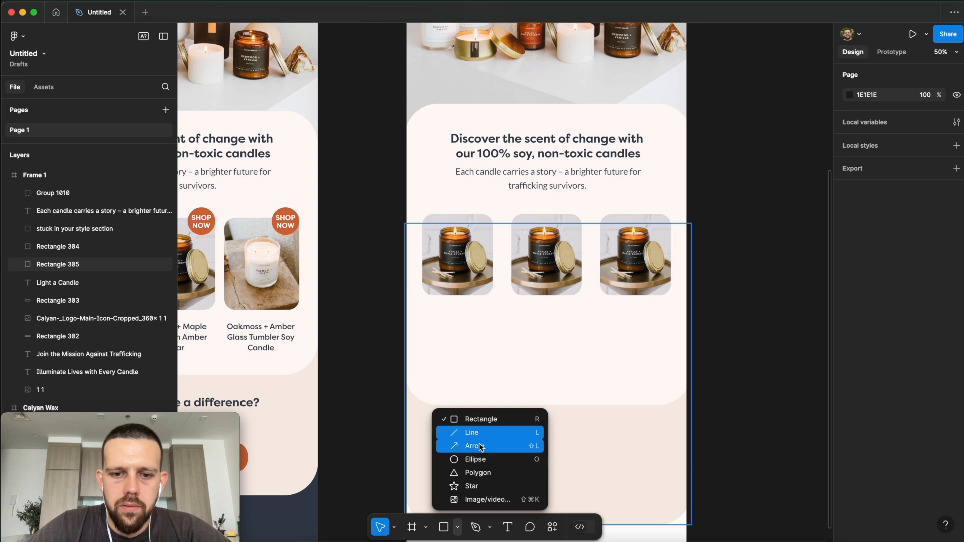
pyautogui.click(475, 459)
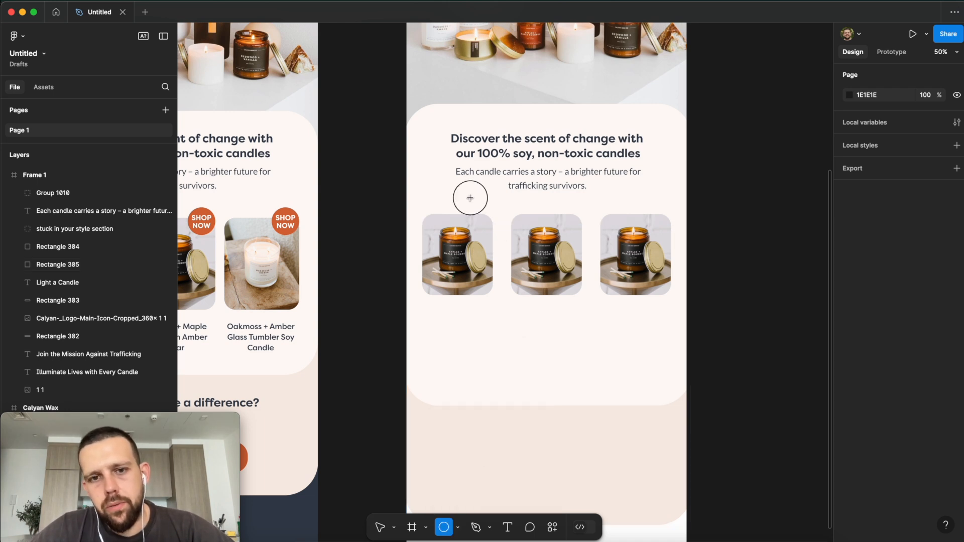
pyautogui.moveTo(470, 198); pyautogui.dragTo(504, 230)
pyautogui.press('BackSpace')
pyautogui.click(444, 527)
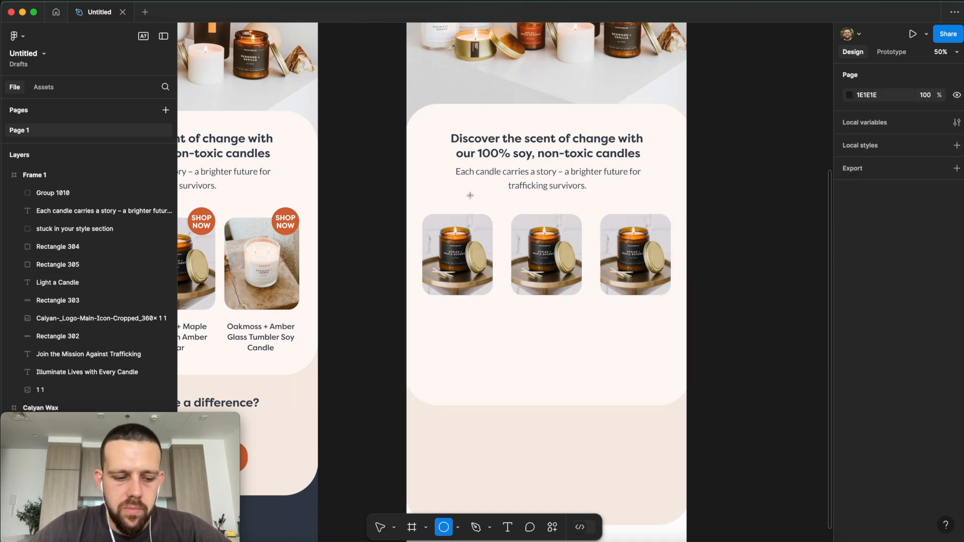
pyautogui.moveTo(475, 201); pyautogui.dragTo(506, 231)
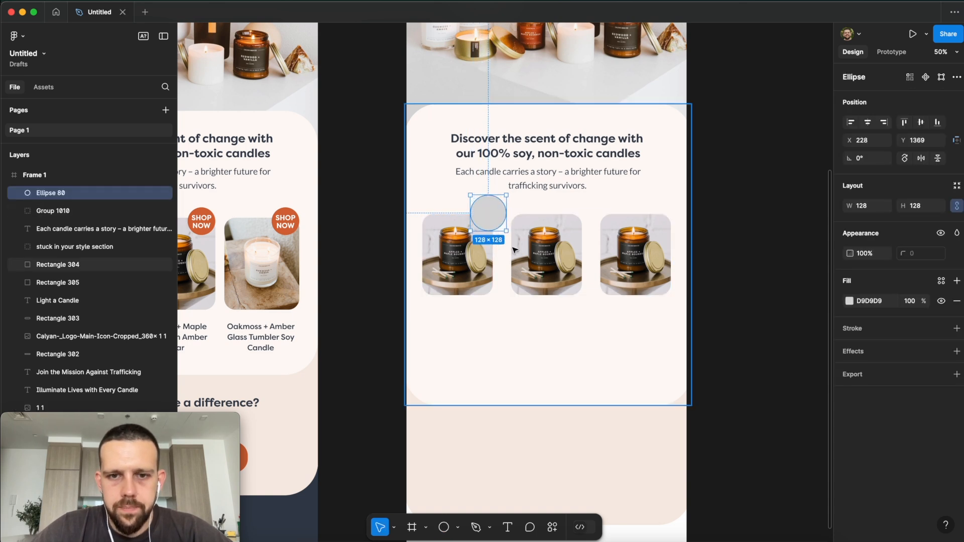
pyautogui.click(513, 339)
pyautogui.click(491, 217)
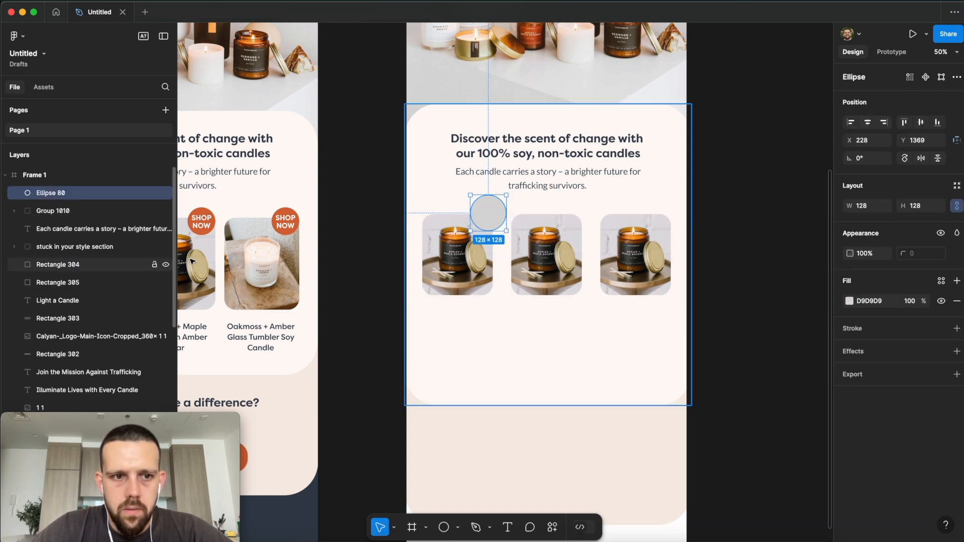
# Step: Fill the circle with the original SHOP NOW badge's orange D66938
pyautogui.hscroll(-5, 491, 217)
pyautogui.click(273, 219)
pyautogui.doubleClick(274, 219)
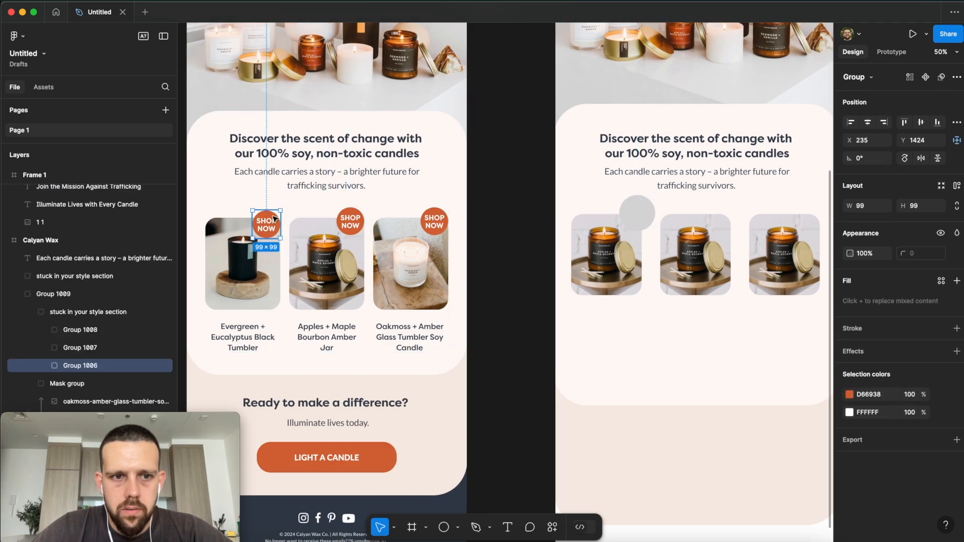
pyautogui.click(646, 217)
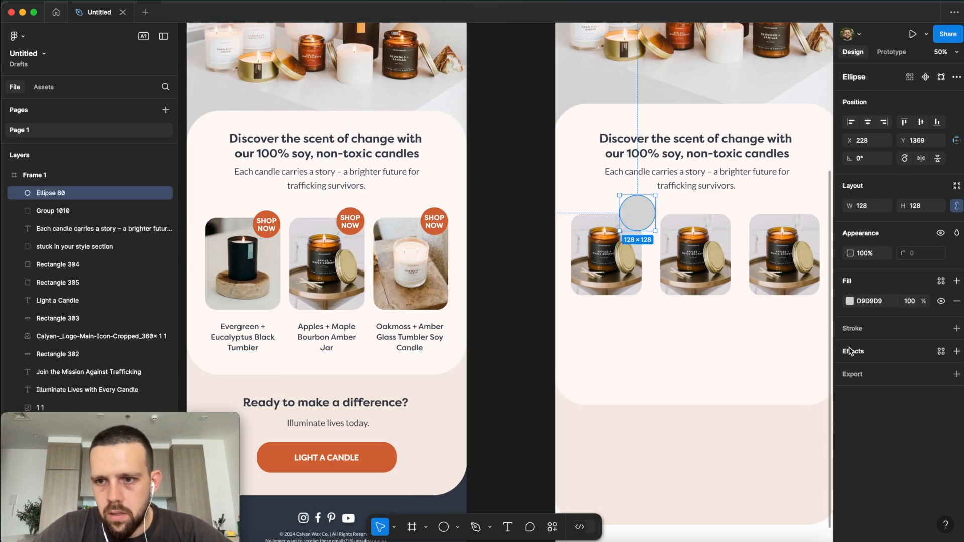
pyautogui.click(870, 303)
pyautogui.press('super+v')
pyautogui.click(733, 314)
pyautogui.hscroll(3, 733, 315)
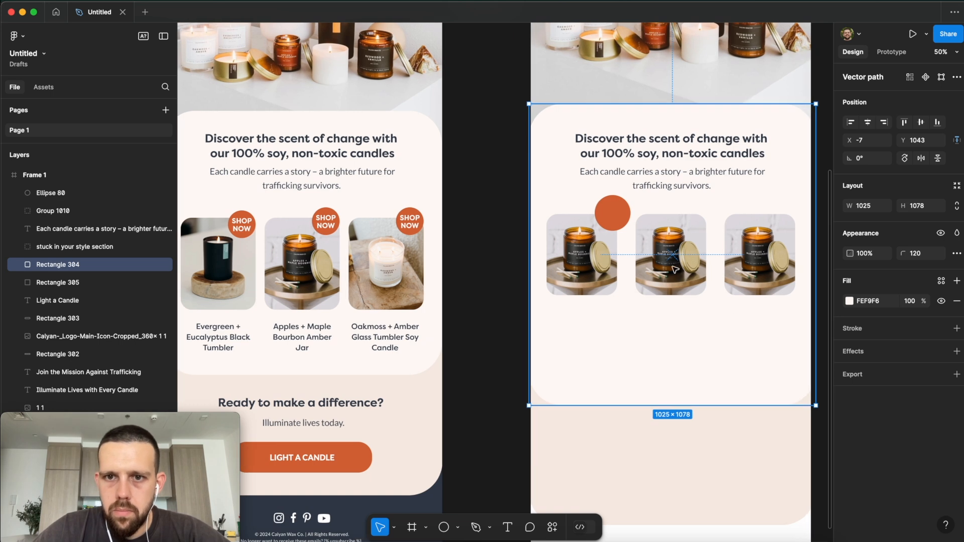
# Step: Add SHOP NOW text over the orange circle and centre it
pyautogui.click(507, 527)
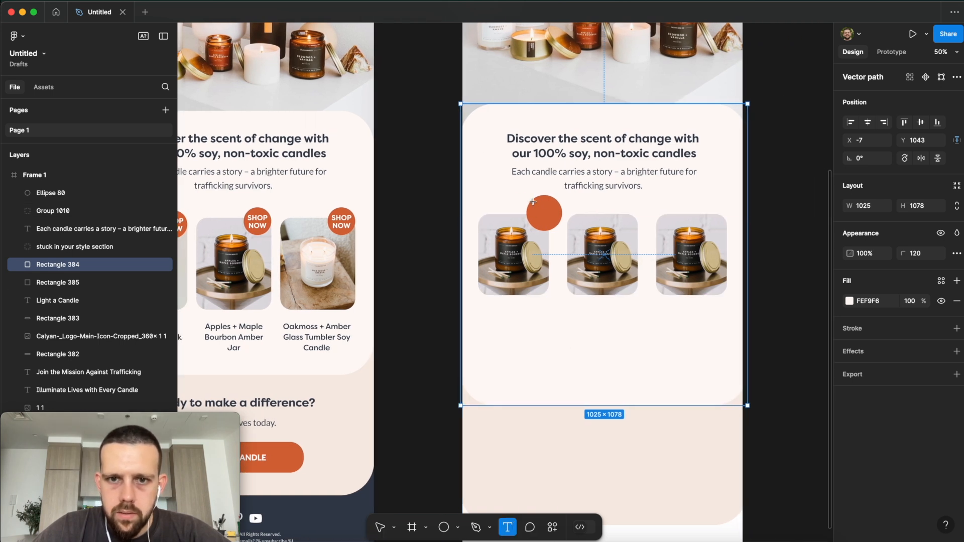
pyautogui.moveTo(533, 202); pyautogui.dragTo(556, 221)
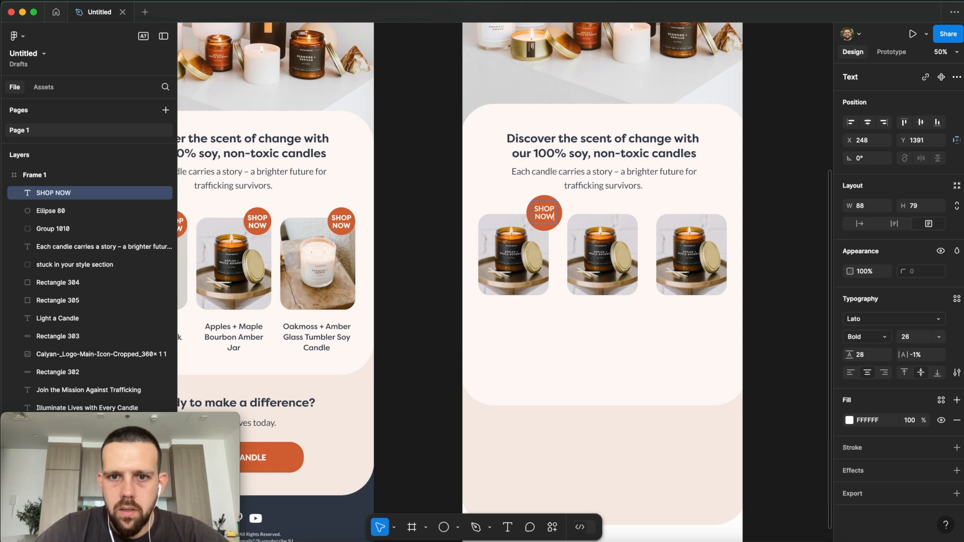
pyautogui.click(579, 208)
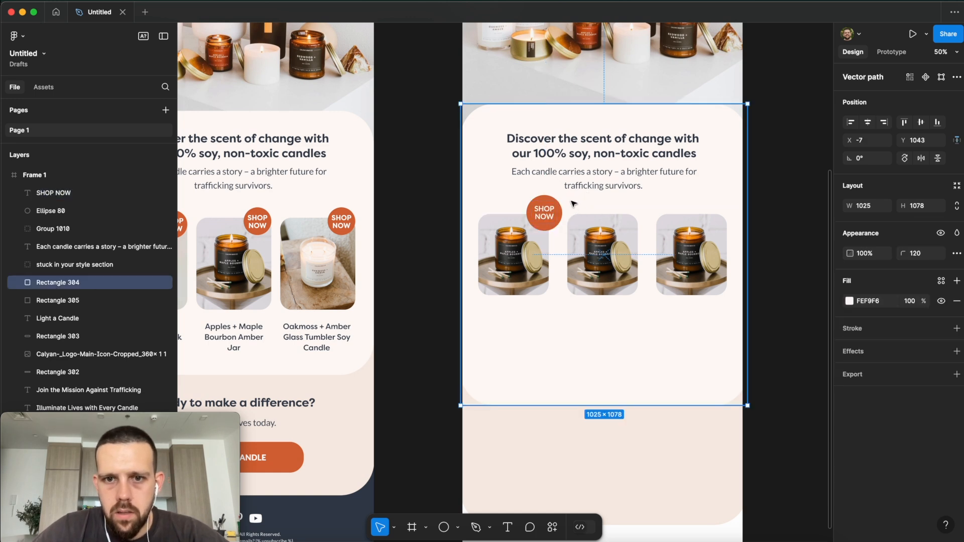
pyautogui.click(550, 217)
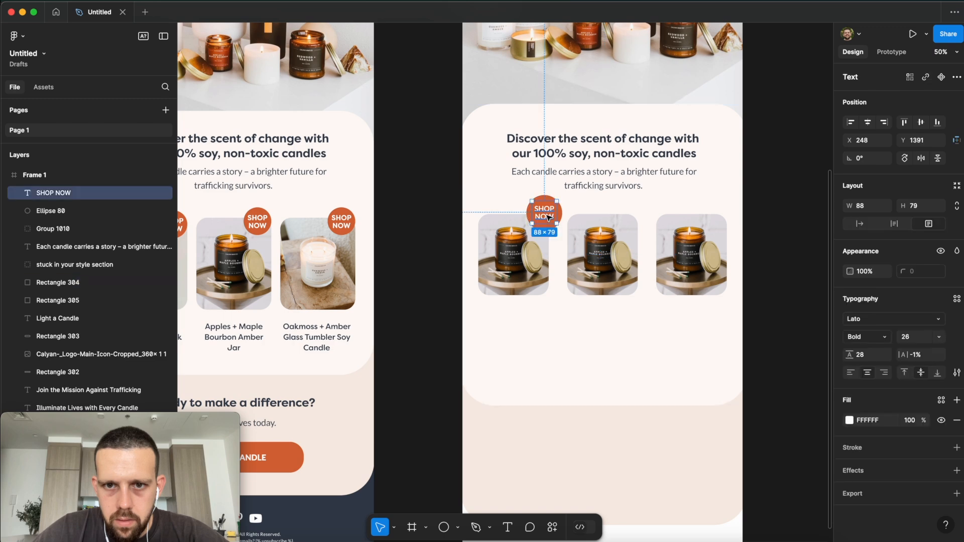
pyautogui.moveTo(550, 217); pyautogui.dragTo(550, 218)
pyautogui.click(588, 213)
pyautogui.press('super+equal')
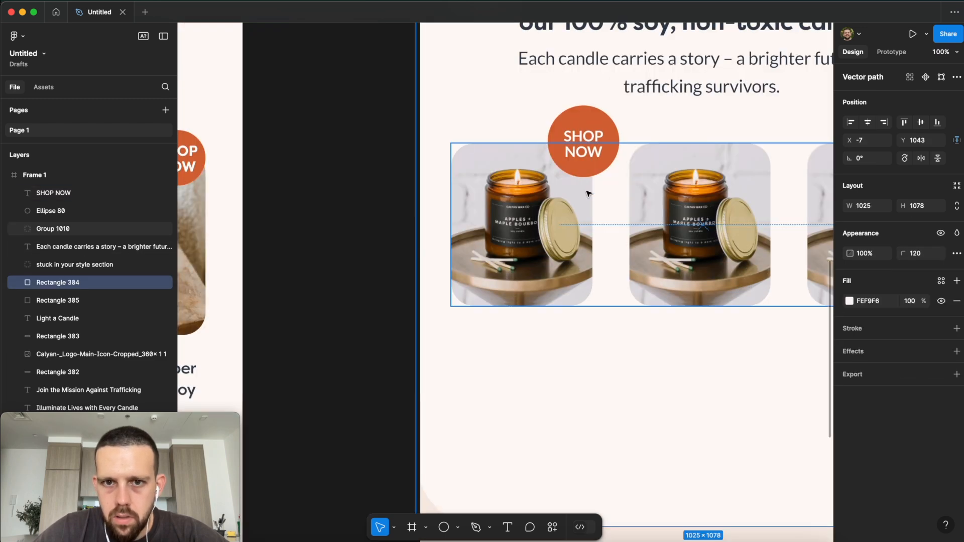
pyautogui.hscroll(1, 574, 183)
pyautogui.click(566, 123)
pyautogui.hscroll(3, 564, 157)
pyautogui.press('super+minus')
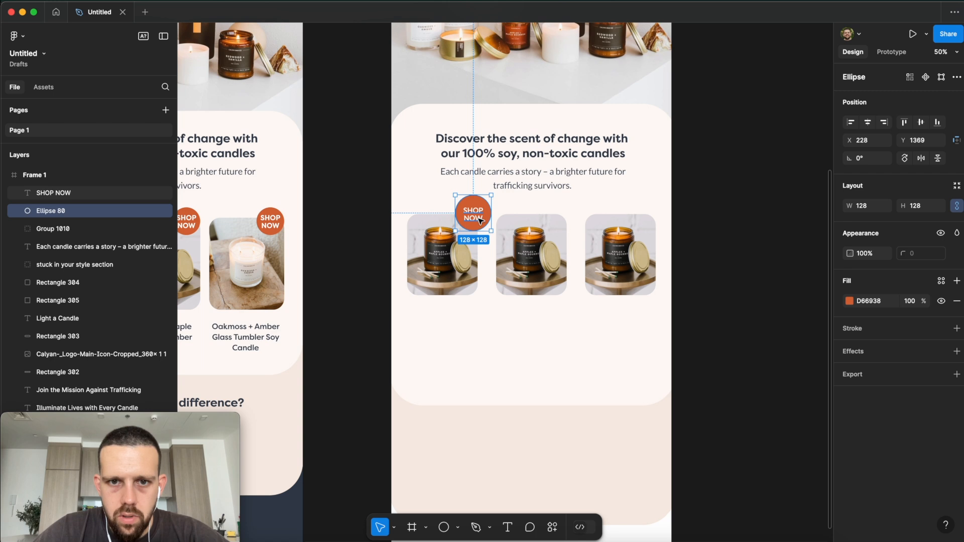
# Step: Group the circle and text into a badge and copy it onto the middle and right photos
pyautogui.keyDown('shift'); pyautogui.click(480, 219); pyautogui.keyUp('shift')
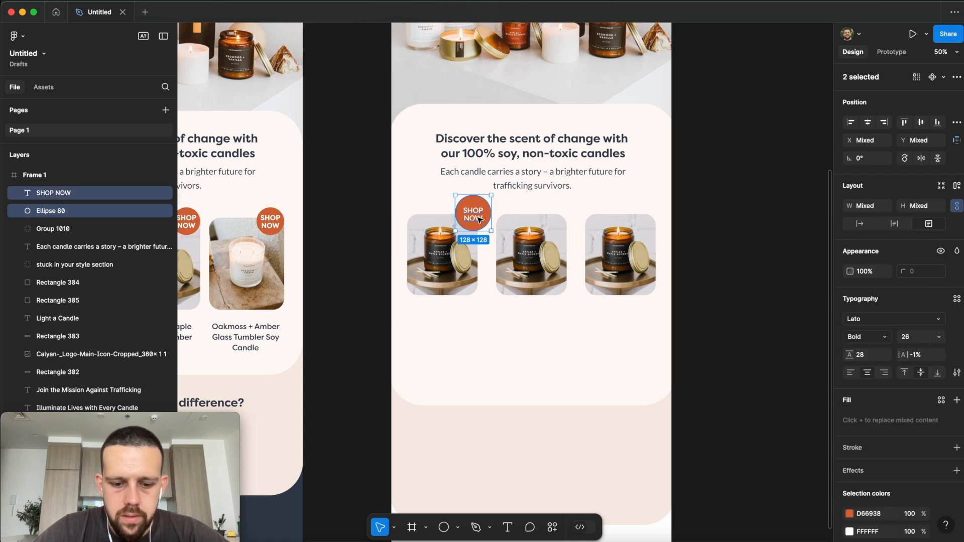
pyautogui.press('super+g')
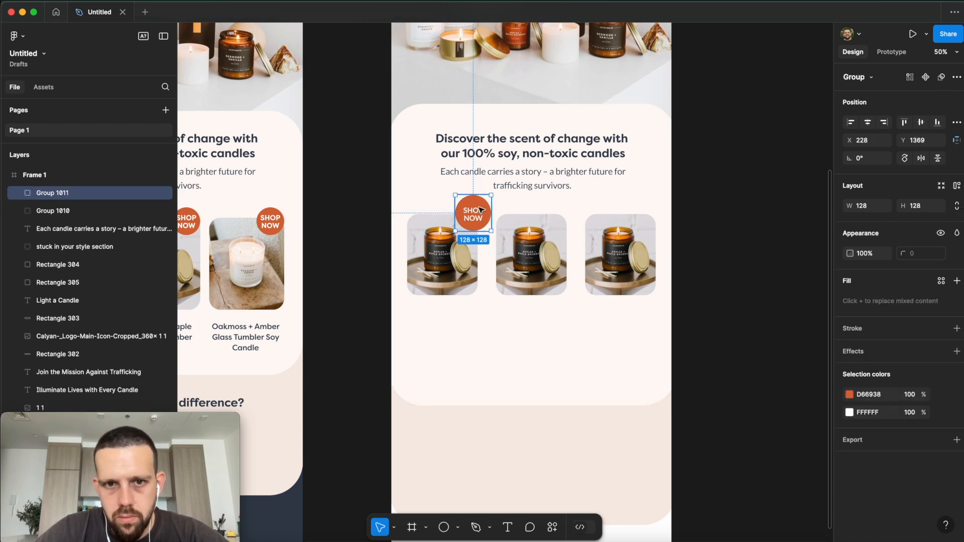
pyautogui.press('super+d')
pyautogui.moveTo(487, 219); pyautogui.dragTo(649, 214)
pyautogui.press('super+d')
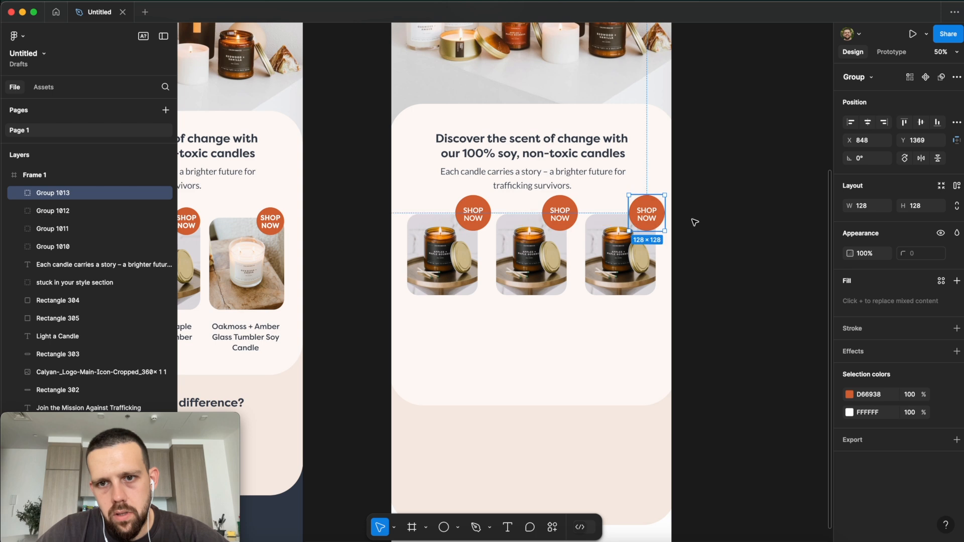
pyautogui.click(693, 218)
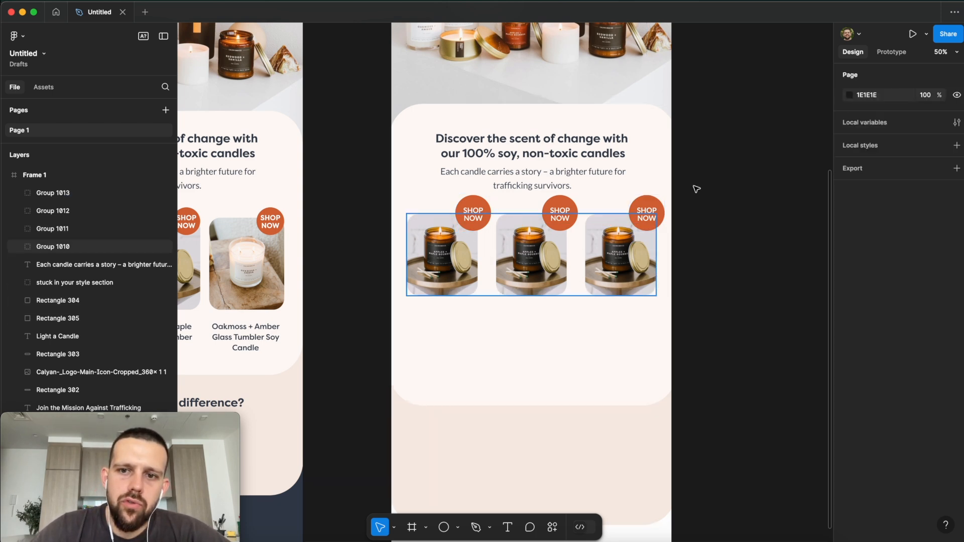
pyautogui.hscroll(1, 564, 229)
pyautogui.hscroll(-1, 568, 231)
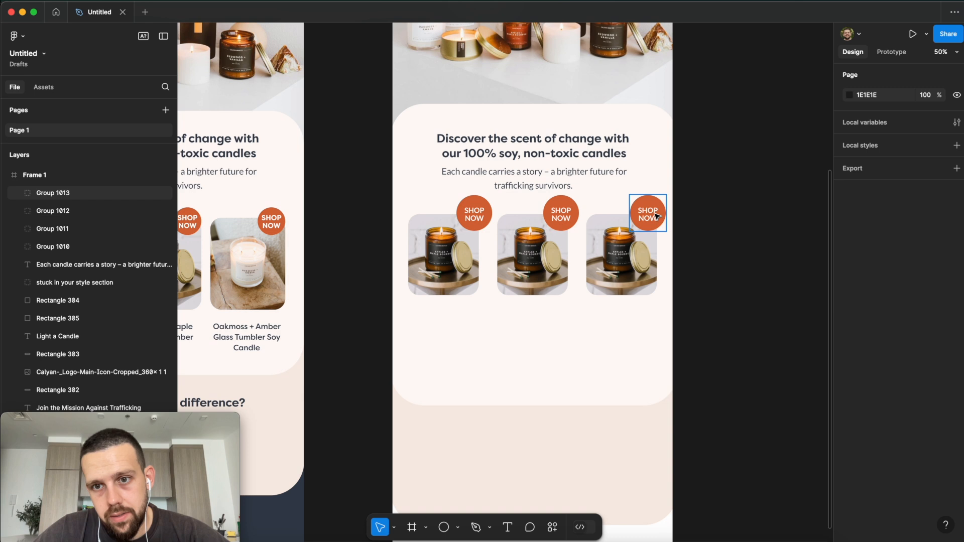
# Step: Group the photos and three badges into a 920 × 358 row centred horizontally in the frame
pyautogui.click(611, 276)
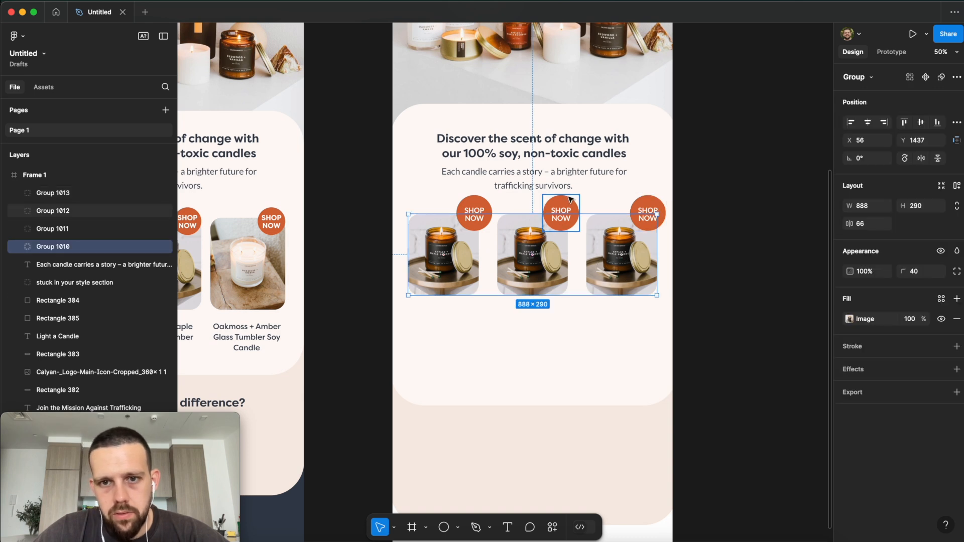
pyautogui.keyDown('shift'); pyautogui.click(474, 207); pyautogui.keyUp('shift')
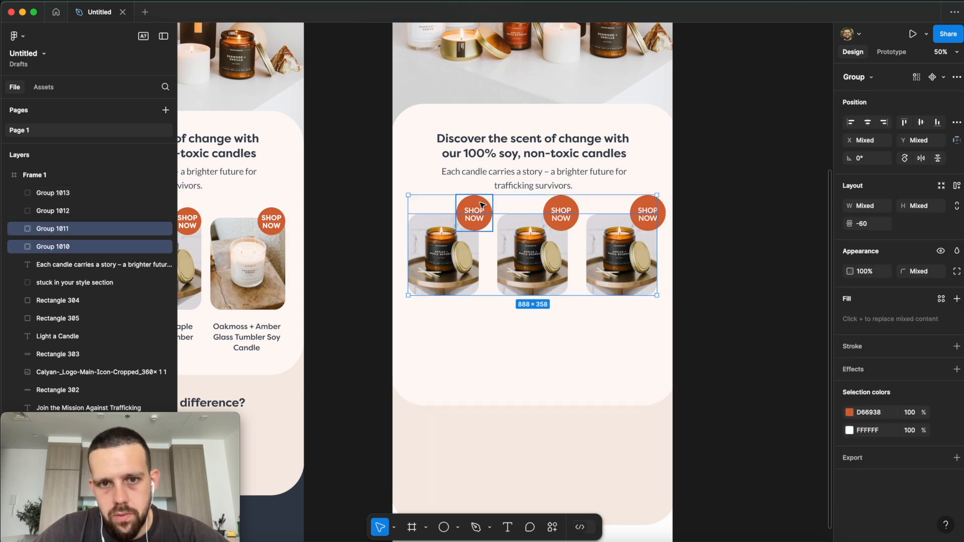
pyautogui.keyDown('shift'); pyautogui.click(561, 208); pyautogui.keyUp('shift')
pyautogui.keyDown('shift'); pyautogui.click(646, 206); pyautogui.keyUp('shift')
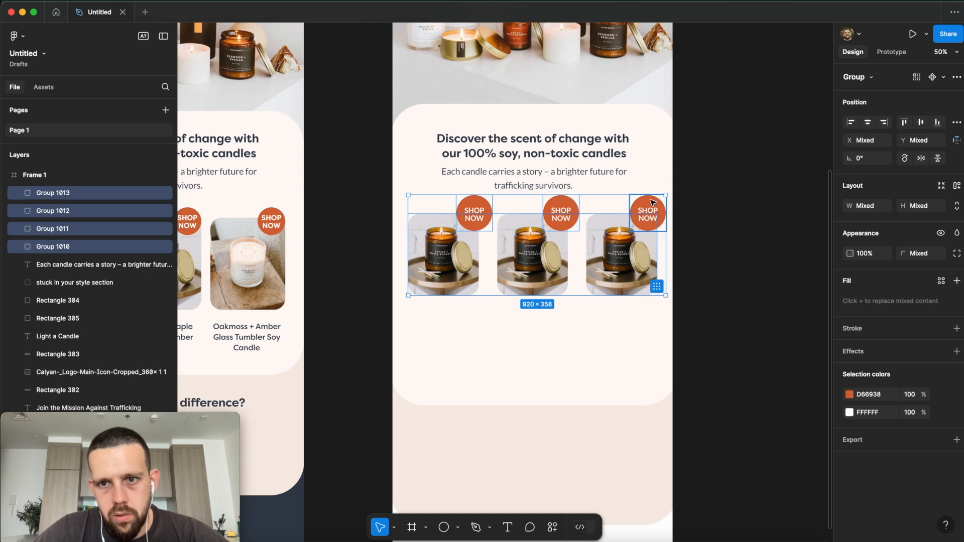
pyautogui.press('super+g')
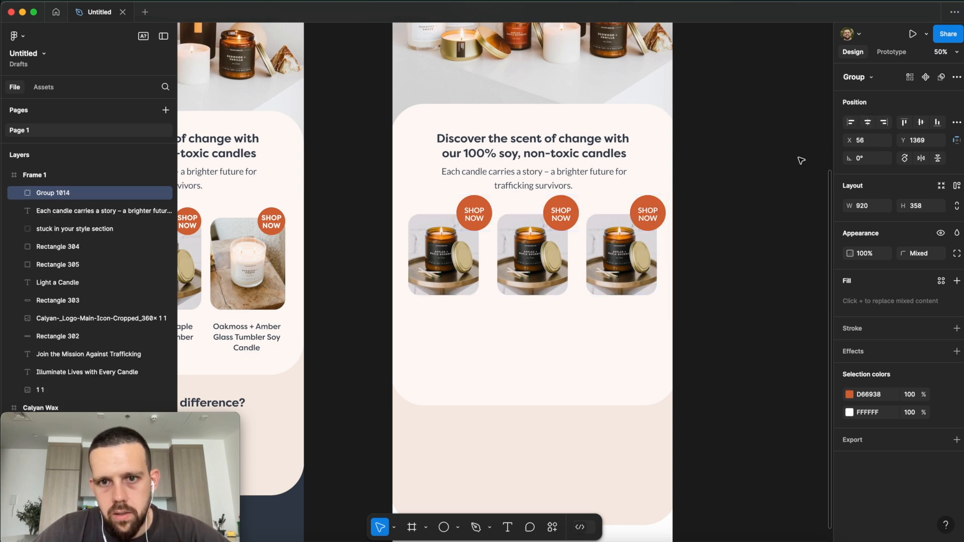
pyautogui.click(870, 126)
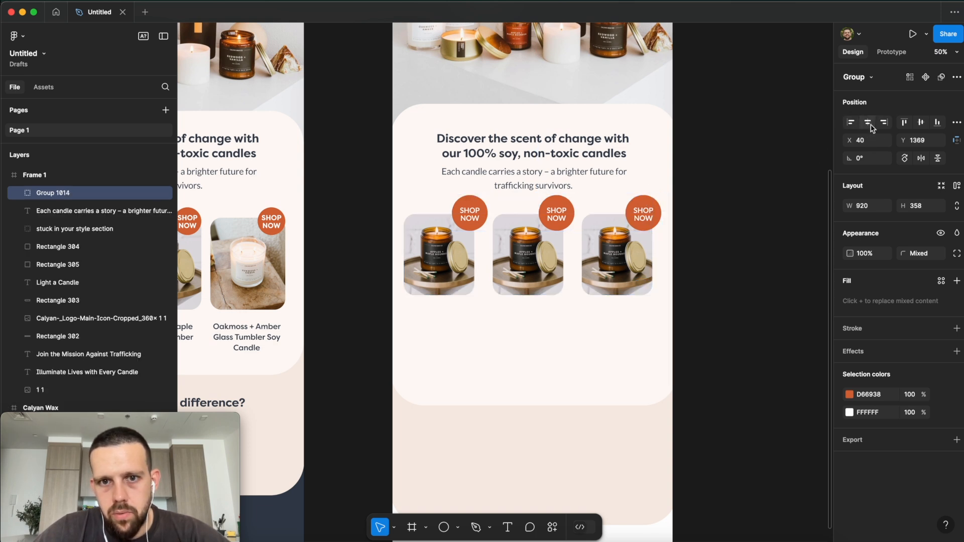
pyautogui.click(711, 263)
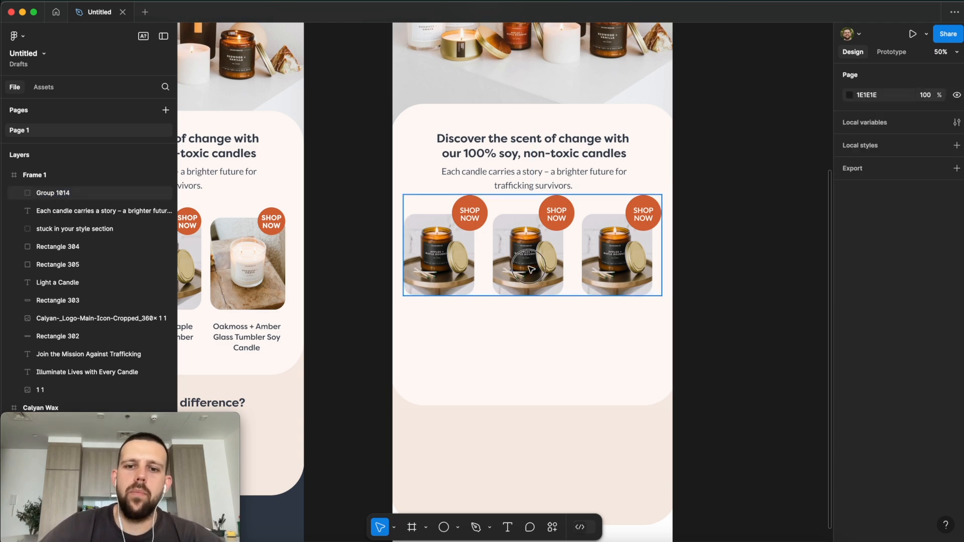
pyautogui.moveTo(531, 270); pyautogui.dragTo(531, 271)
pyautogui.scroll(-4, 704, 238)
pyautogui.hscroll(-6, 554, 256)
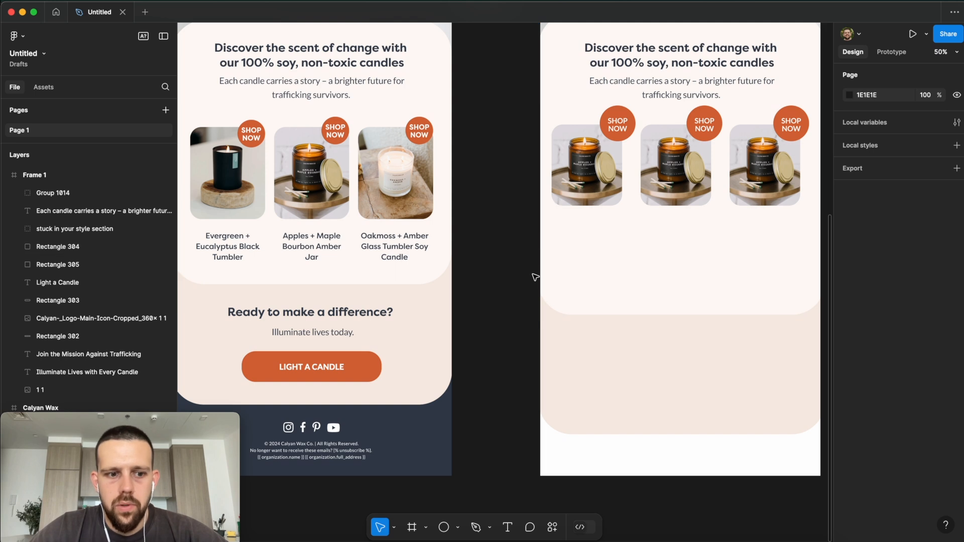
# Step: Copy the three candle name labels from the left email into the right email
pyautogui.click(242, 250)
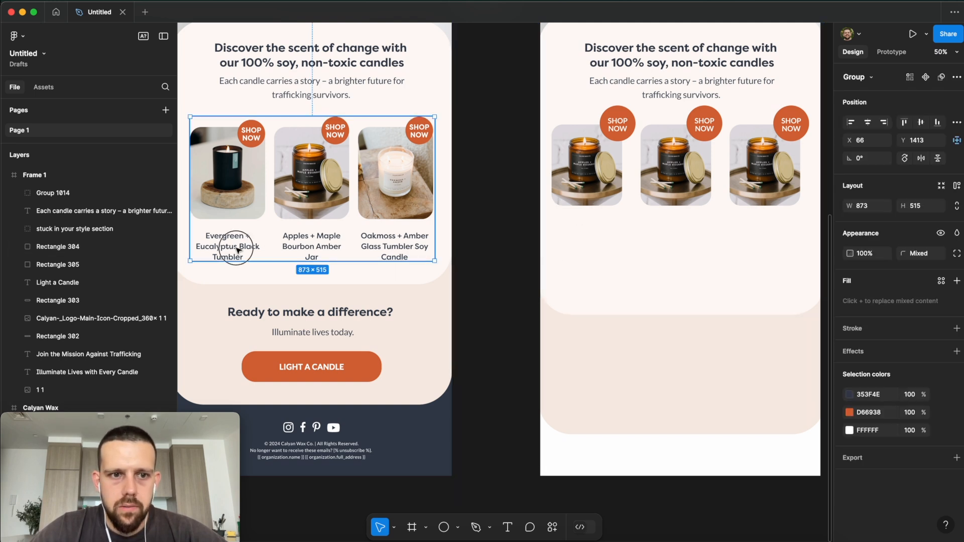
pyautogui.moveTo(346, 251); pyautogui.dragTo(683, 230)
pyautogui.hscroll(1, 686, 256)
# Step: Resize the cream product card to 1025 × 906 so the name labels fit
pyautogui.click(659, 272)
pyautogui.hscroll(5, 659, 274)
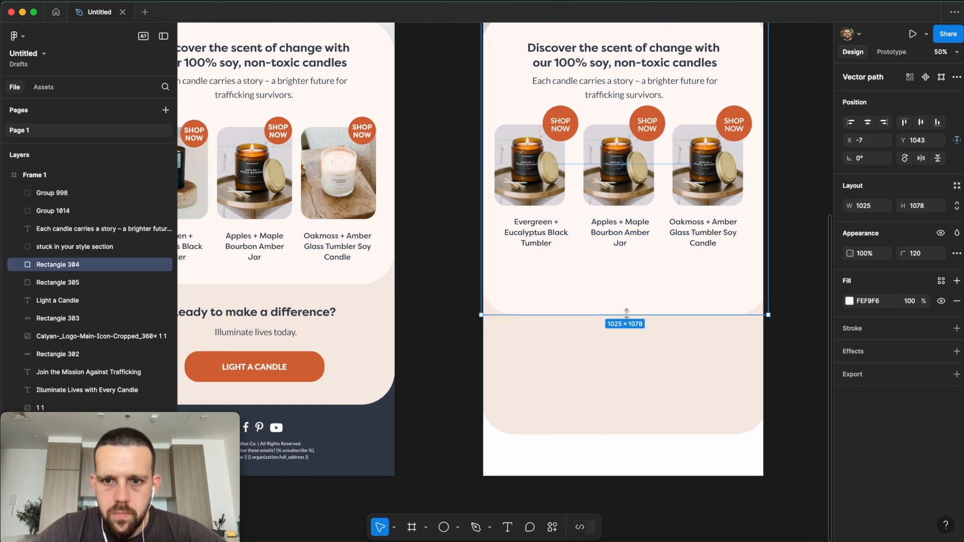
pyautogui.moveTo(627, 315); pyautogui.dragTo(628, 262)
pyautogui.click(653, 324)
pyautogui.scroll(5, 628, 281)
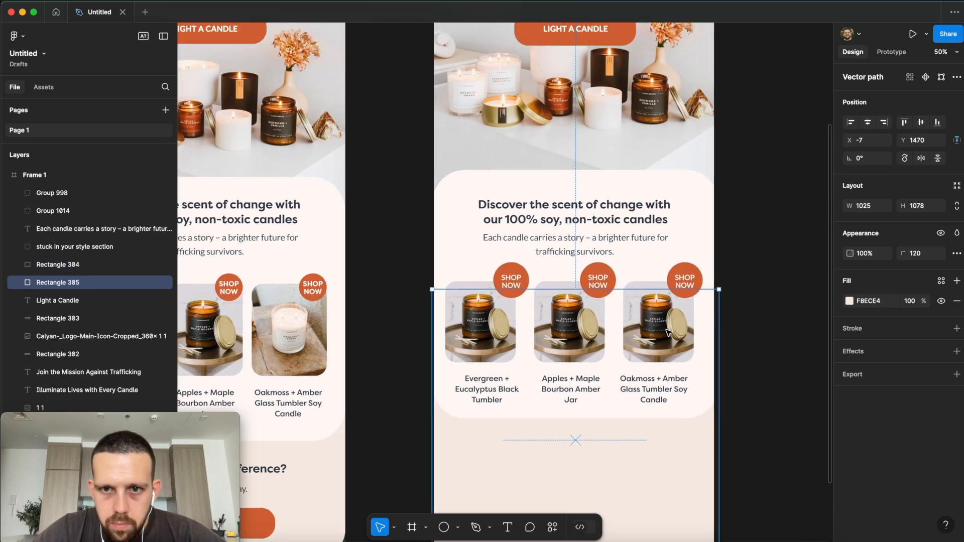
pyautogui.click(576, 443)
pyautogui.moveTo(577, 449); pyautogui.dragTo(575, 456)
pyautogui.click(730, 351)
pyautogui.press('-')
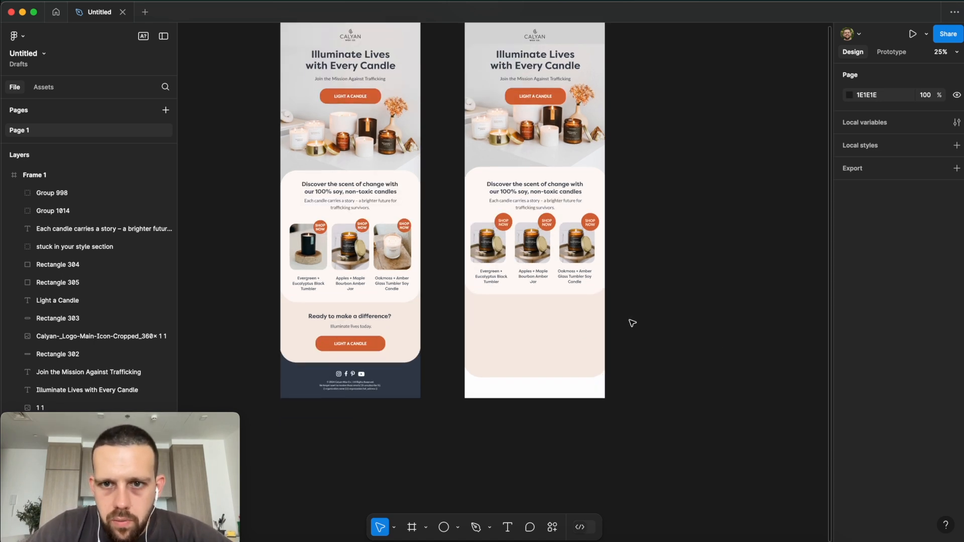
# Step: Copy the 'Ready to make a difference?' heading group into the right email's closing section
pyautogui.click(368, 320)
pyautogui.click(368, 320)
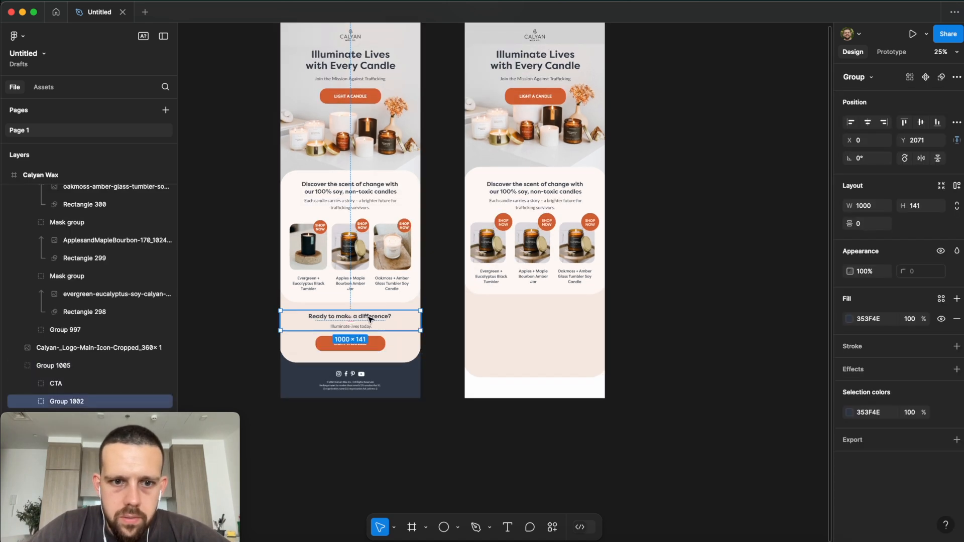
pyautogui.moveTo(368, 320); pyautogui.dragTo(546, 313)
pyautogui.click(722, 318)
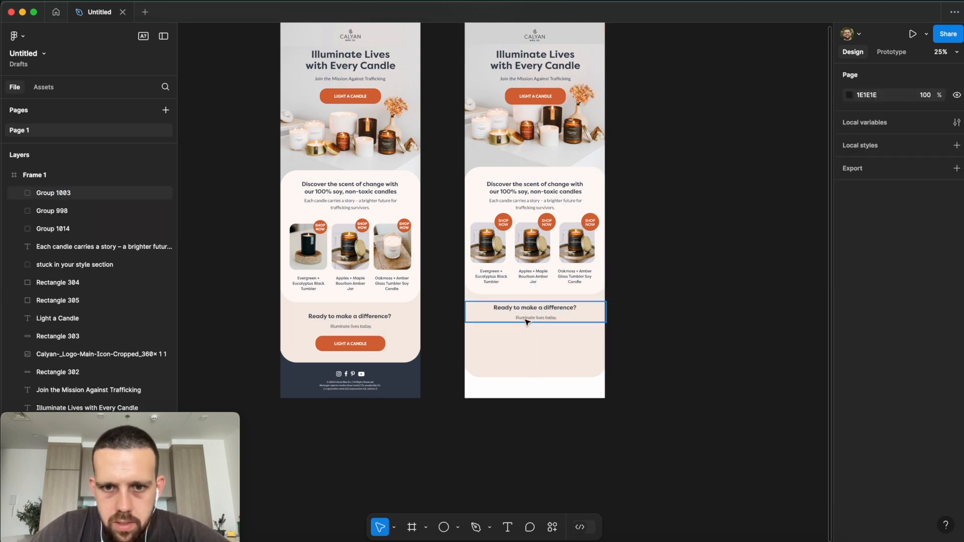
# Step: Group the LIGHT A CANDLE button shape with its label
pyautogui.click(357, 331)
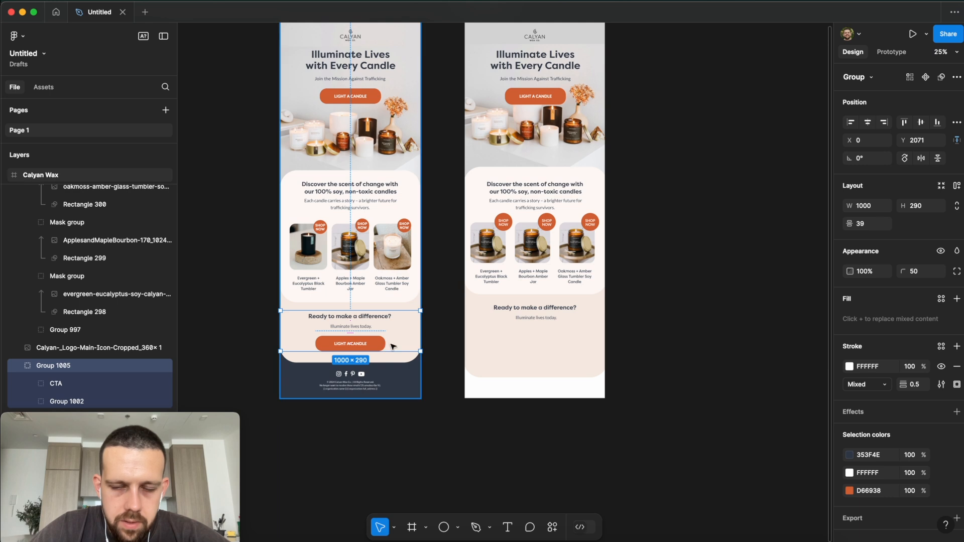
pyautogui.scroll(1, 586, 157)
pyautogui.hscroll(1, 586, 156)
pyautogui.click(549, 115)
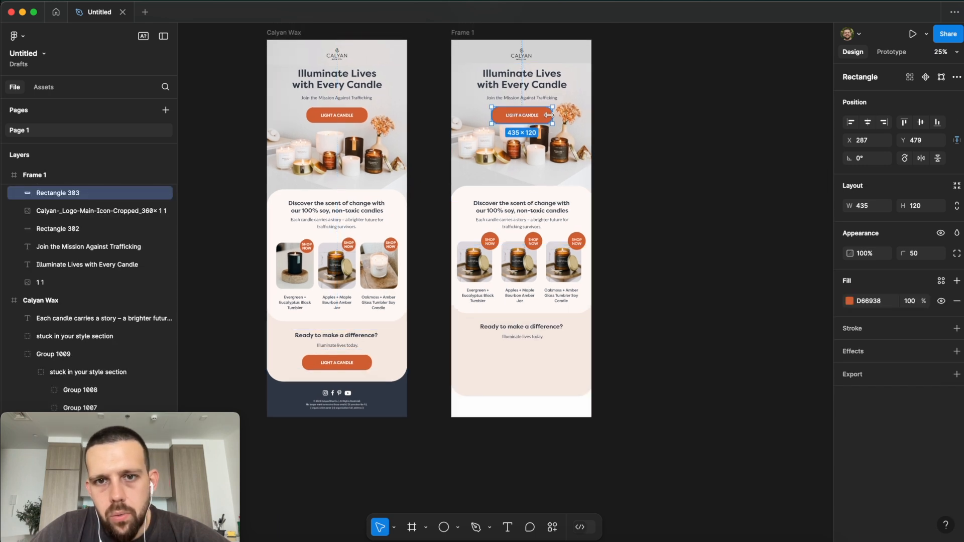
pyautogui.keyDown('shift'); pyautogui.click(533, 117); pyautogui.keyUp('shift')
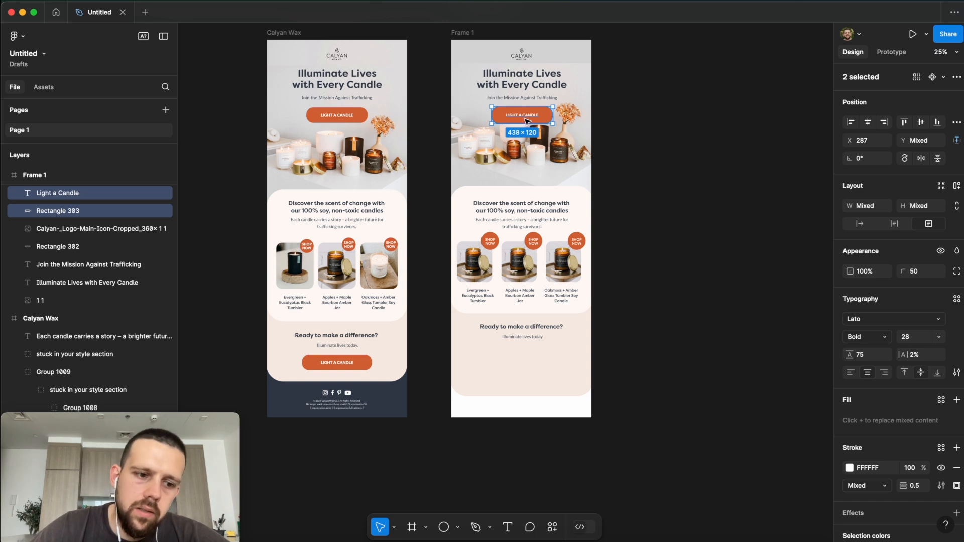
pyautogui.scroll(-2, 523, 120)
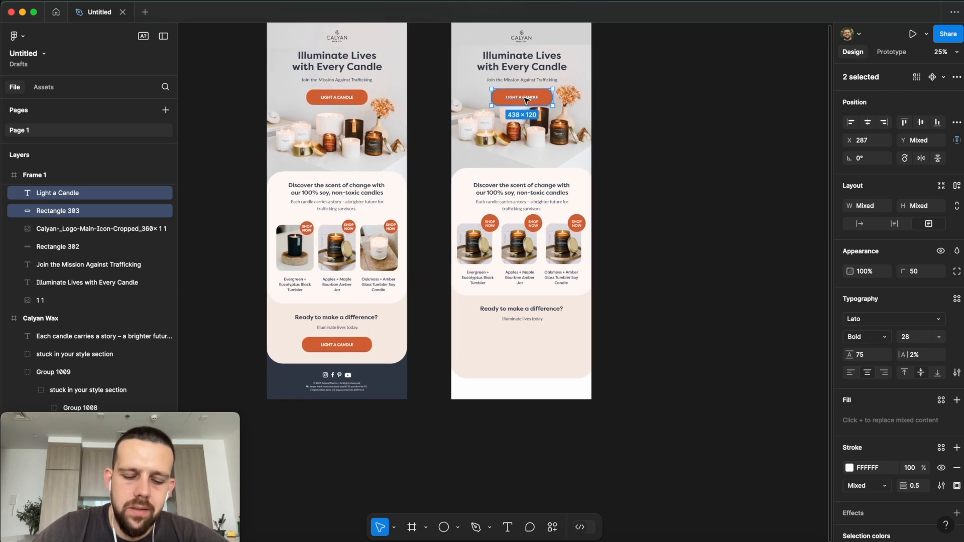
pyautogui.press('super+g')
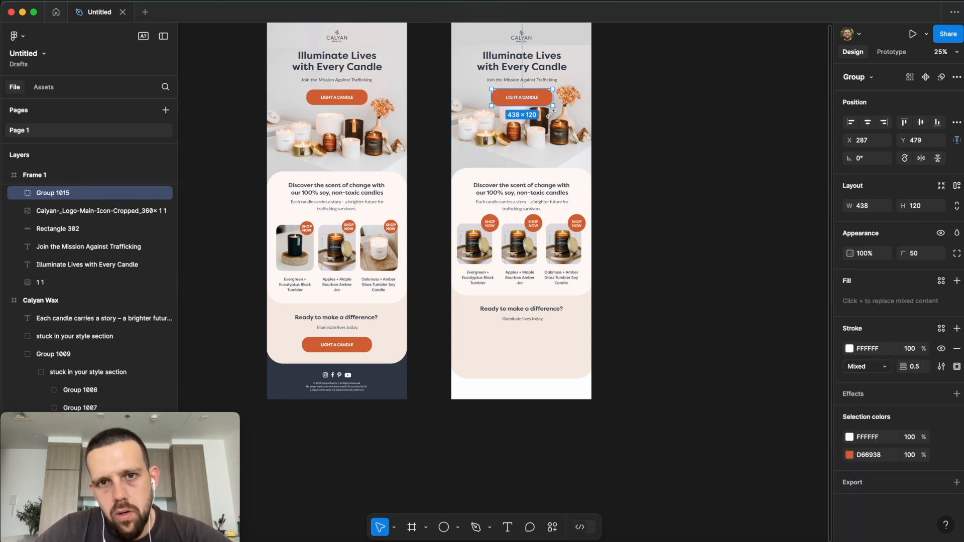
# Step: Duplicate the LIGHT A CANDLE button and place the copy below the closing text in Frame 1
pyautogui.moveTo(533, 98); pyautogui.dragTo(533, 347)
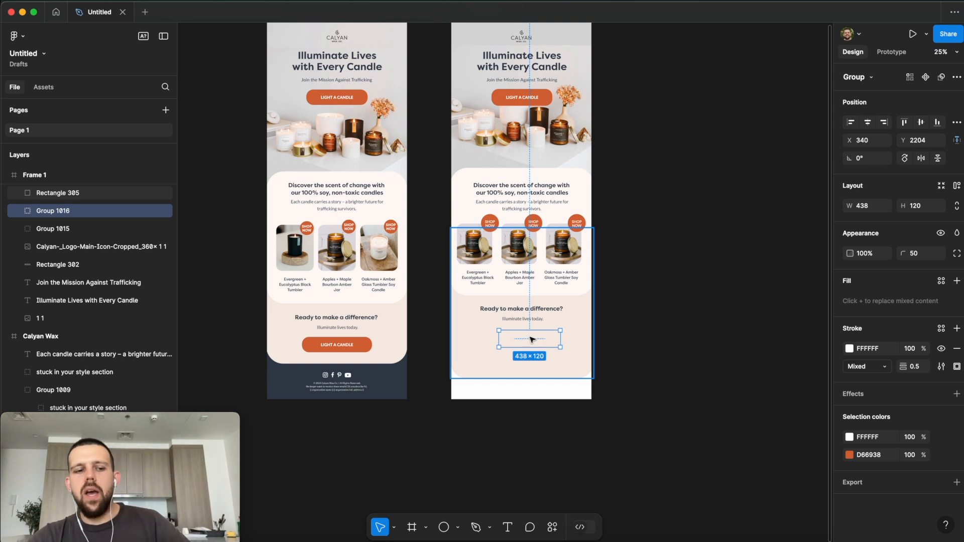
pyautogui.moveTo(532, 340); pyautogui.dragTo(532, 340)
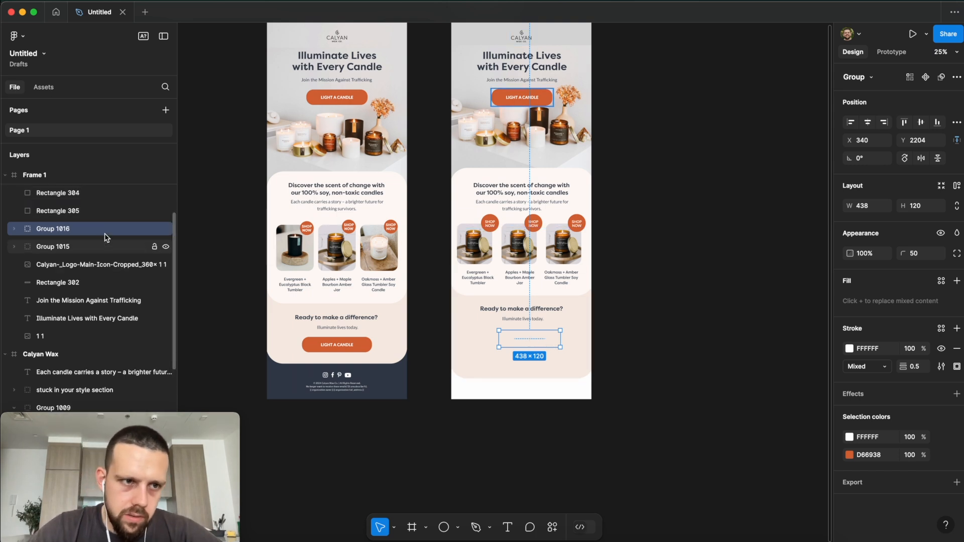
pyautogui.scroll(1, 60, 236)
pyautogui.scroll(3, 78, 243)
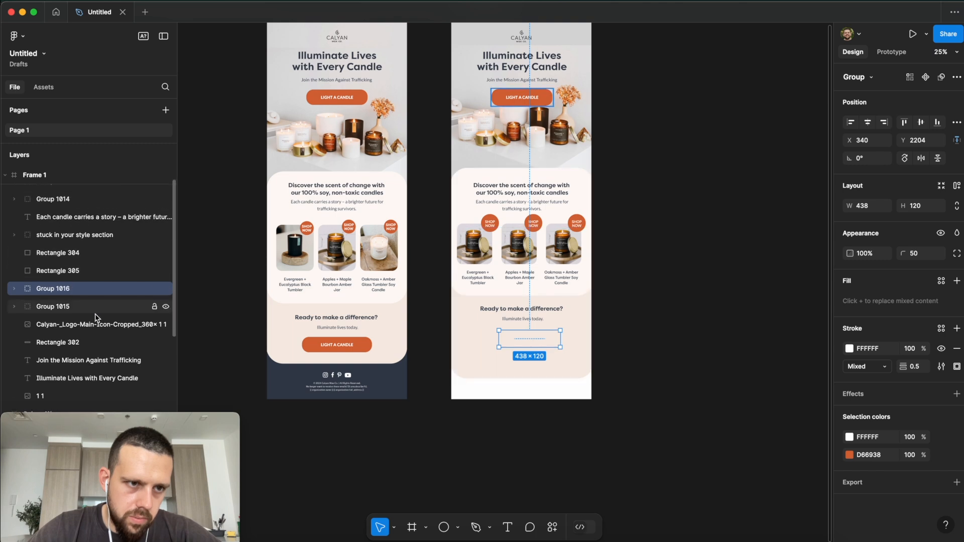
pyautogui.scroll(2, 80, 322)
pyautogui.moveTo(73, 321); pyautogui.dragTo(66, 190)
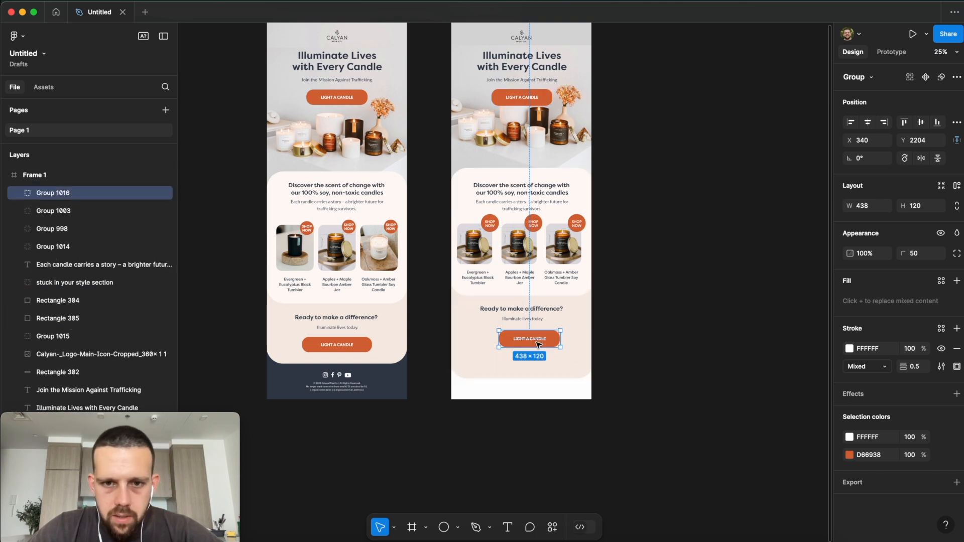
pyautogui.moveTo(539, 345); pyautogui.dragTo(530, 343)
pyautogui.click(696, 361)
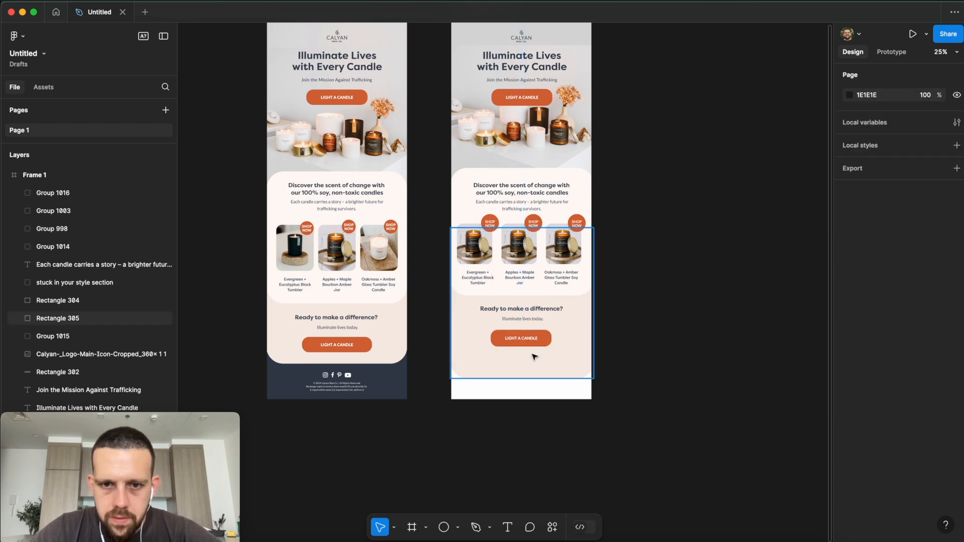
# Step: Centre the 'Ready to make a difference?' heading horizontally in the frame
pyautogui.click(529, 312)
pyautogui.click(867, 127)
pyautogui.click(601, 321)
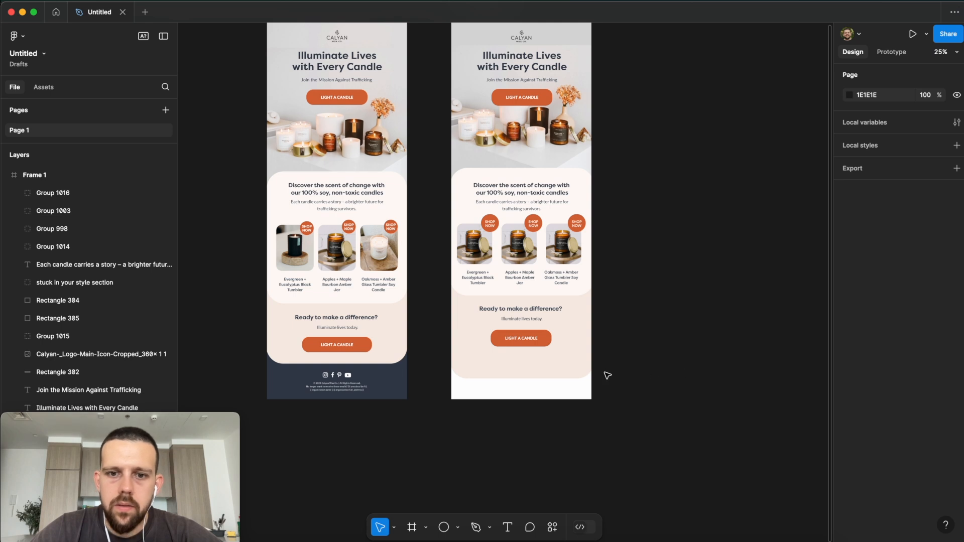
pyautogui.scroll(2, 610, 370)
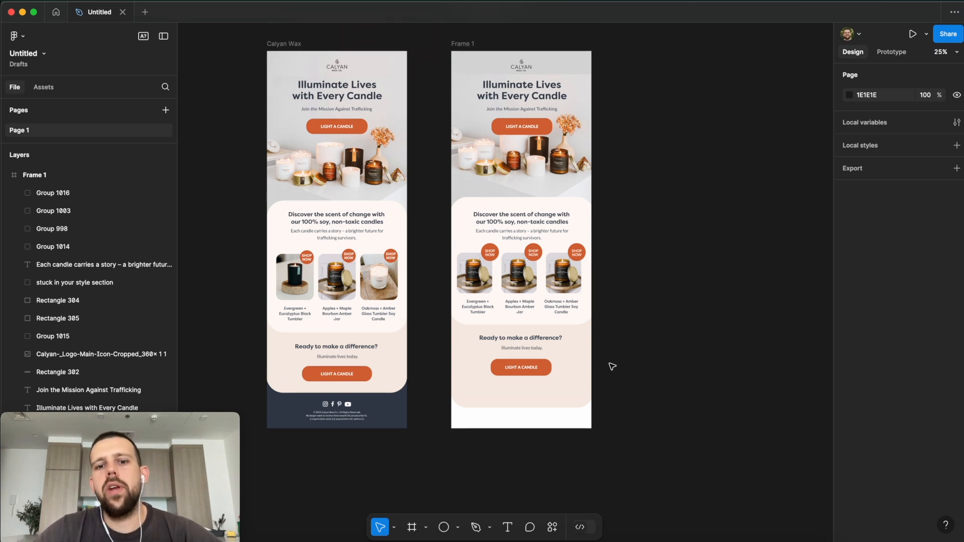
pyautogui.scroll(-3, 459, 408)
pyautogui.hscroll(-3, 459, 409)
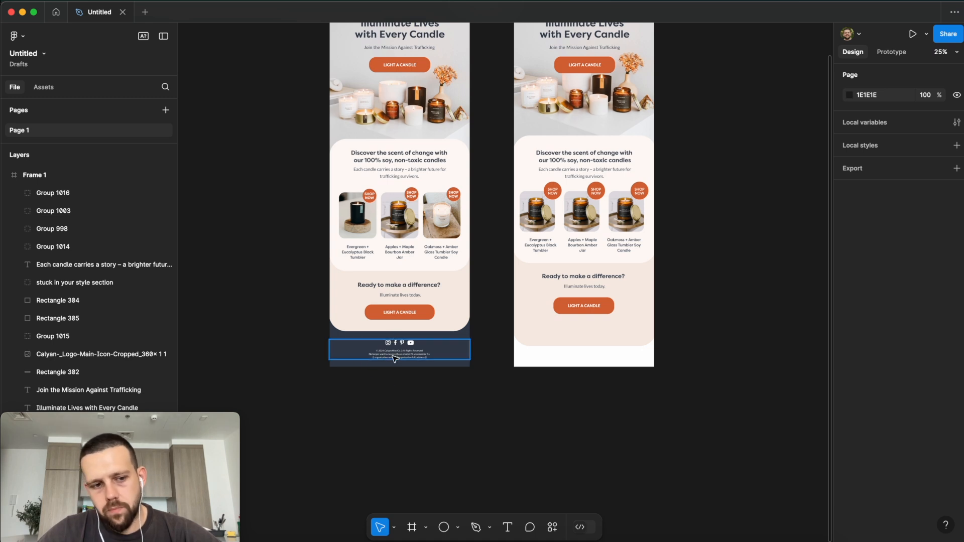
pyautogui.scroll(5, 391, 360)
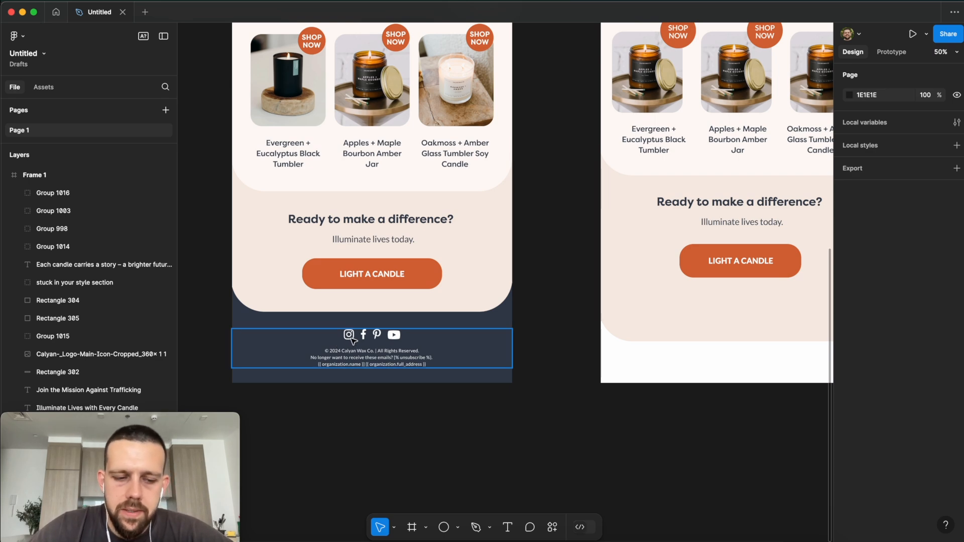
pyautogui.hscroll(4, 619, 293)
pyautogui.scroll(4, 724, 267)
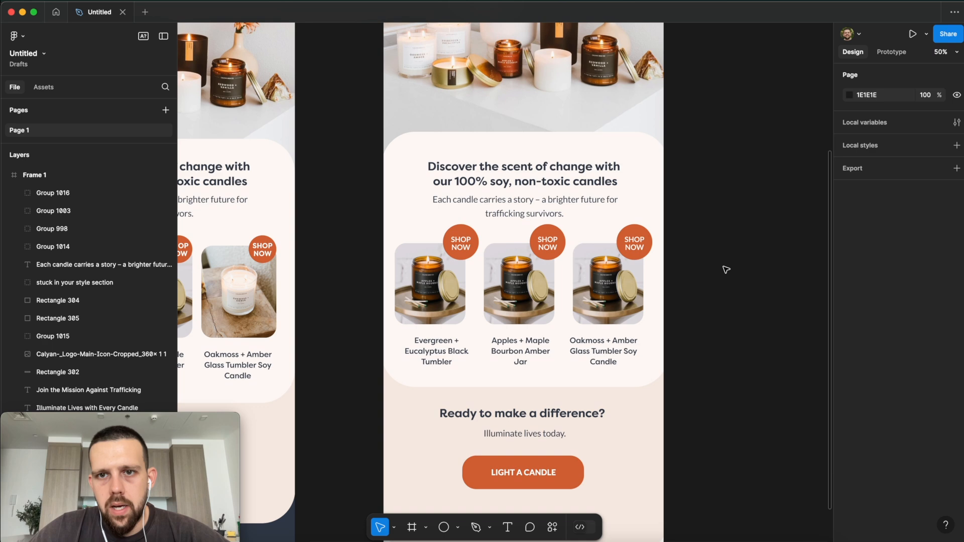
pyautogui.press('super+minus')
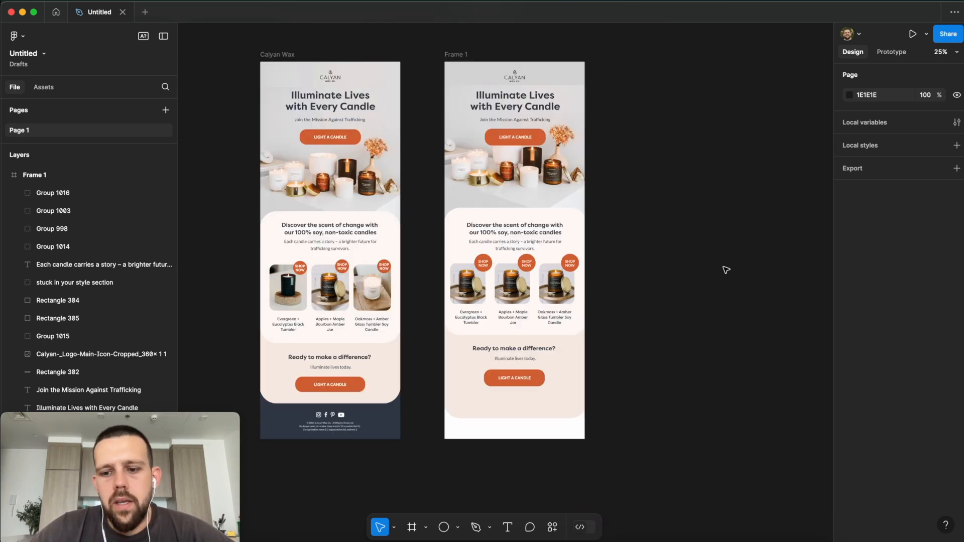
pyautogui.press('super+equal')
pyautogui.scroll(5, 726, 271)
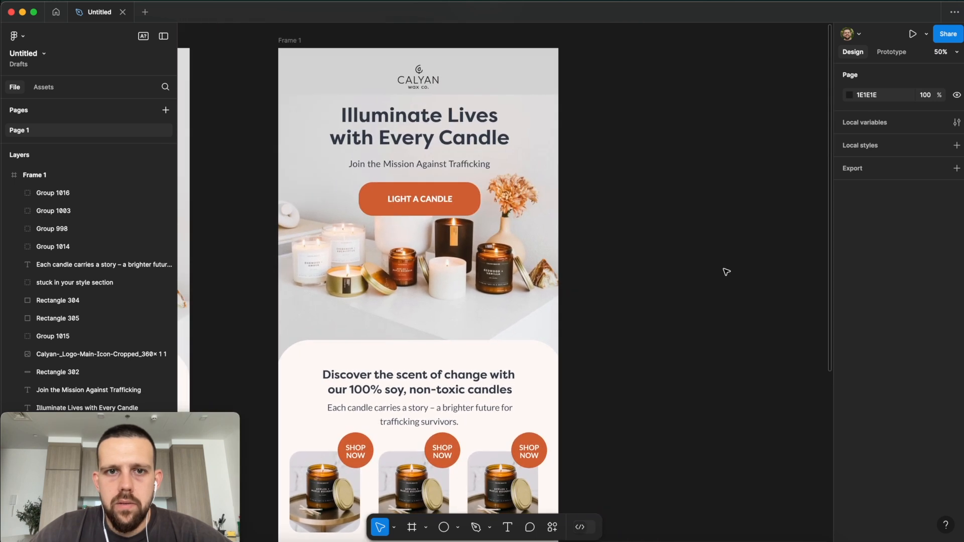
pyautogui.scroll(2, 726, 272)
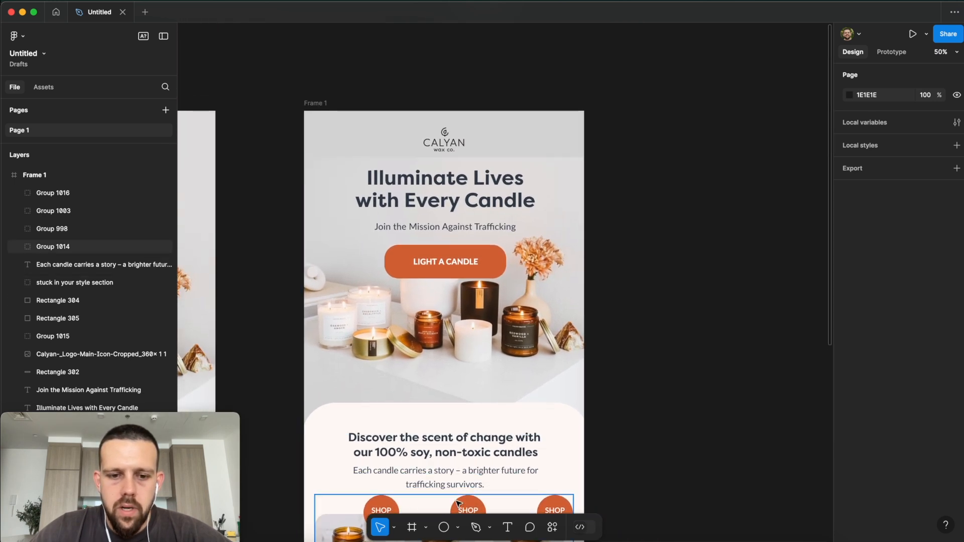
# Step: Draw slices over the logo strip, the hero headline with button, and the candle intro section
pyautogui.press('s')
pyautogui.click(426, 532)
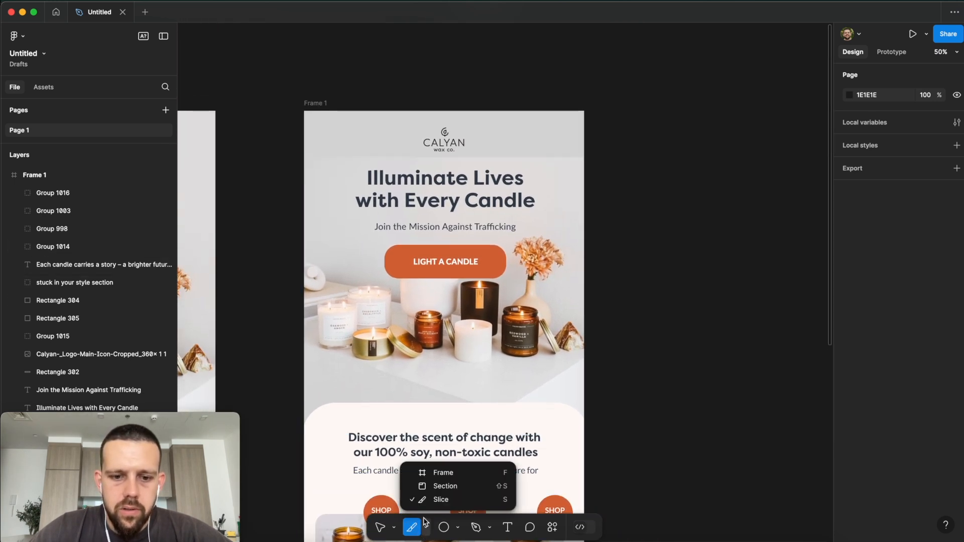
pyautogui.click(442, 502)
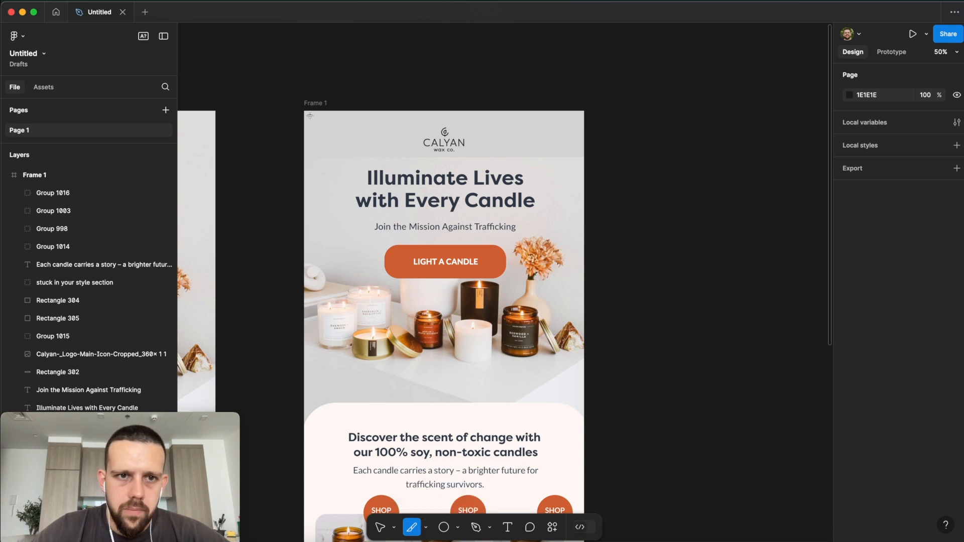
pyautogui.moveTo(306, 113); pyautogui.dragTo(586, 161)
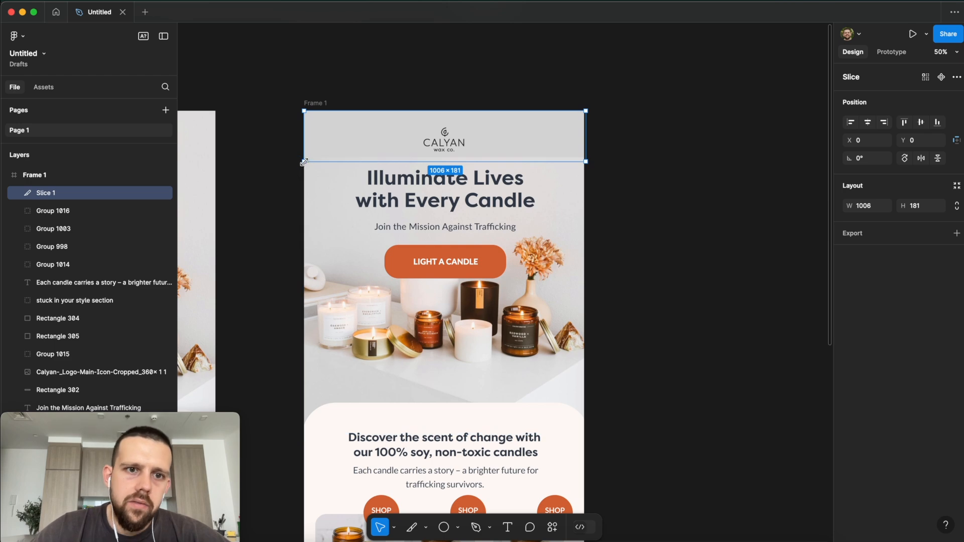
pyautogui.press('s')
pyautogui.moveTo(304, 161); pyautogui.dragTo(582, 291)
pyautogui.scroll(-5, 544, 302)
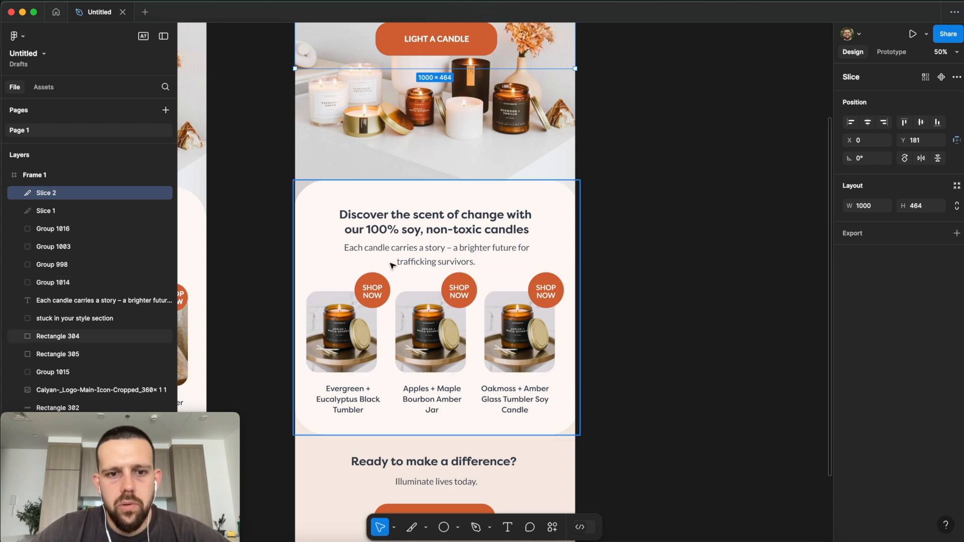
pyautogui.scroll(1, 296, 101)
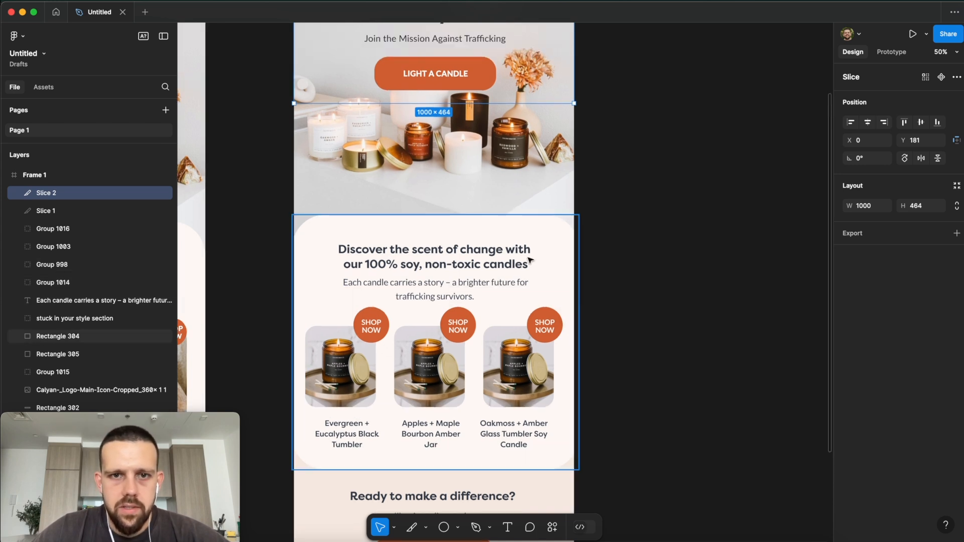
pyautogui.press('s')
pyautogui.moveTo(294, 103); pyautogui.dragTo(574, 300)
# Step: Slice each of the three product cards and the 1000 × 392 closing call-to-action section
pyautogui.scroll(-2, 295, 239)
pyautogui.press('s')
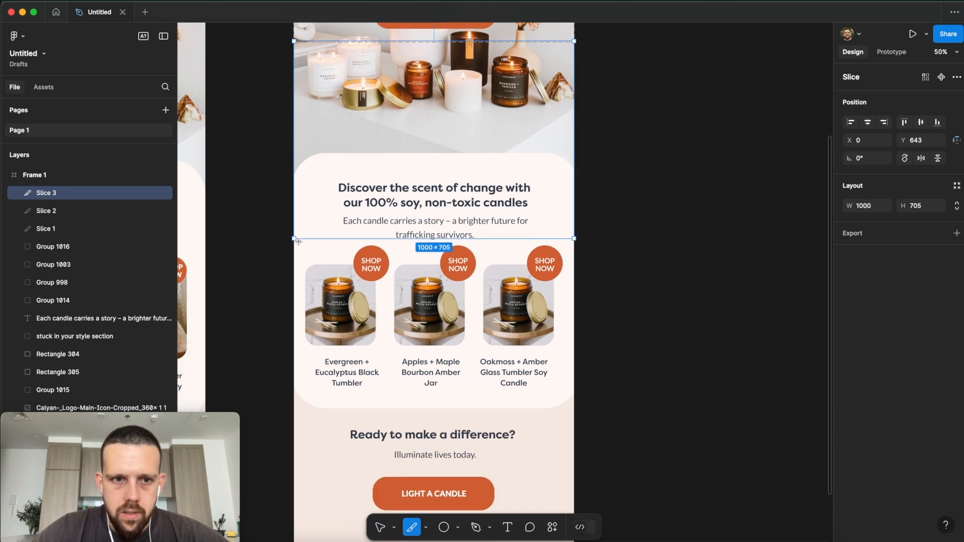
pyautogui.moveTo(295, 240); pyautogui.dragTo(390, 408)
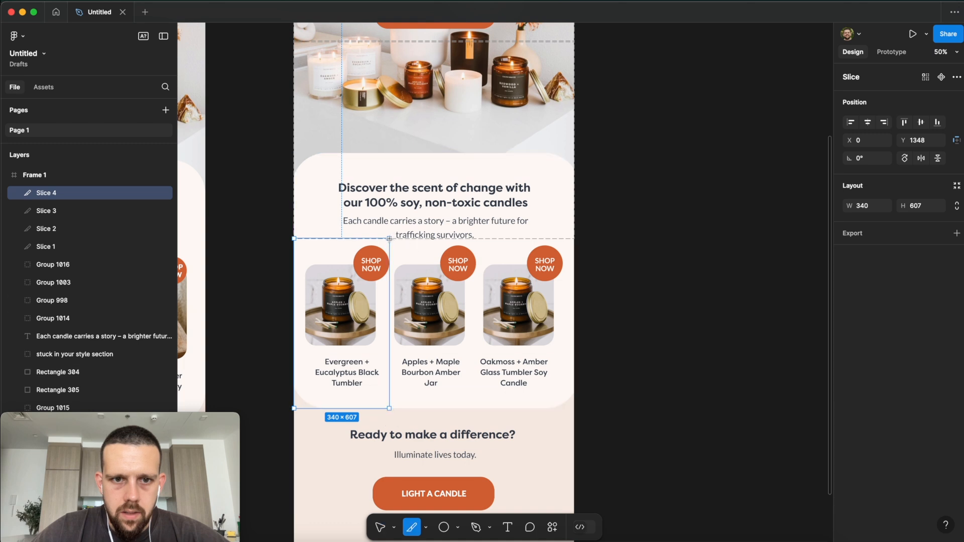
pyautogui.moveTo(390, 239); pyautogui.dragTo(480, 408)
pyautogui.moveTo(479, 239); pyautogui.dragTo(574, 409)
pyautogui.scroll(-5, 339, 247)
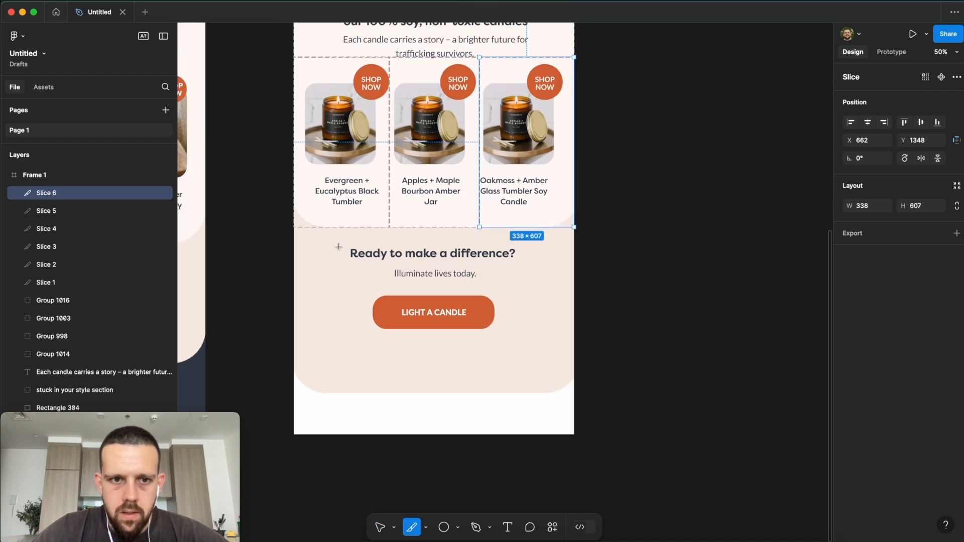
pyautogui.moveTo(294, 229); pyautogui.dragTo(574, 338)
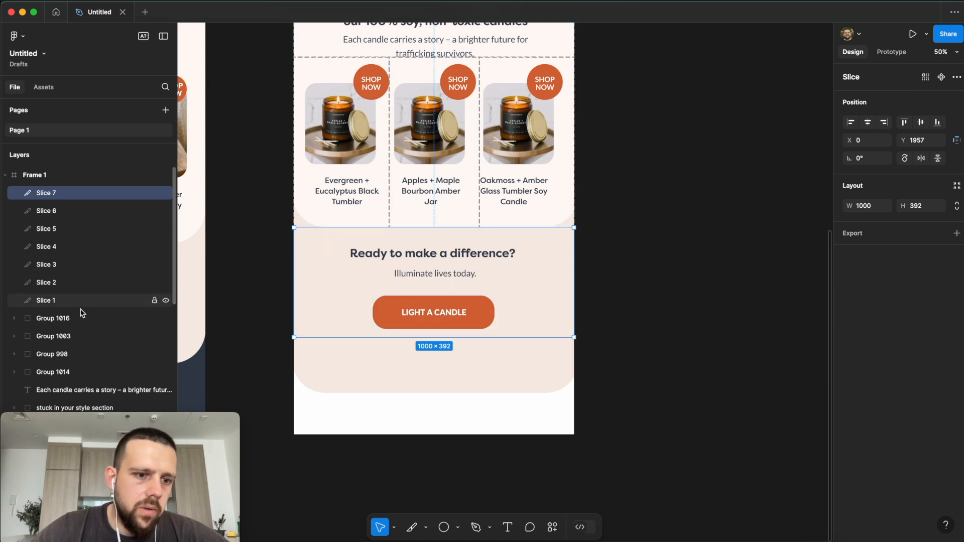
pyautogui.click(53, 302)
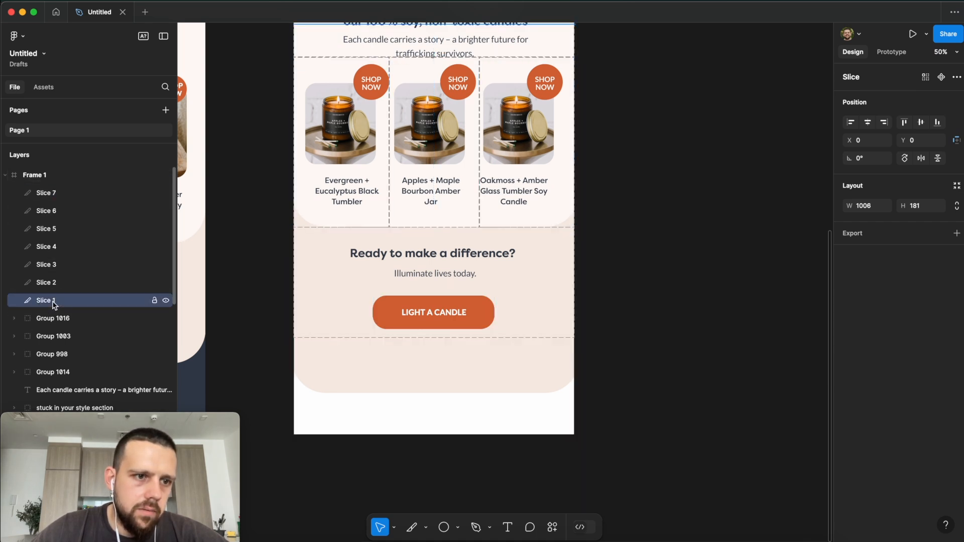
# Step: Export Slice 1–7 together as 1x PNG files and save them to the Desktop
pyautogui.keyDown('shift'); pyautogui.click(73, 194); pyautogui.keyUp('shift')
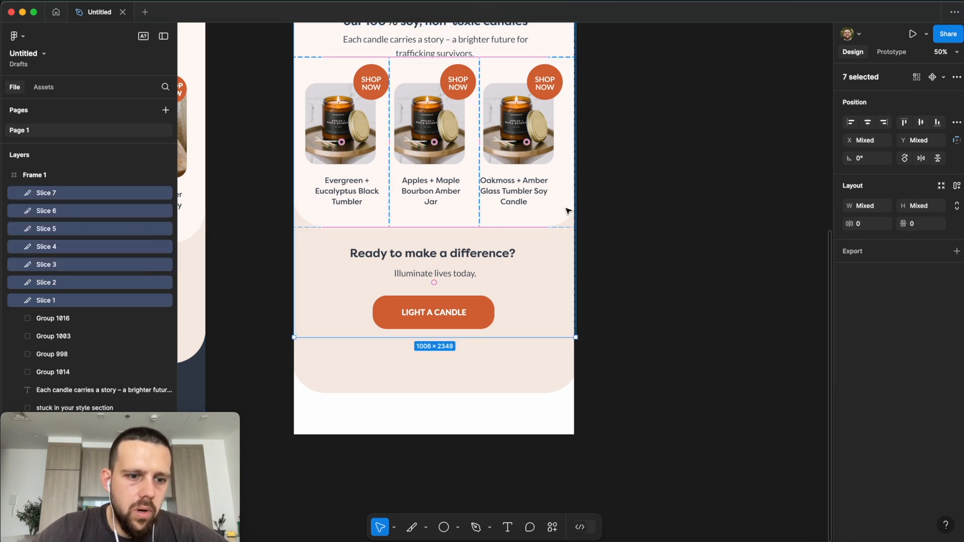
pyautogui.scroll(1, 570, 212)
pyautogui.click(956, 252)
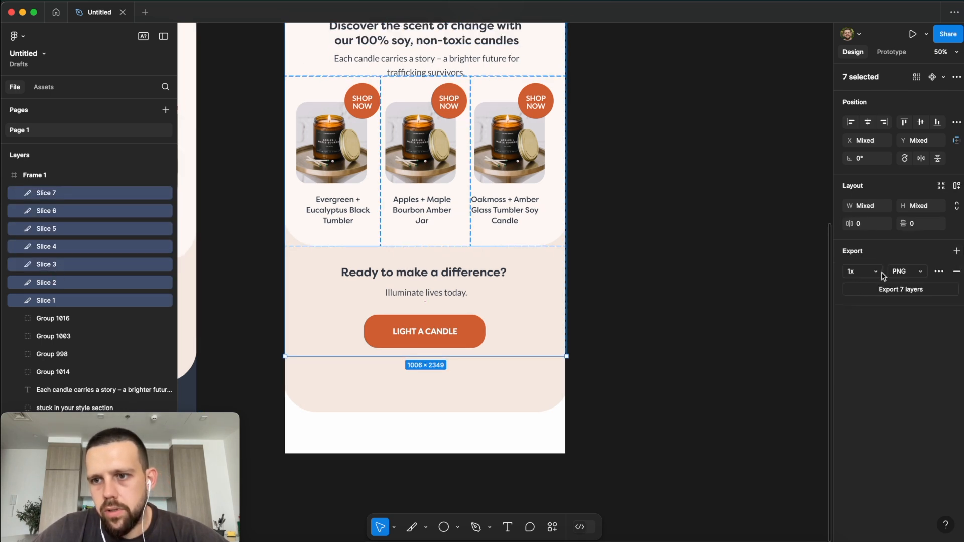
pyautogui.click(866, 273)
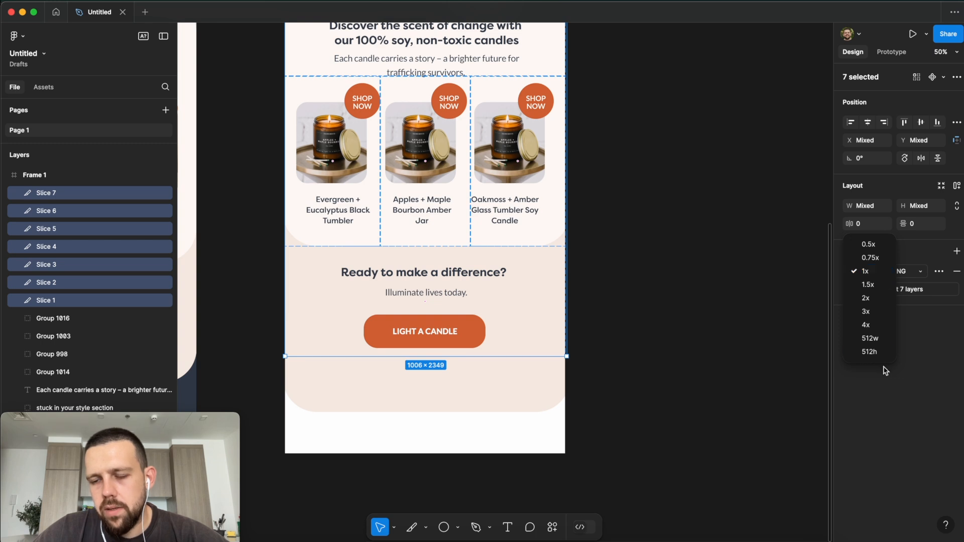
pyautogui.click(929, 369)
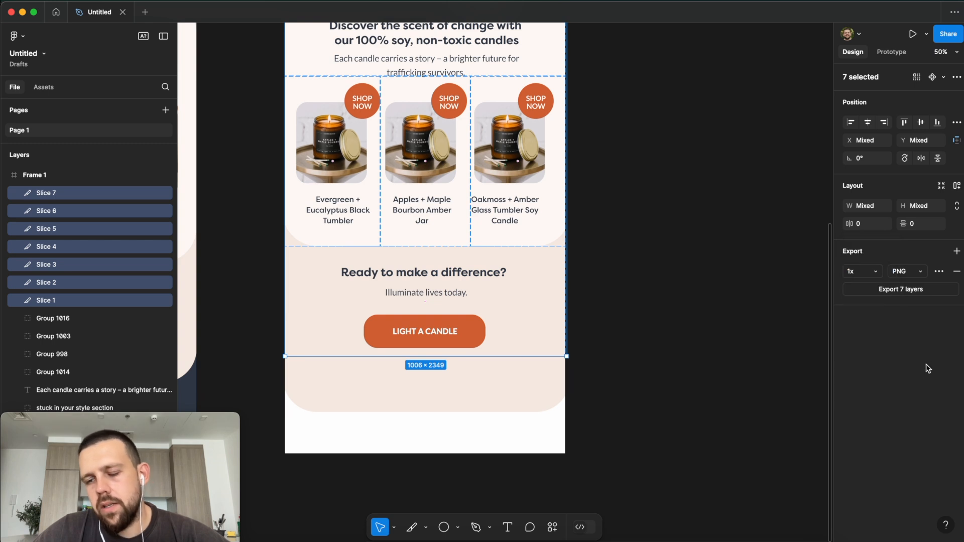
pyautogui.click(868, 274)
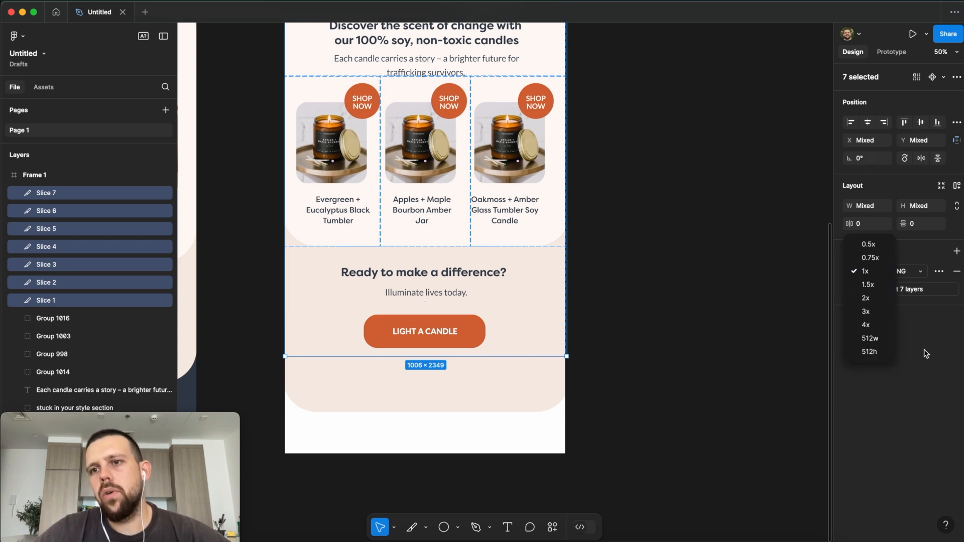
pyautogui.click(914, 377)
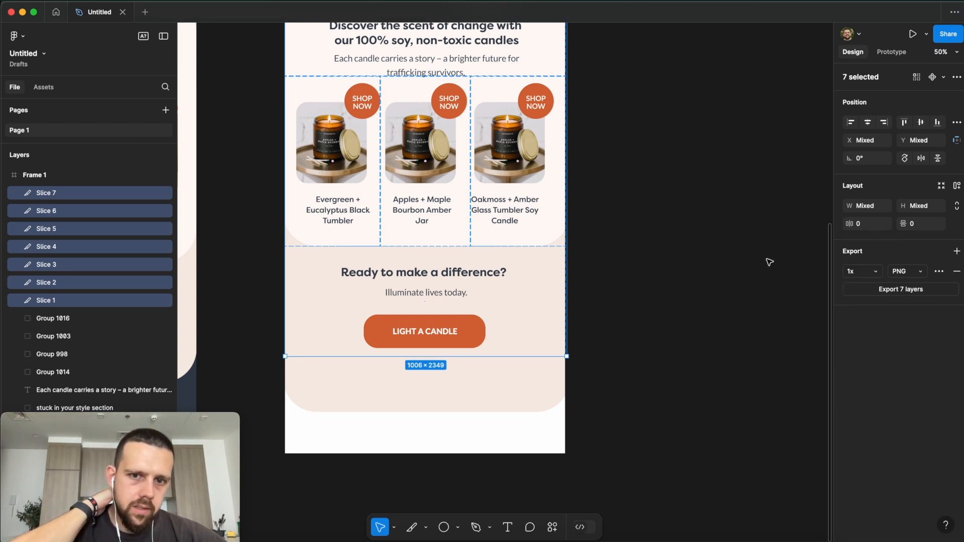
pyautogui.click(877, 275)
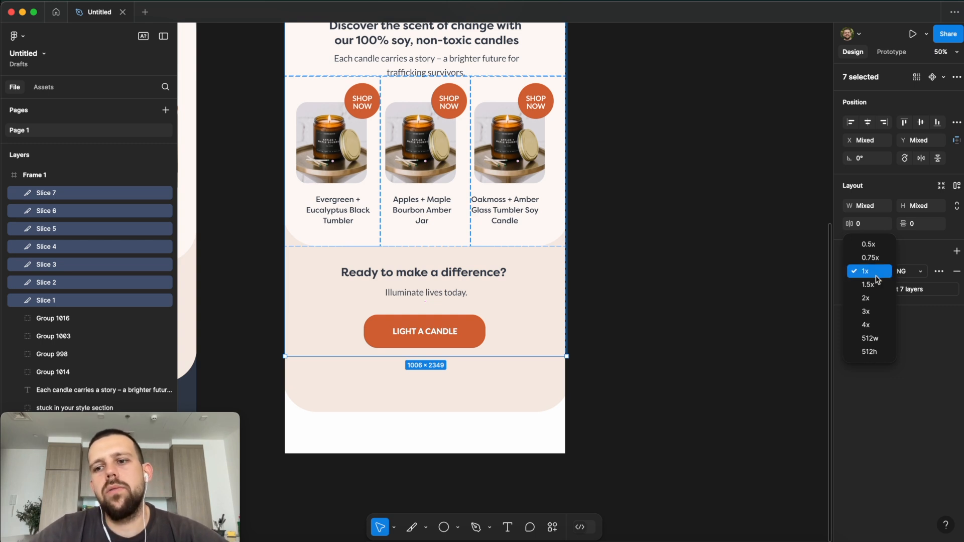
pyautogui.click(872, 276)
pyautogui.click(911, 273)
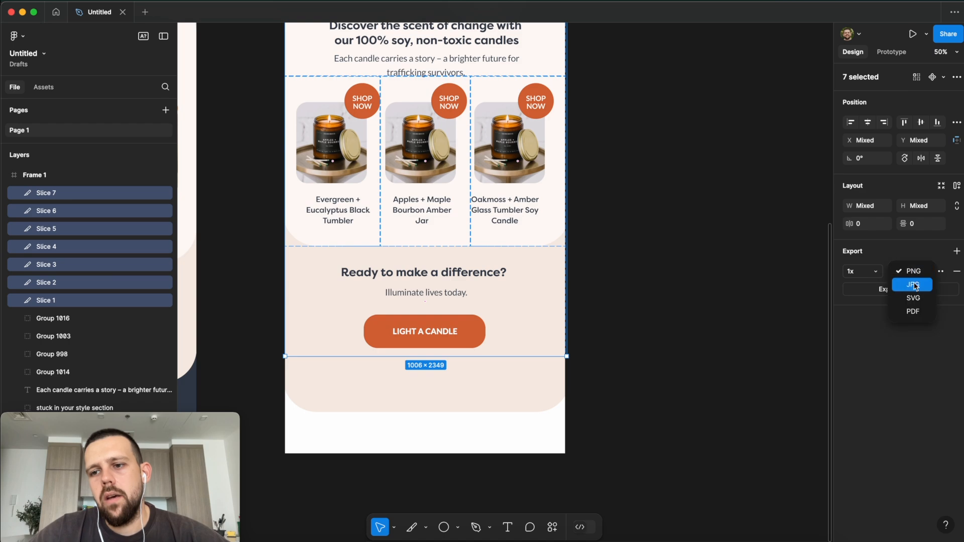
pyautogui.click(930, 372)
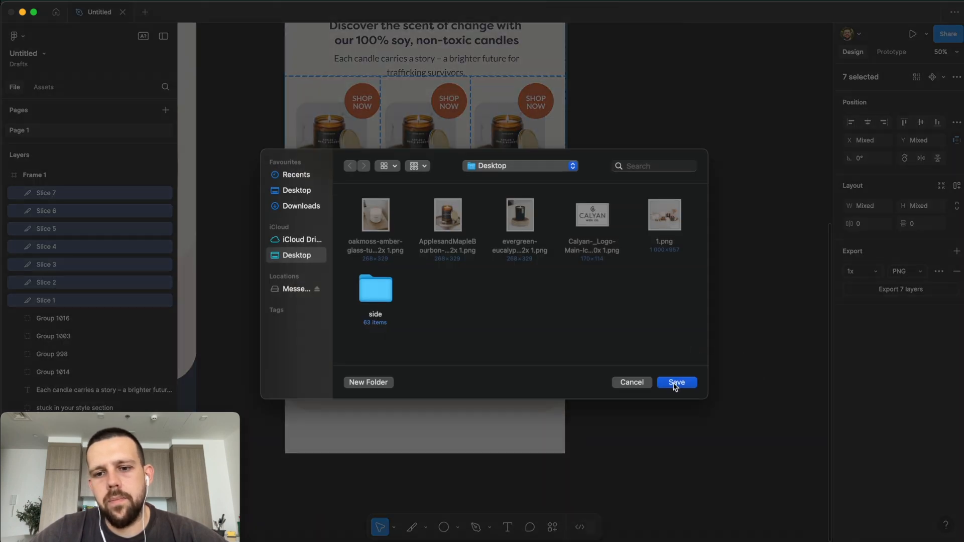
pyautogui.click(677, 383)
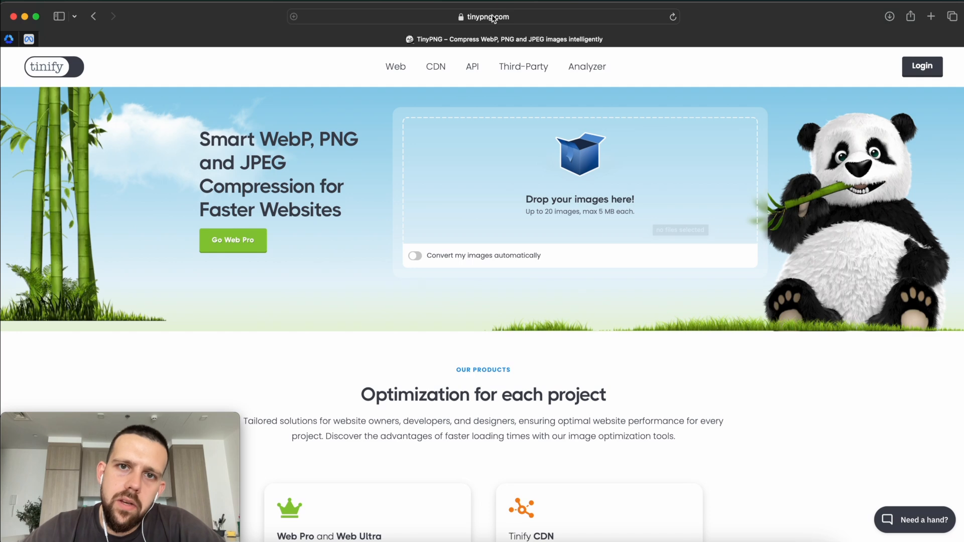
# Step: Upload Slice 1–7.png to TinyPNG for compression
pyautogui.click(582, 184)
pyautogui.moveTo(268, 184); pyautogui.dragTo(695, 156)
pyautogui.click(774, 459)
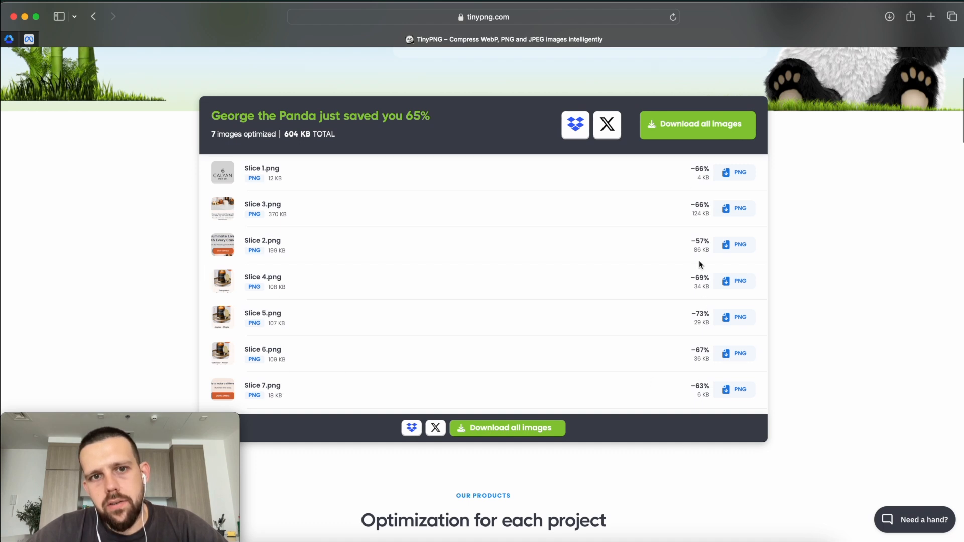
pyautogui.tripleClick(290, 134)
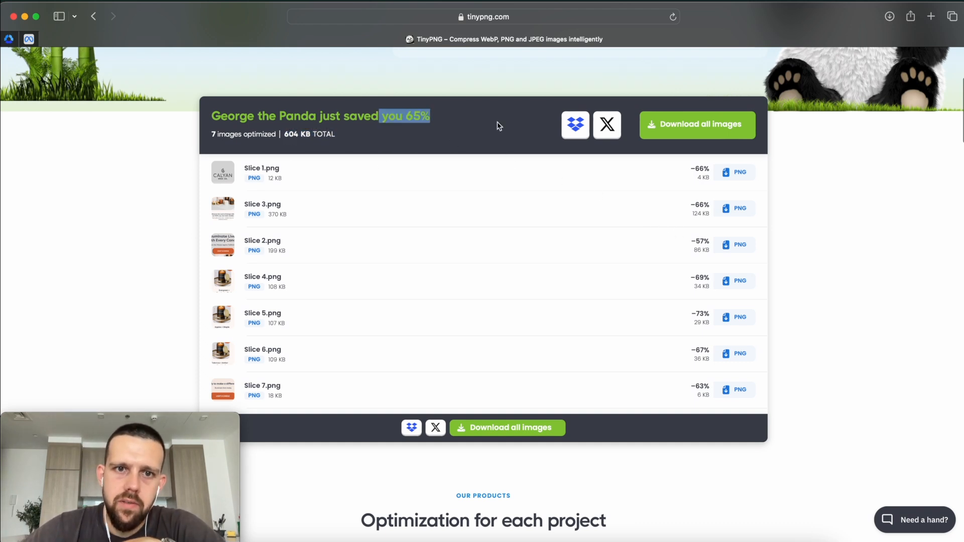
# Step: Download the compressed images as tinified.zip and unpack it on the Desktop
pyautogui.click(722, 124)
pyautogui.press('F11')
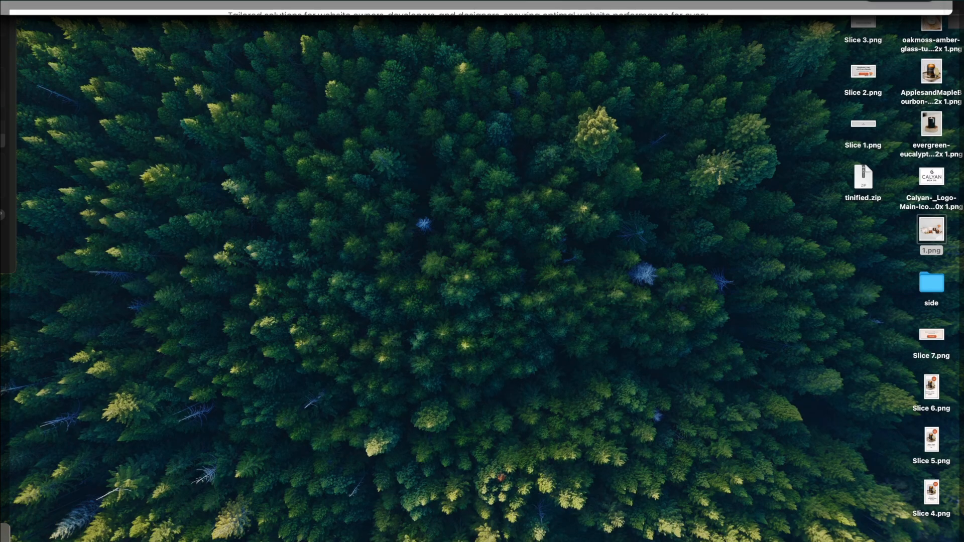
pyautogui.doubleClick(865, 181)
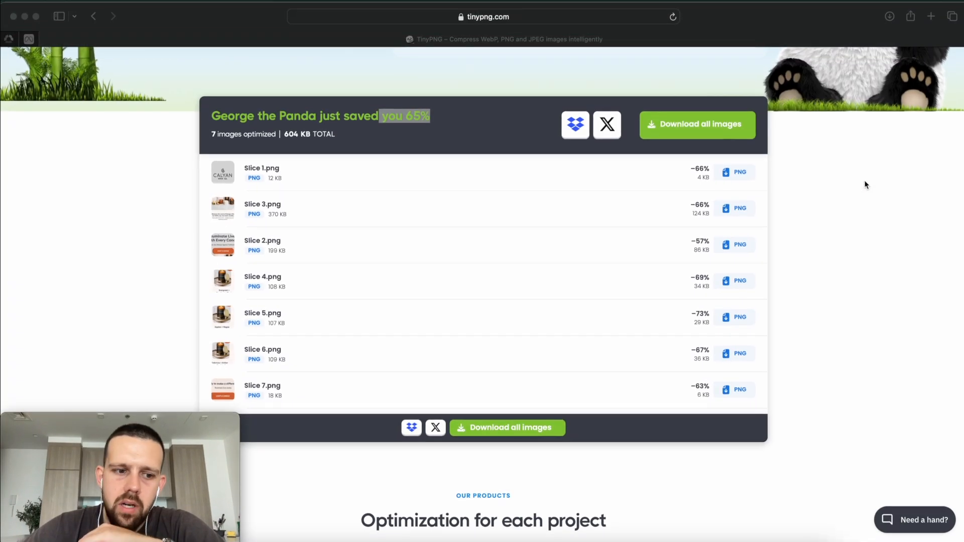
pyautogui.click(693, 540)
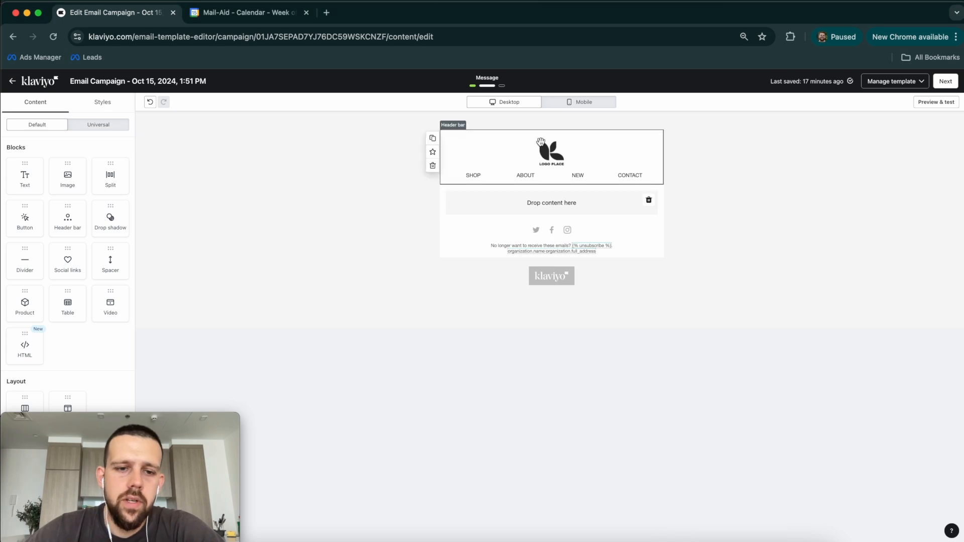
# Step: Remove the template header and placeholder, then add an image block with Slice 1.png
pyautogui.click(434, 166)
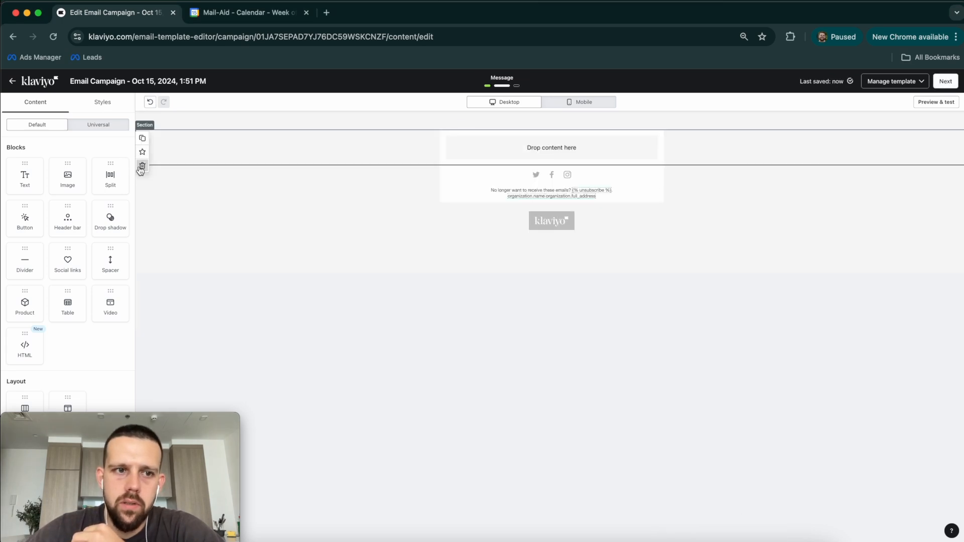
pyautogui.click(142, 166)
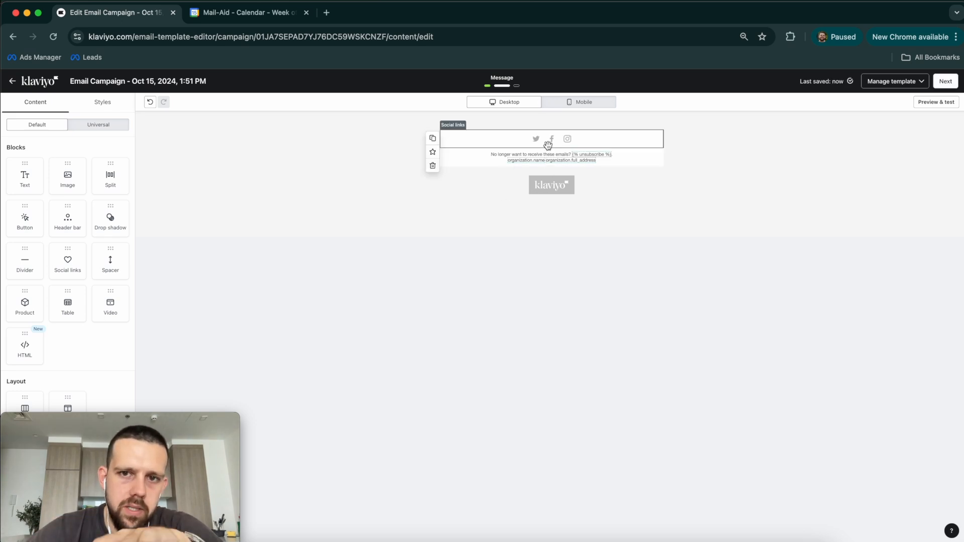
pyautogui.moveTo(68, 177); pyautogui.dragTo(582, 140)
pyautogui.click(76, 252)
pyautogui.click(98, 123)
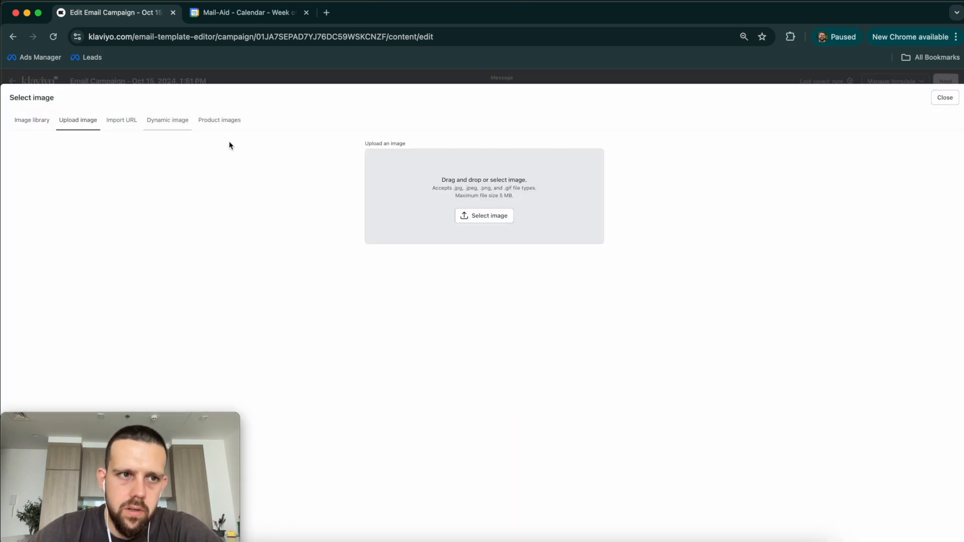
pyautogui.click(454, 213)
pyautogui.doubleClick(298, 115)
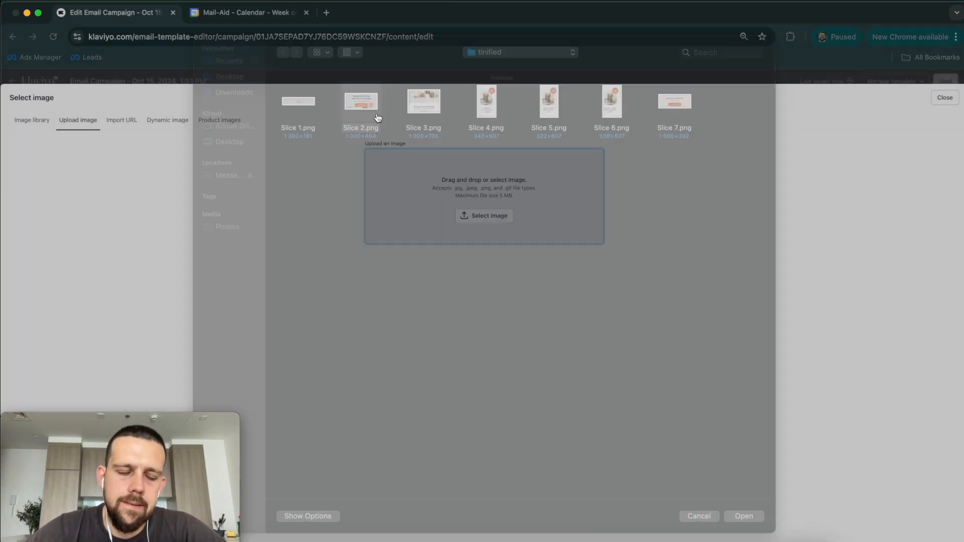
# Step: Add the hero headline and candle intro slices as image blocks below the logo
pyautogui.click(371, 103)
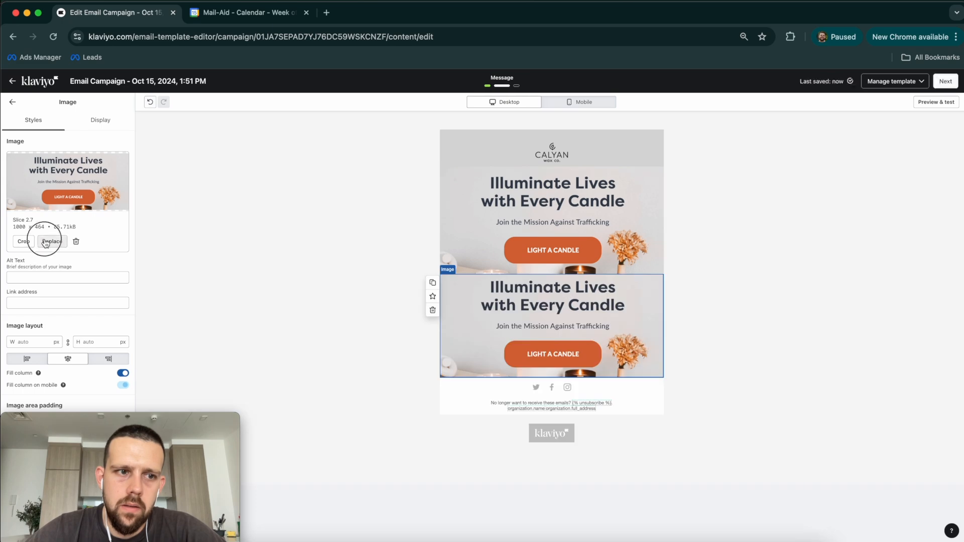
pyautogui.click(45, 243)
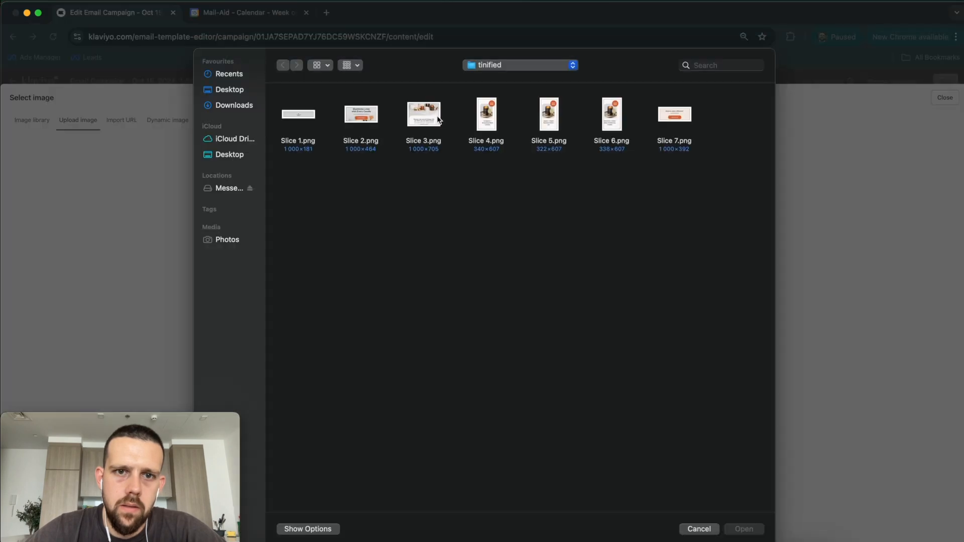
pyautogui.doubleClick(424, 114)
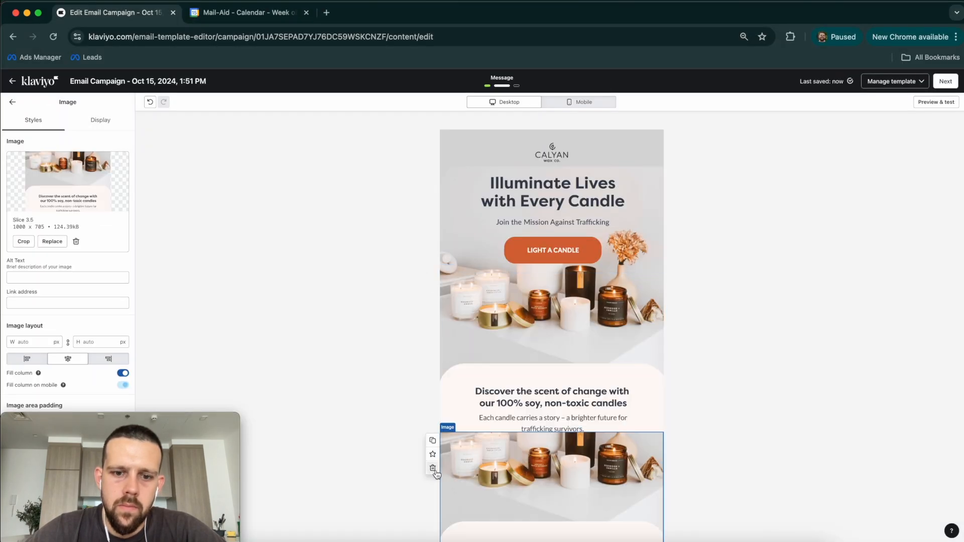
pyautogui.click(433, 468)
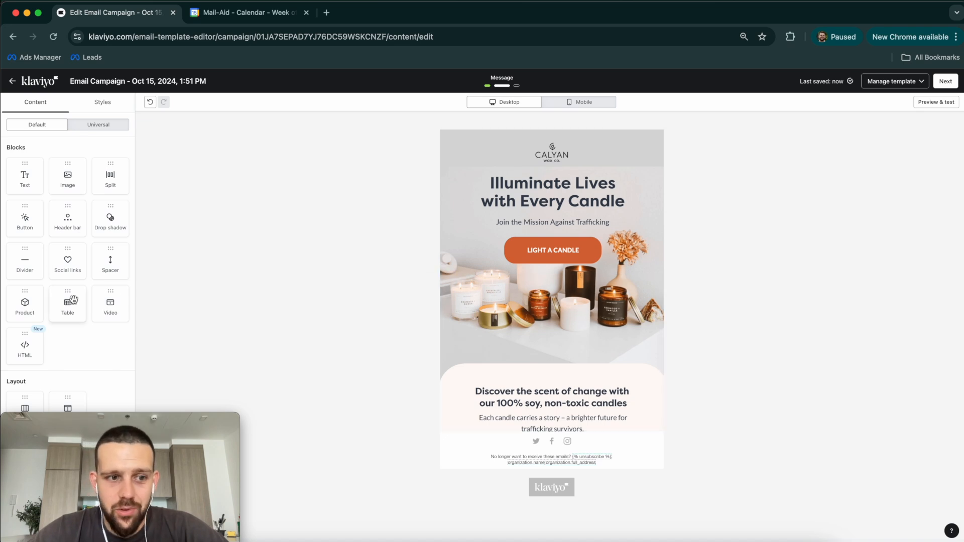
# Step: Review the product row in the Figma design, then return to Klaviyo
pyautogui.click(497, 540)
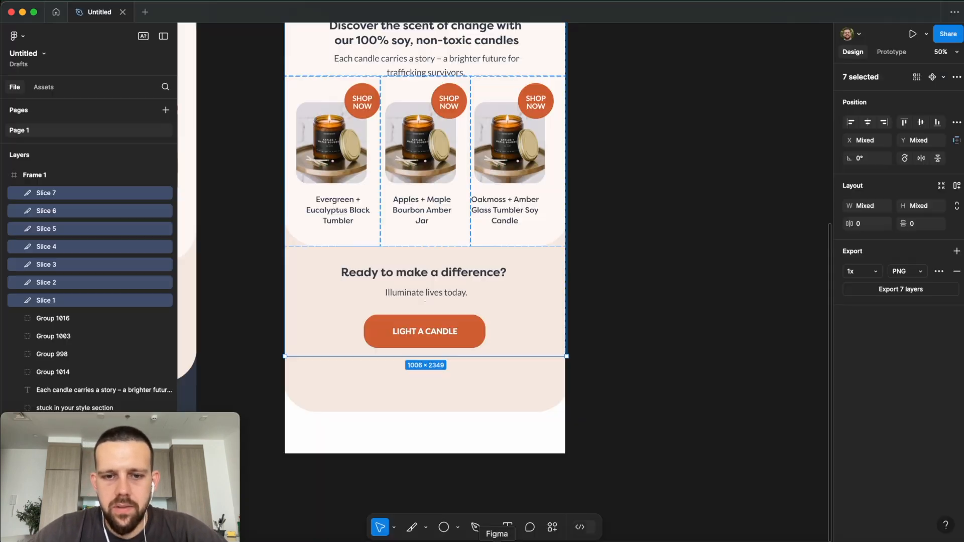
pyautogui.scroll(2, 354, 171)
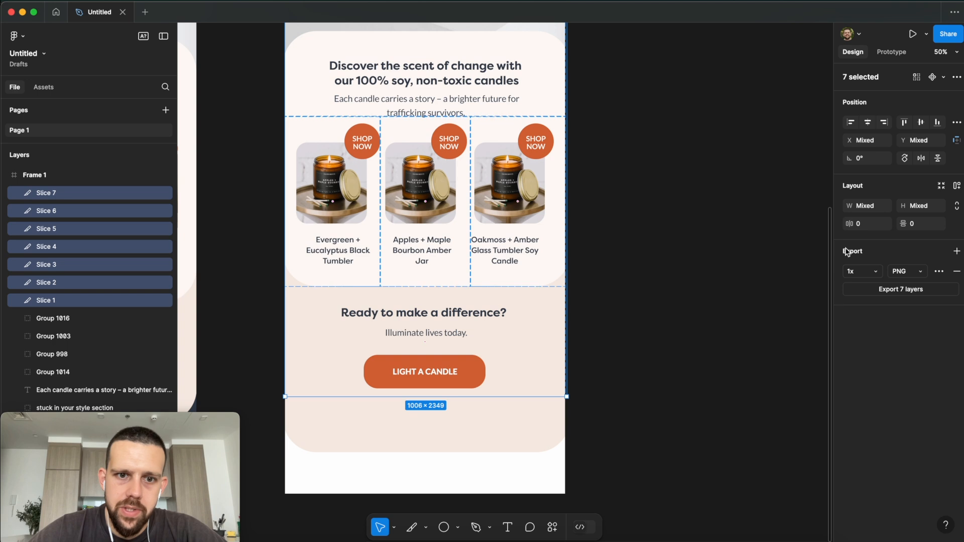
pyautogui.press('super+Tab')
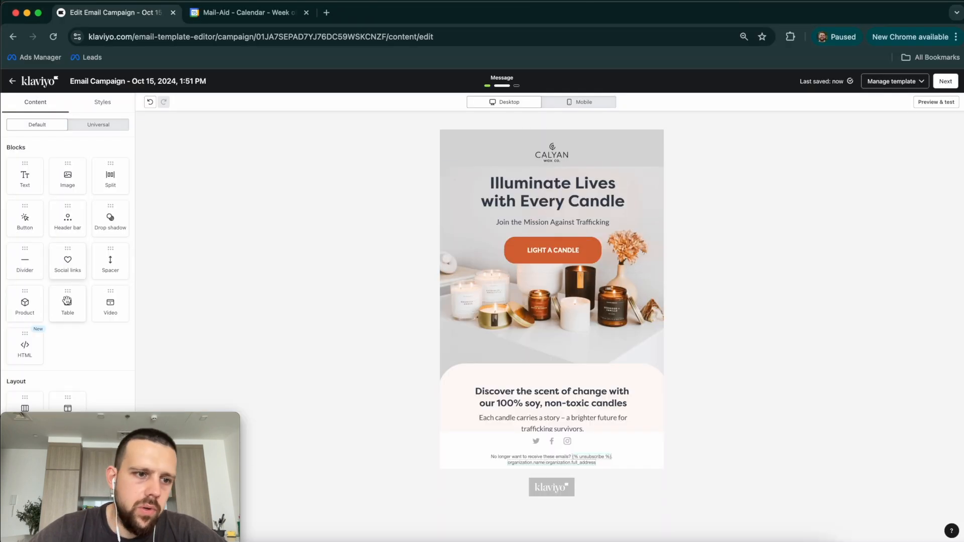
# Step: Add an equal three-column row and upload 32232_02.jpg into the first column
pyautogui.moveTo(85, 363); pyautogui.dragTo(580, 385)
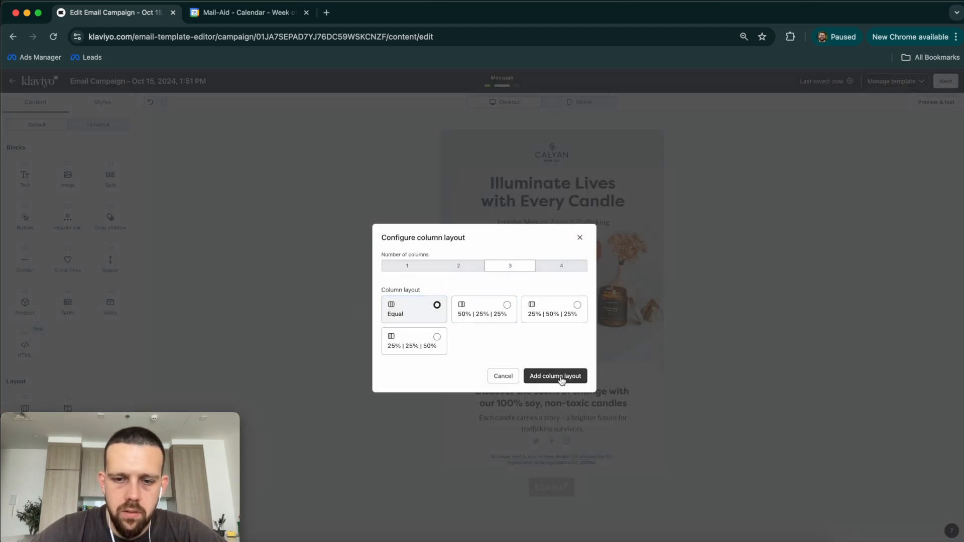
pyautogui.click(562, 376)
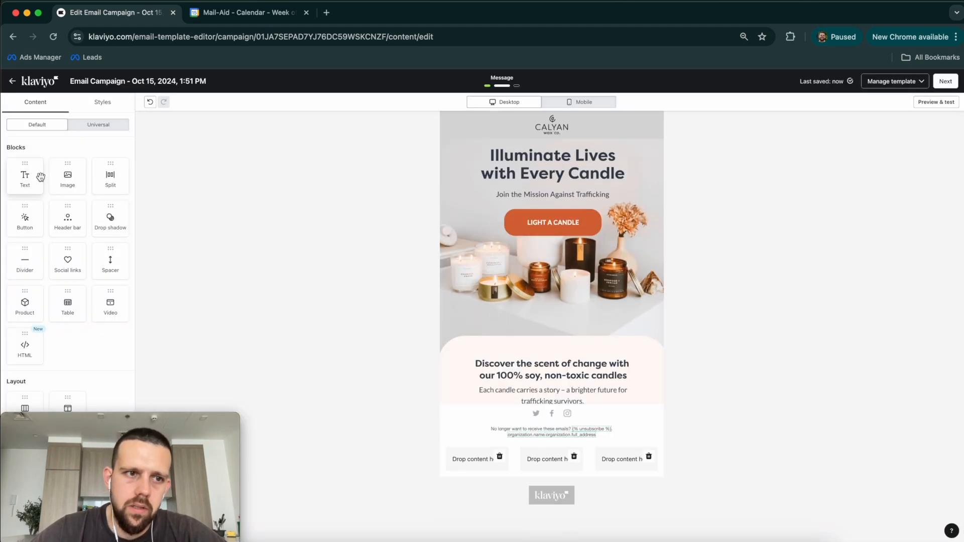
pyautogui.moveTo(118, 194); pyautogui.dragTo(475, 469)
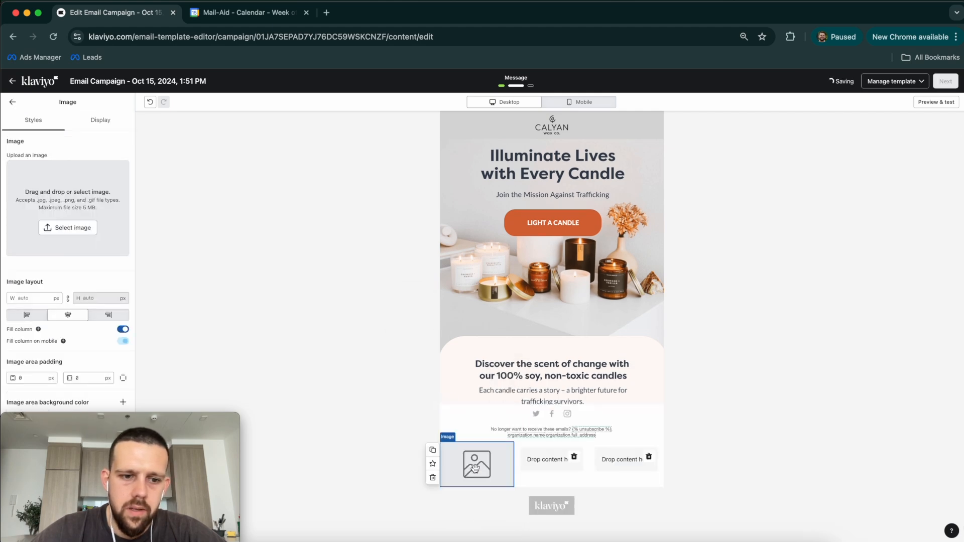
pyautogui.click(80, 230)
pyautogui.click(78, 120)
pyautogui.click(541, 214)
pyautogui.doubleClick(422, 142)
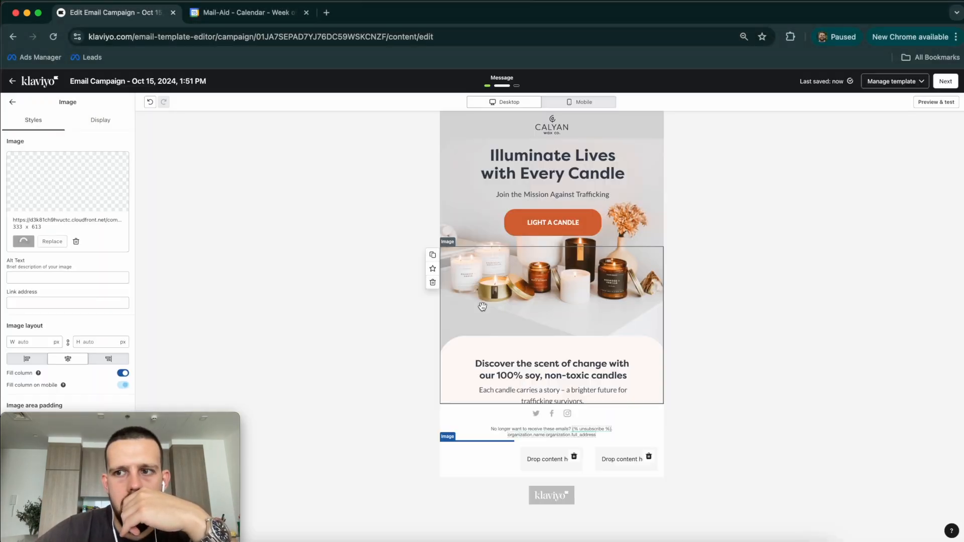
# Step: Duplicate the image block into the second column and replace it with 32232_03.jpg
pyautogui.click(433, 354)
pyautogui.moveTo(485, 500); pyautogui.dragTo(550, 362)
pyautogui.click(53, 241)
pyautogui.click(78, 120)
pyautogui.click(467, 216)
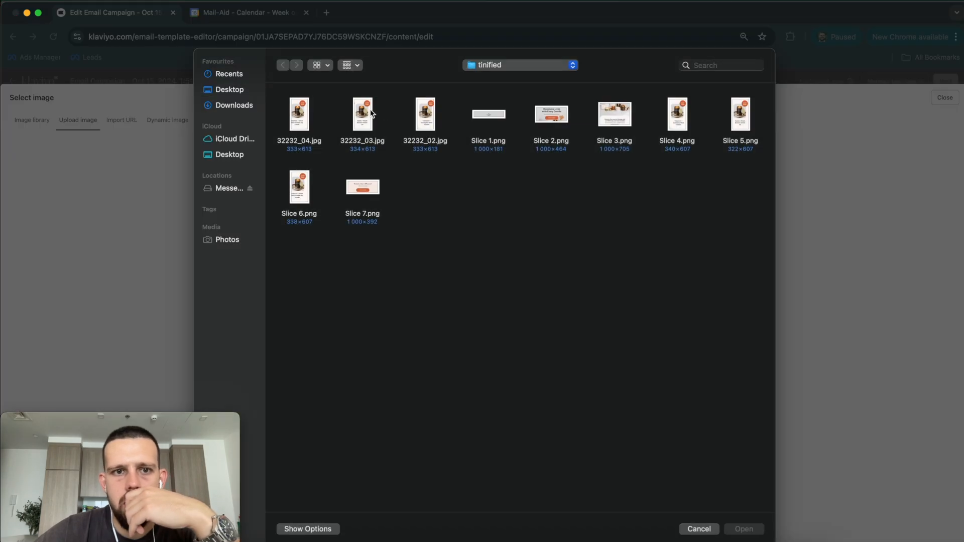
pyautogui.doubleClick(361, 109)
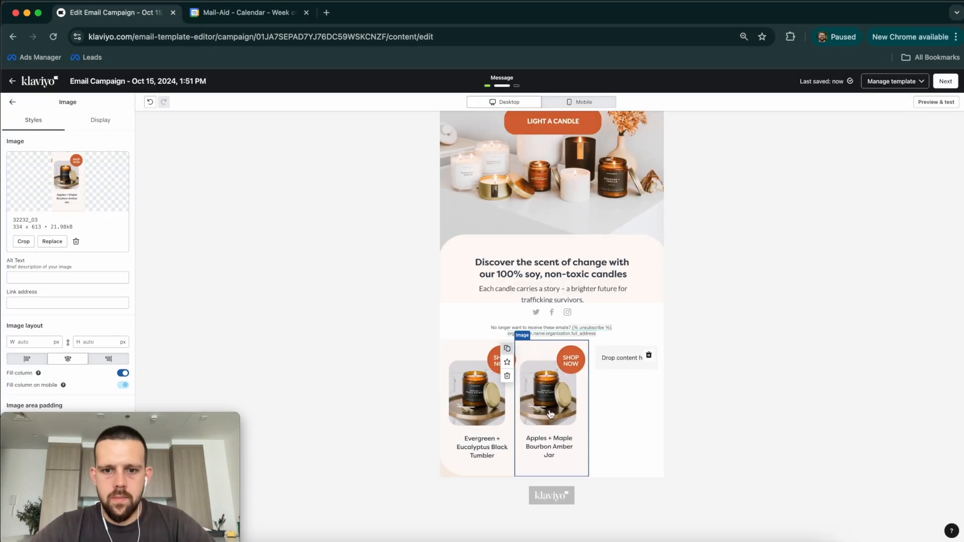
# Step: Fill the third column with 32232_04.jpg and add an empty section below the product row
pyautogui.click(508, 348)
pyautogui.moveTo(557, 502); pyautogui.dragTo(626, 354)
pyautogui.click(52, 242)
pyautogui.click(78, 120)
pyautogui.click(467, 215)
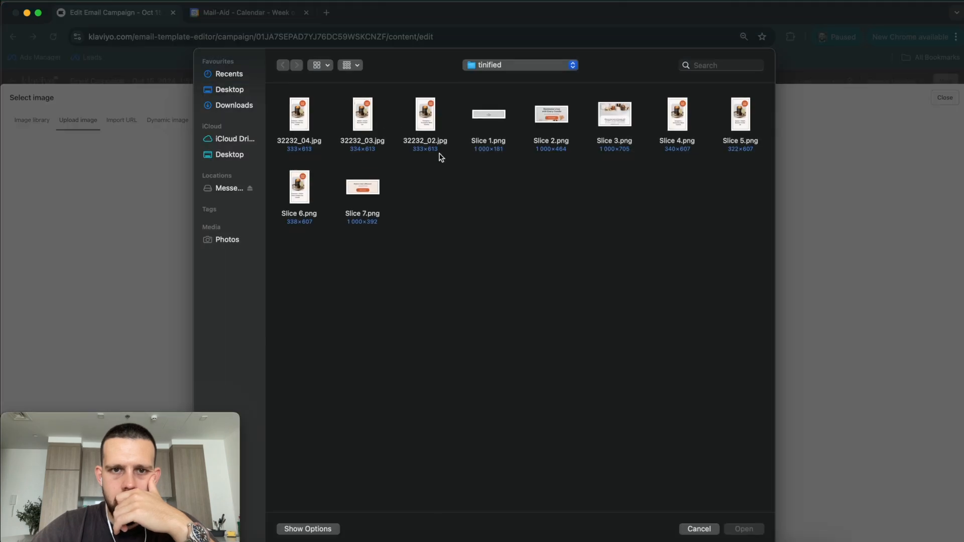
pyautogui.doubleClick(303, 121)
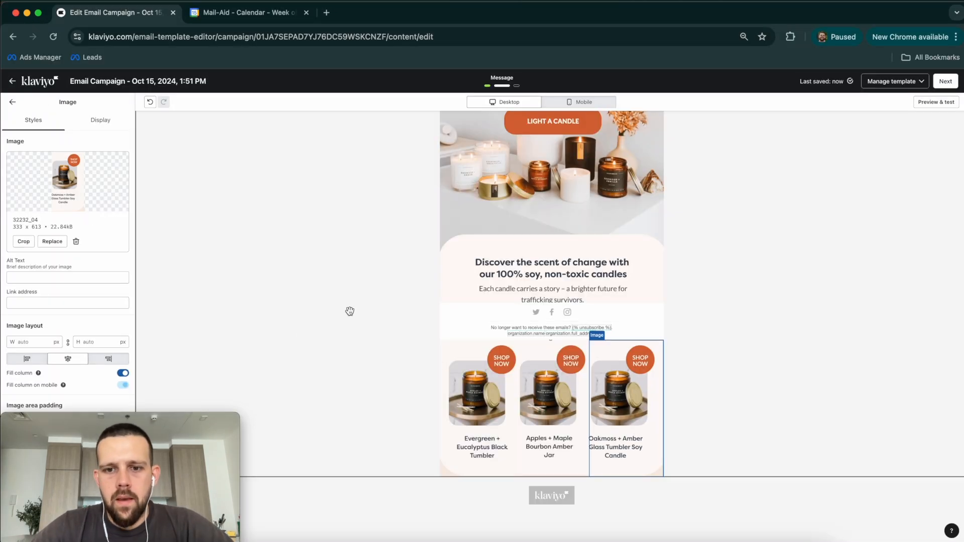
pyautogui.click(14, 104)
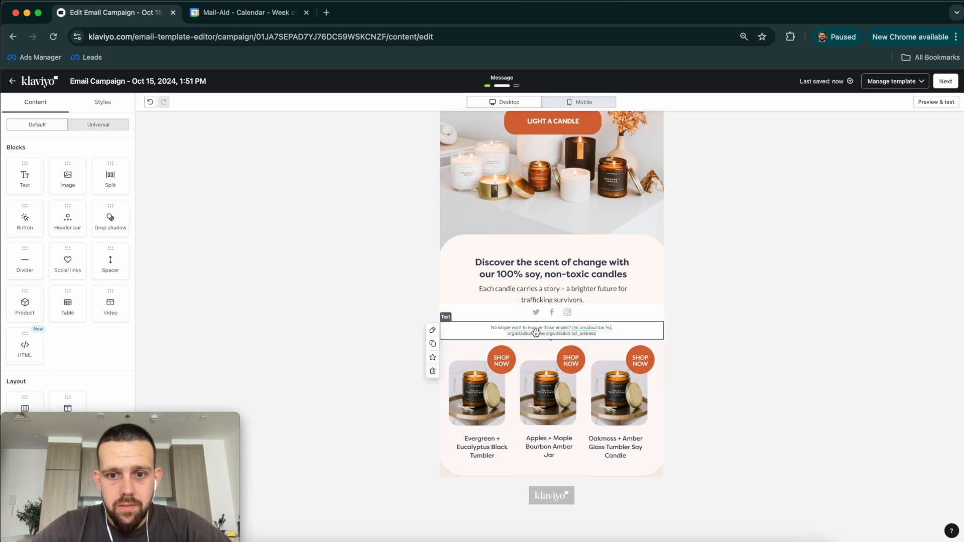
pyautogui.moveTo(536, 332); pyautogui.dragTo(575, 327)
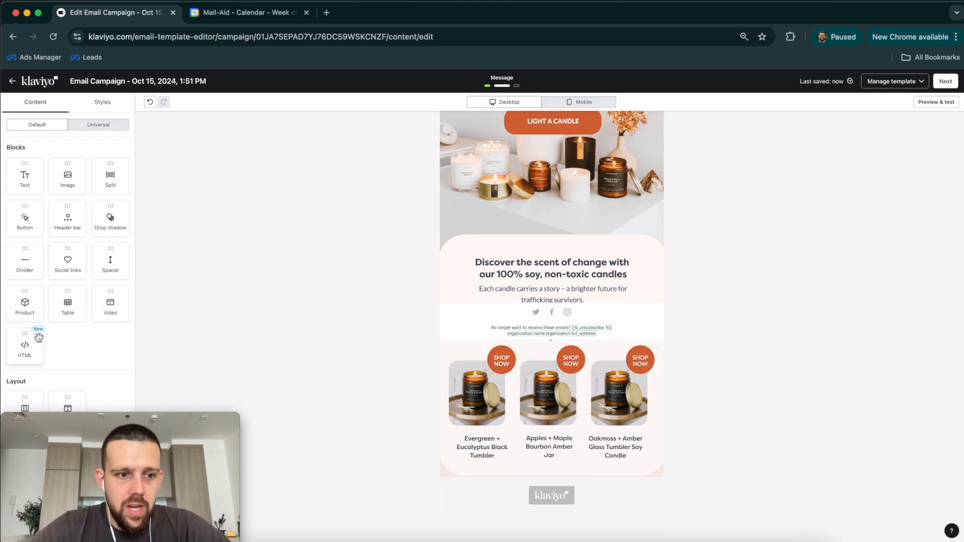
pyautogui.moveTo(63, 399); pyautogui.dragTo(556, 413)
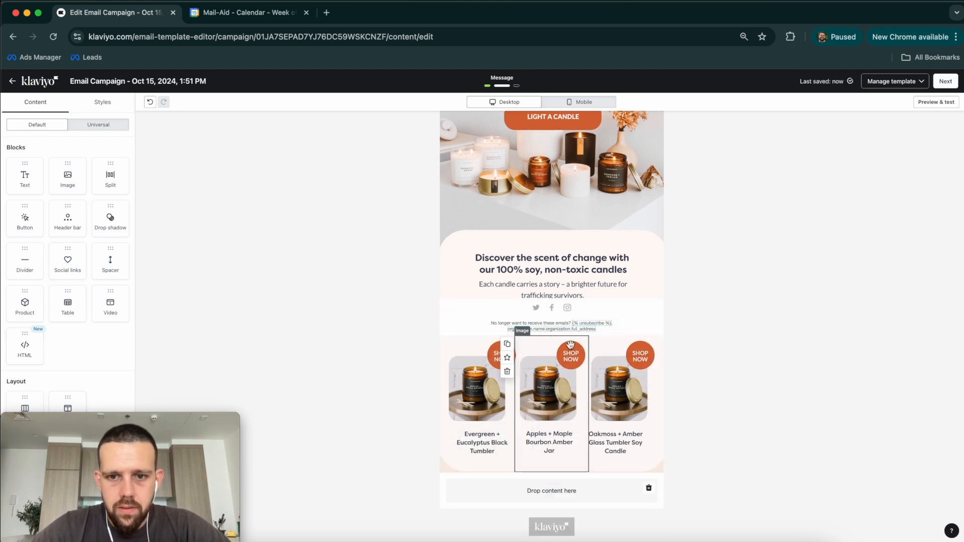
# Step: Move the unsubscribe text and social links below the products, adding an empty section above them
pyautogui.moveTo(570, 323); pyautogui.dragTo(585, 444)
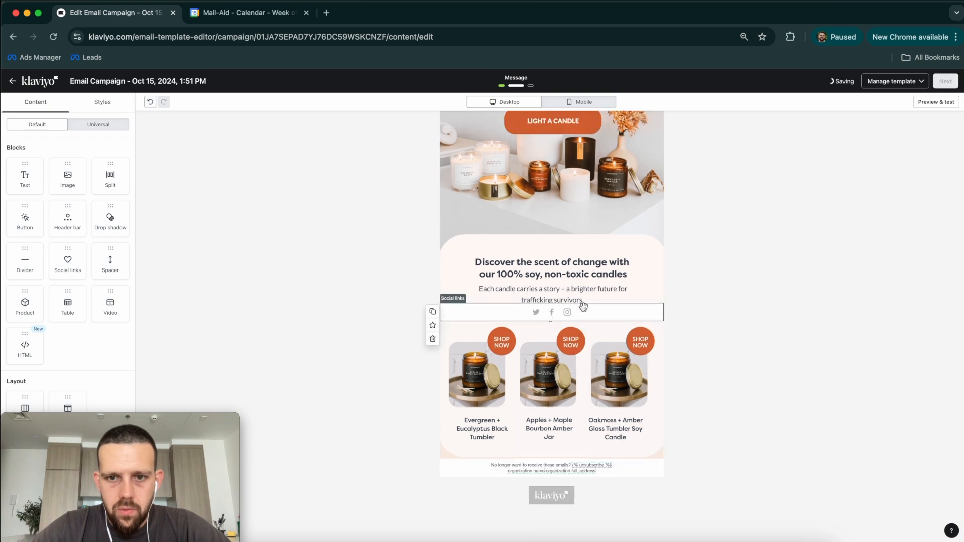
pyautogui.moveTo(584, 306); pyautogui.dragTo(589, 455)
pyautogui.click(686, 411)
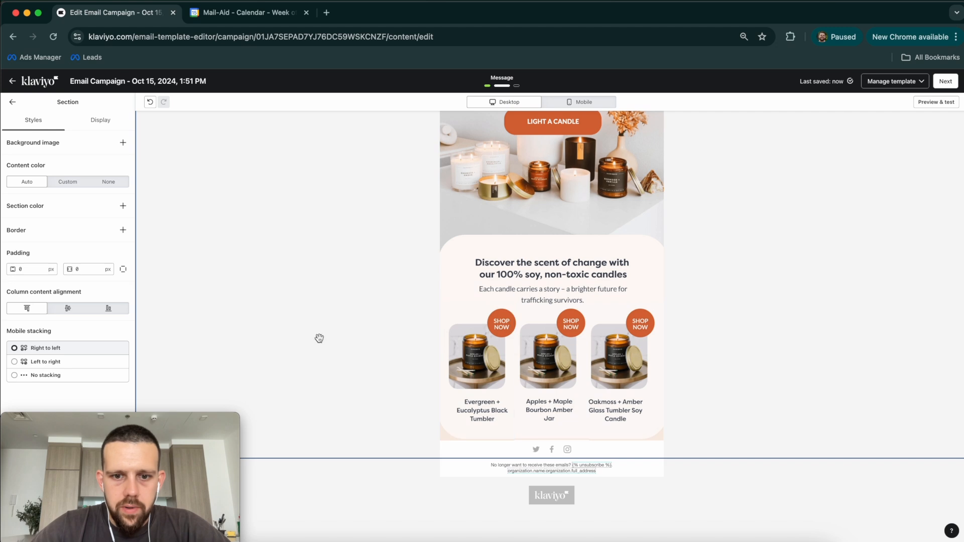
pyautogui.click(11, 104)
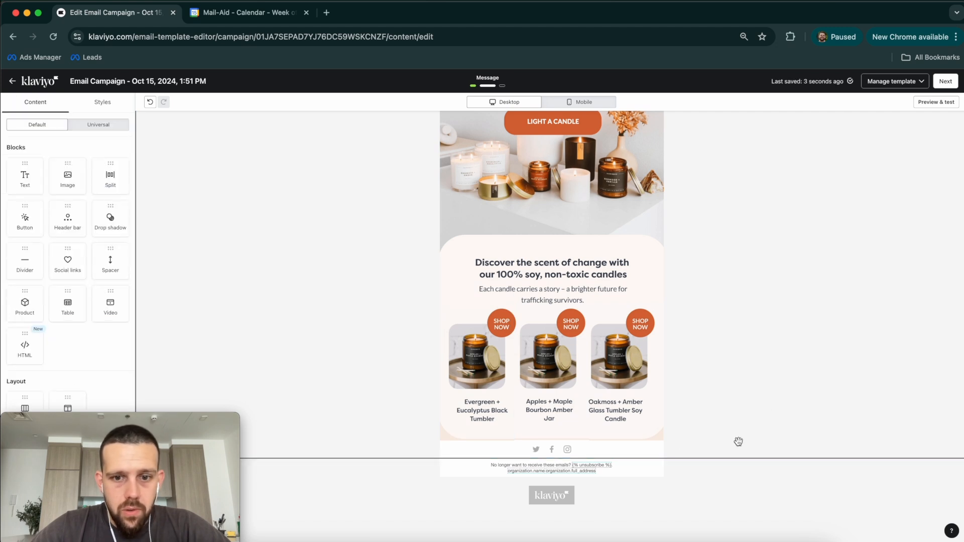
pyautogui.moveTo(68, 181)
pyautogui.mouseDown()
pyautogui.moveTo(581, 450)
pyautogui.moveTo(508, 416)
pyautogui.moveTo(503, 379)
pyautogui.moveTo(531, 401)
pyautogui.moveTo(477, 390)
pyautogui.moveTo(562, 413)
pyautogui.moveTo(86, 182)
pyautogui.mouseUp()
pyautogui.moveTo(77, 392); pyautogui.dragTo(568, 454)
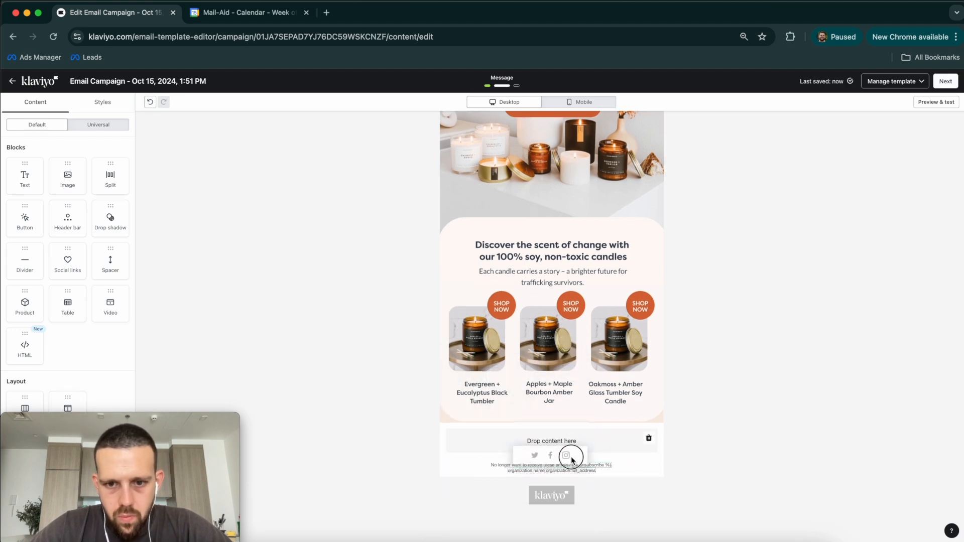
# Step: Upload Slice 7.png into an image block in the empty section above the footer
pyautogui.moveTo(70, 162); pyautogui.dragTo(556, 425)
pyautogui.click(66, 227)
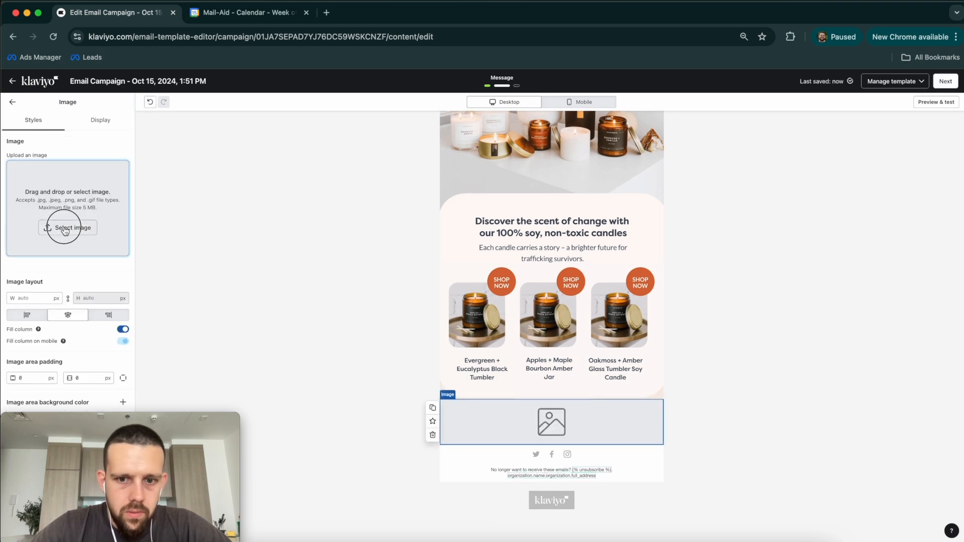
pyautogui.click(77, 119)
pyautogui.click(504, 240)
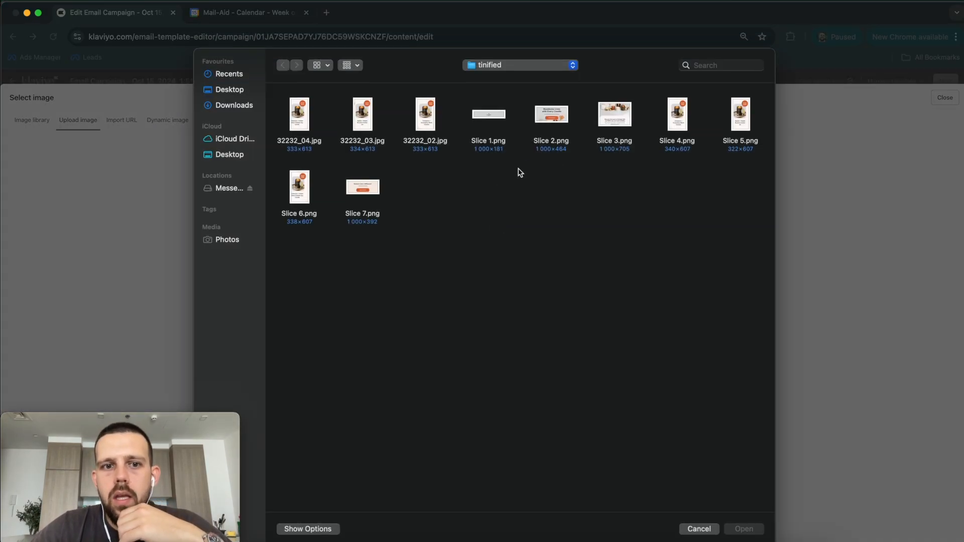
pyautogui.doubleClick(357, 188)
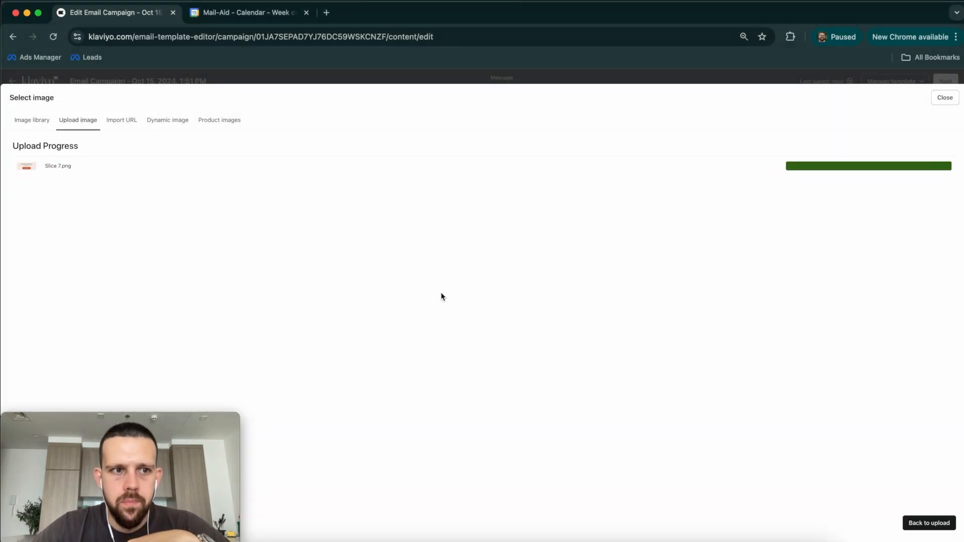
pyautogui.scroll(-1, 296, 304)
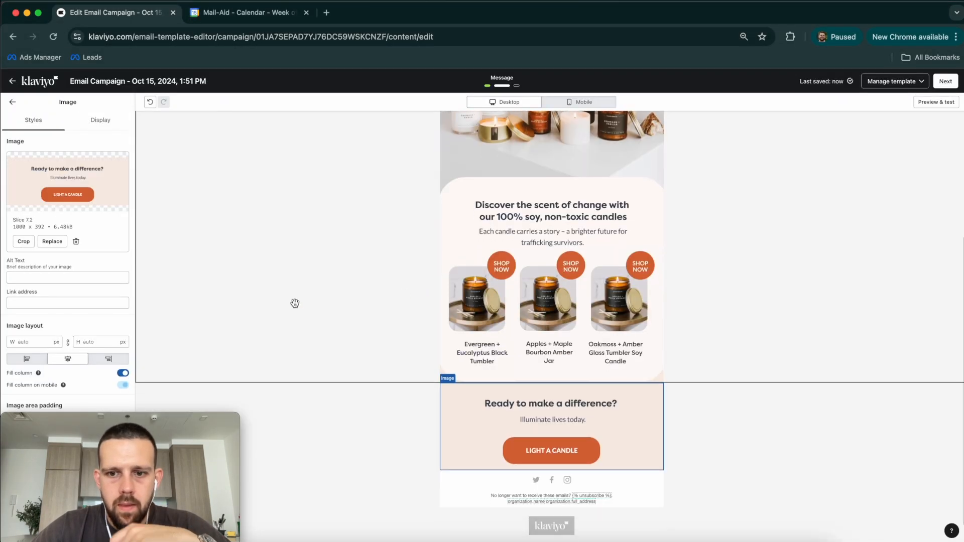
pyautogui.click(295, 303)
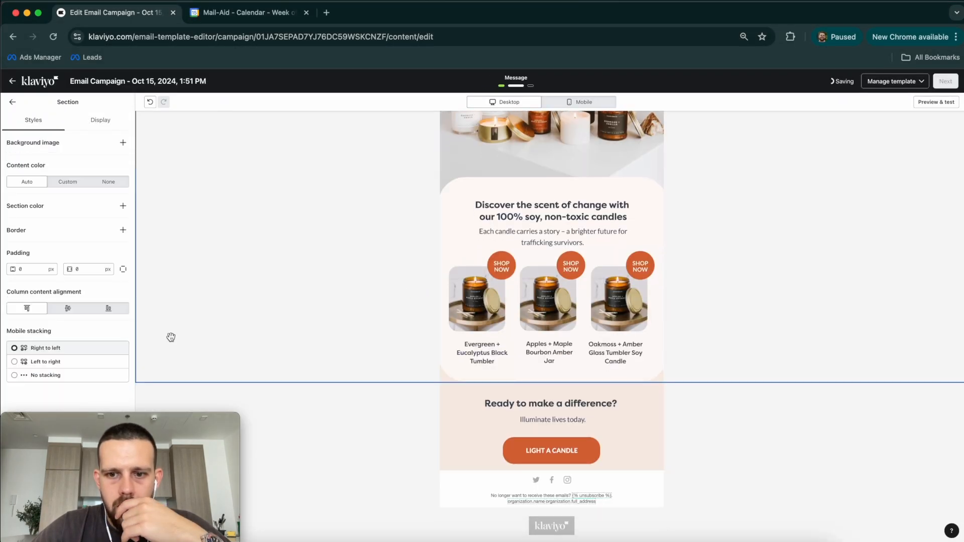
pyautogui.click(14, 103)
pyautogui.scroll(4, 771, 450)
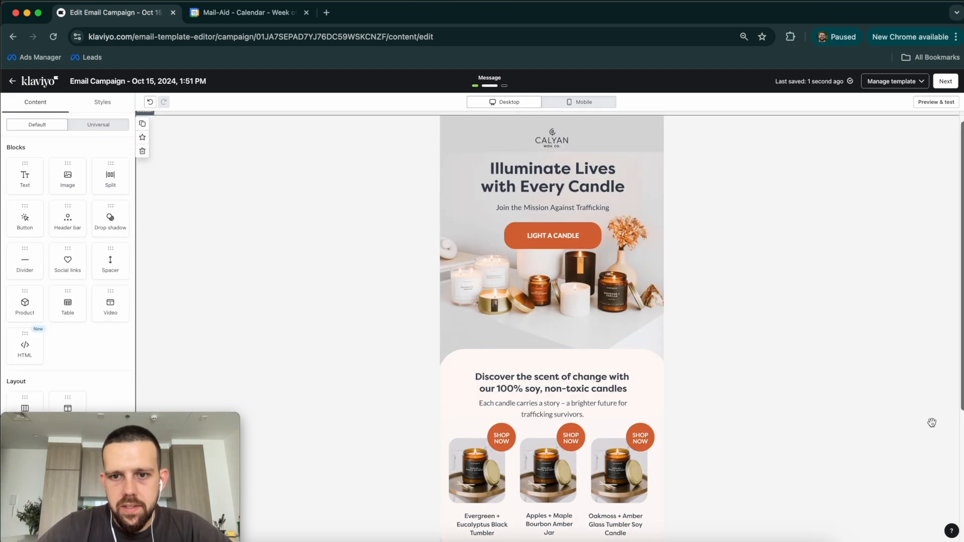
# Step: Compare the Klaviyo email against the original Figma design, then return to the email editor
pyautogui.scroll(-5, 891, 390)
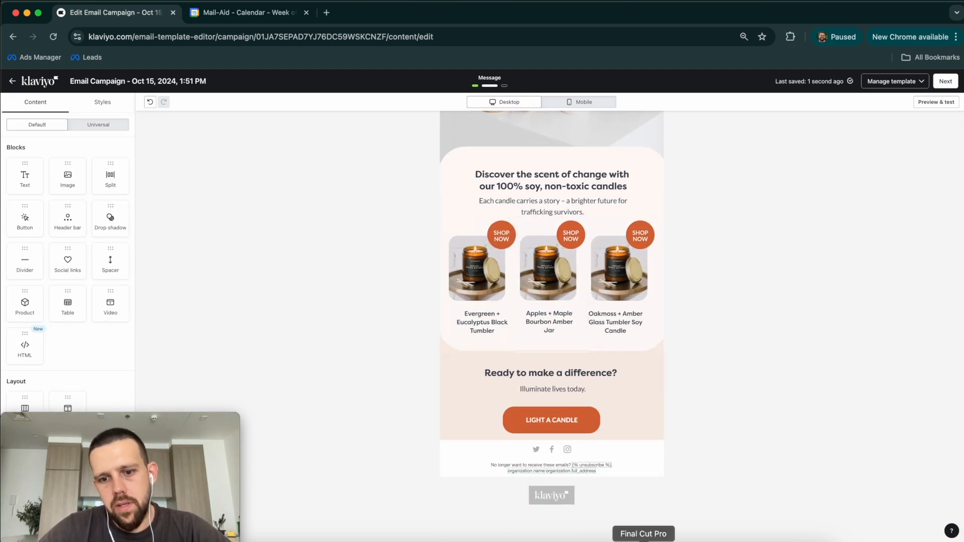
pyautogui.click(495, 539)
pyautogui.scroll(-8, 555, 227)
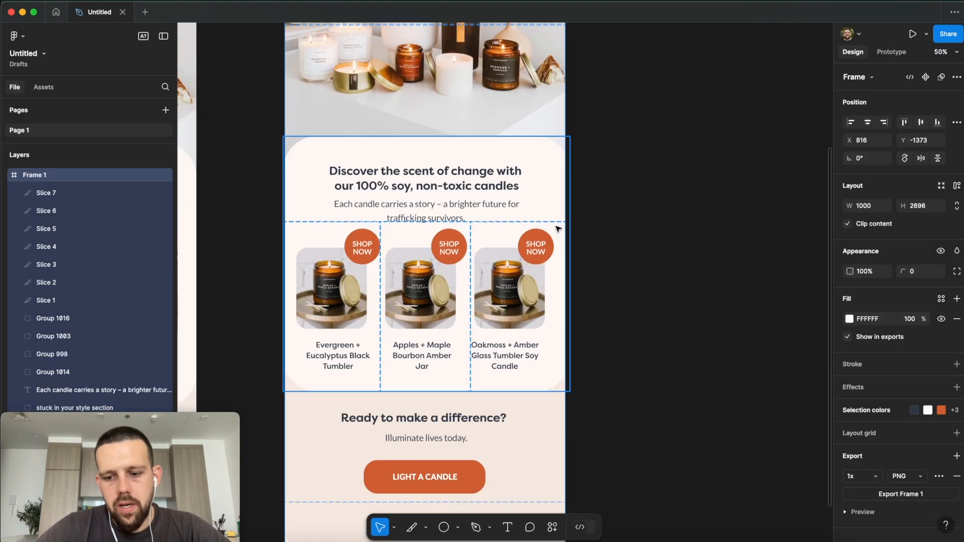
pyautogui.scroll(-5, 558, 229)
pyautogui.press('super+Tab')
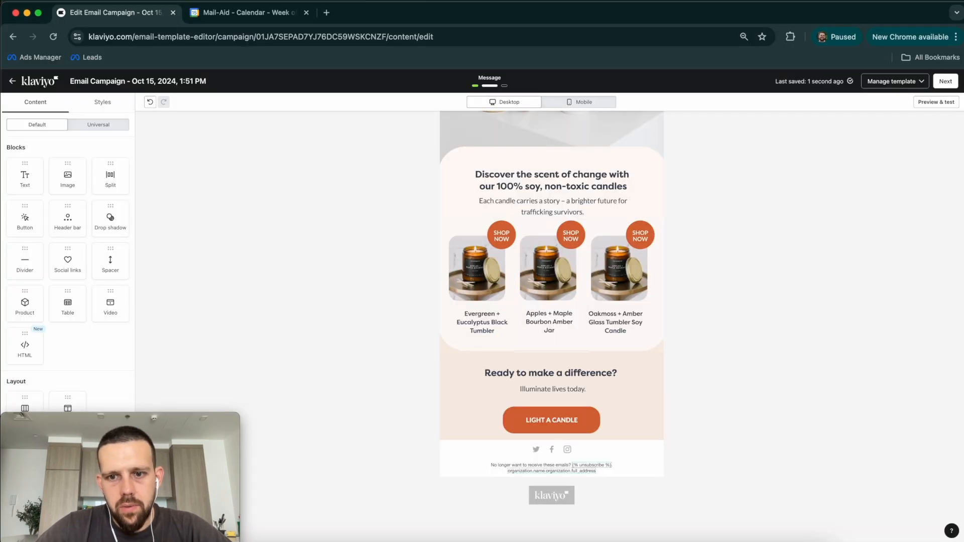
pyautogui.scroll(5, 782, 382)
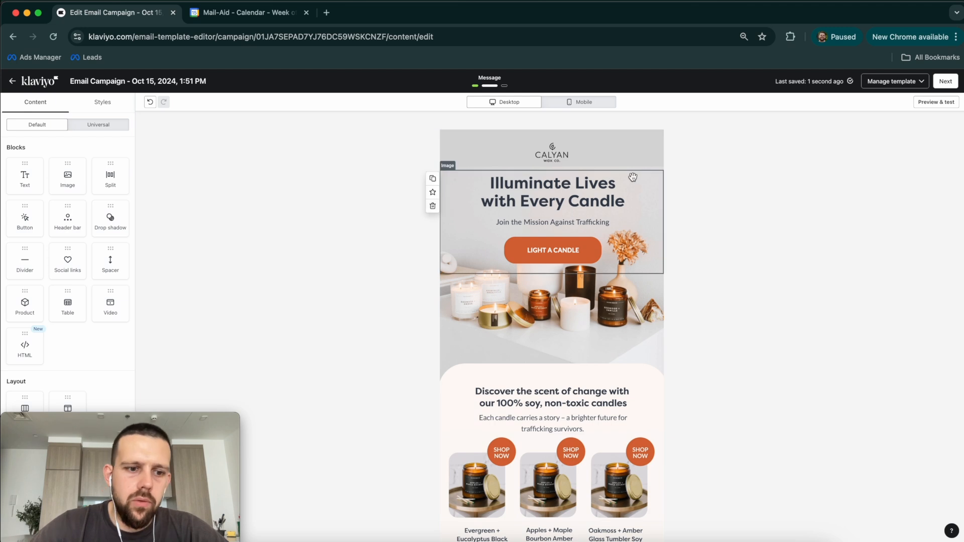
# Step: Inspect the CALYAN header, Illuminate Lives hero and candle photo slices, including the candle's alt text
pyautogui.click(587, 143)
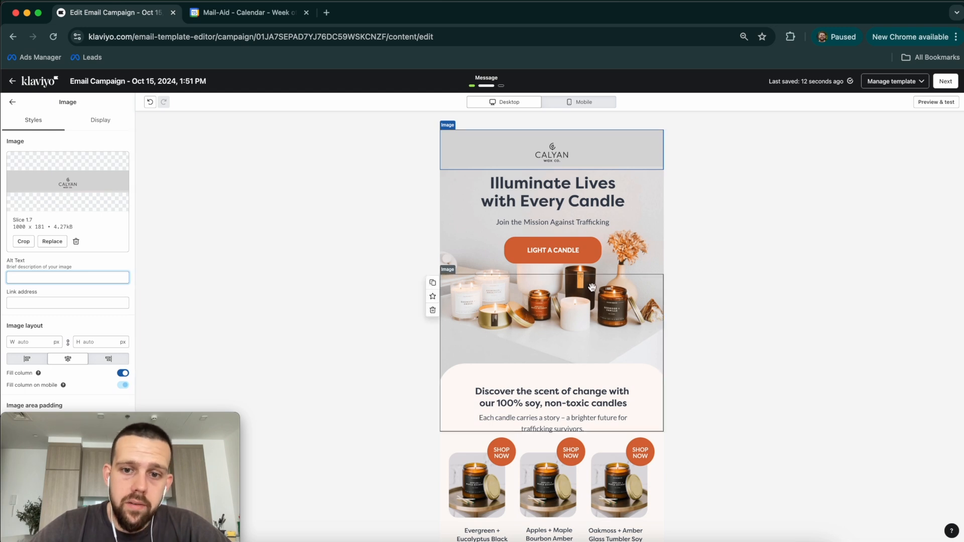
pyautogui.click(574, 237)
pyautogui.scroll(-2, 574, 244)
pyautogui.click(574, 243)
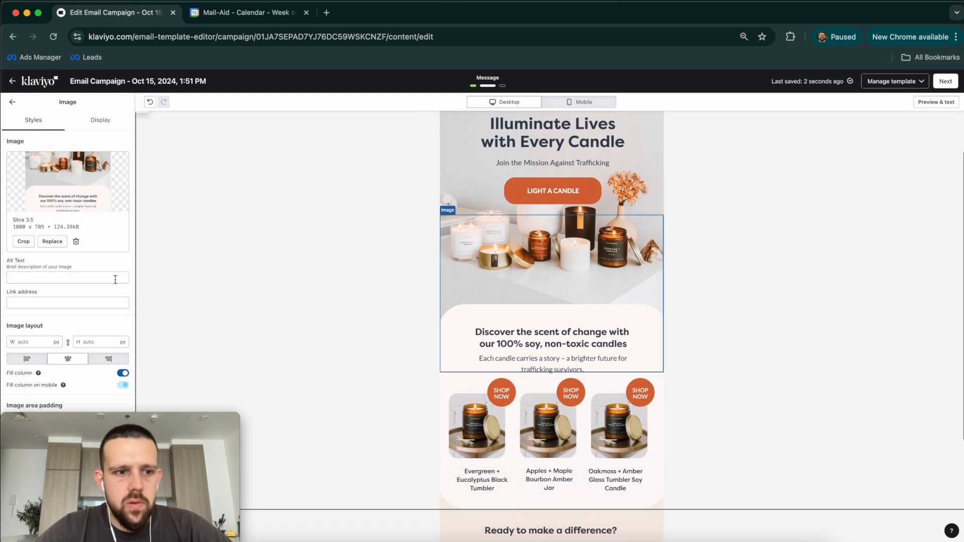
pyautogui.click(65, 277)
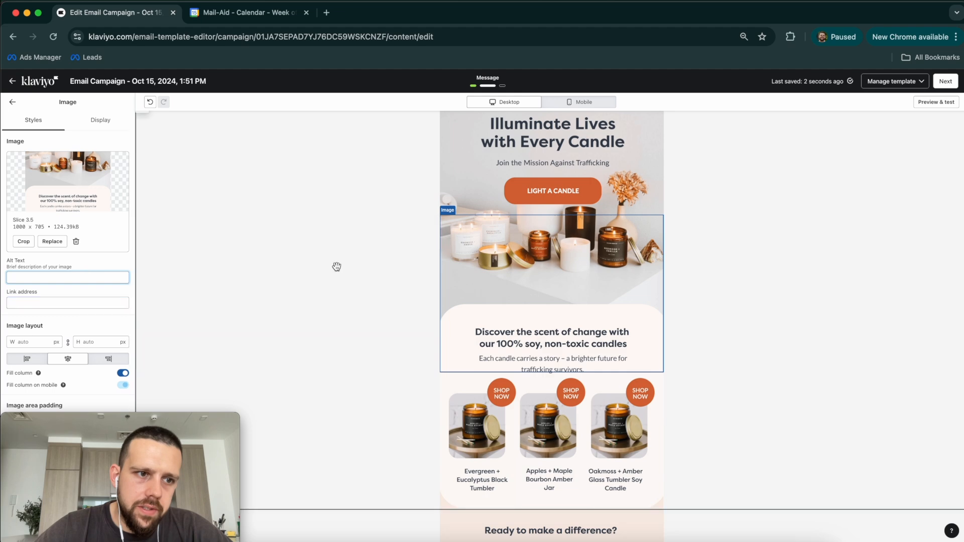
pyautogui.click(527, 171)
# Step: Check the Evergreen, Oakmoss and 'Ready to make a difference?' images, then open Preview & test
pyautogui.scroll(-2, 497, 402)
pyautogui.click(497, 402)
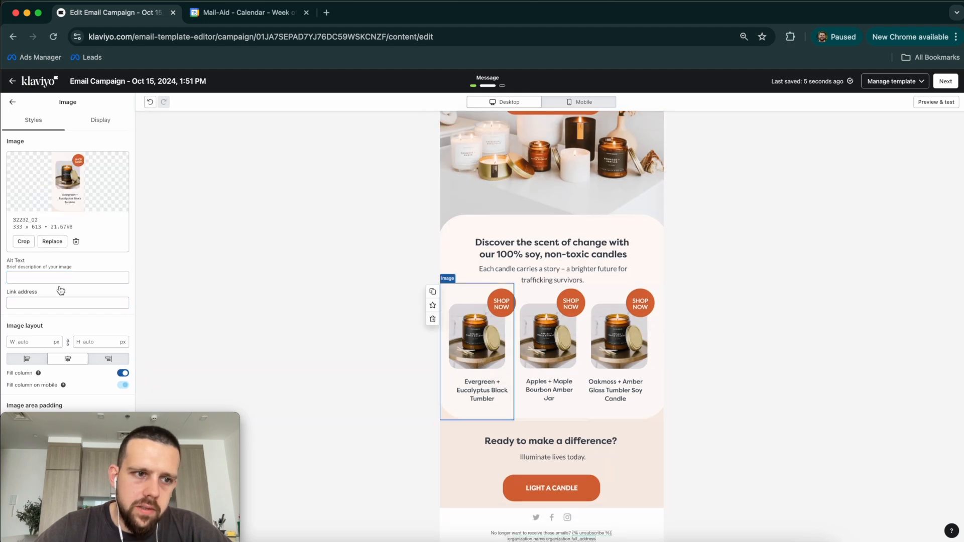
pyautogui.click(638, 364)
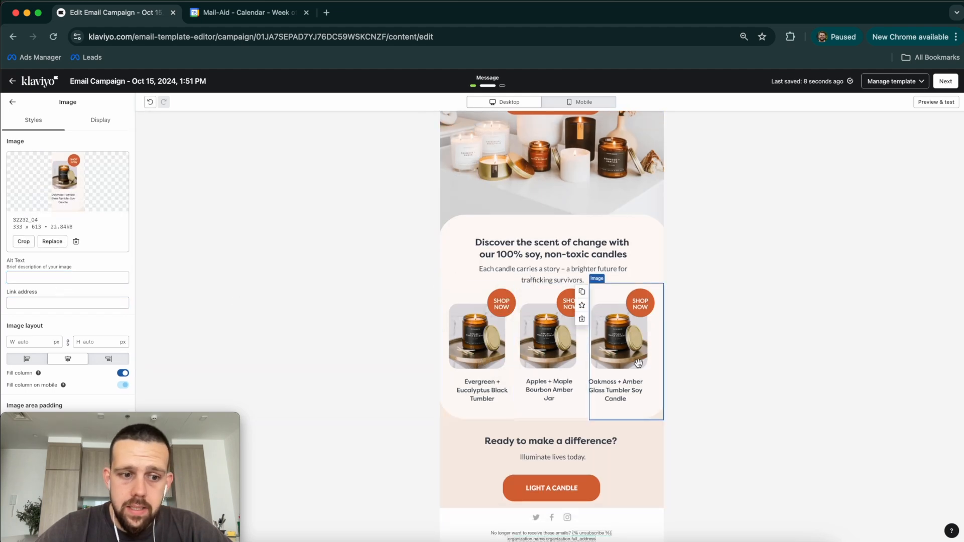
pyautogui.scroll(-1, 638, 363)
pyautogui.click(597, 407)
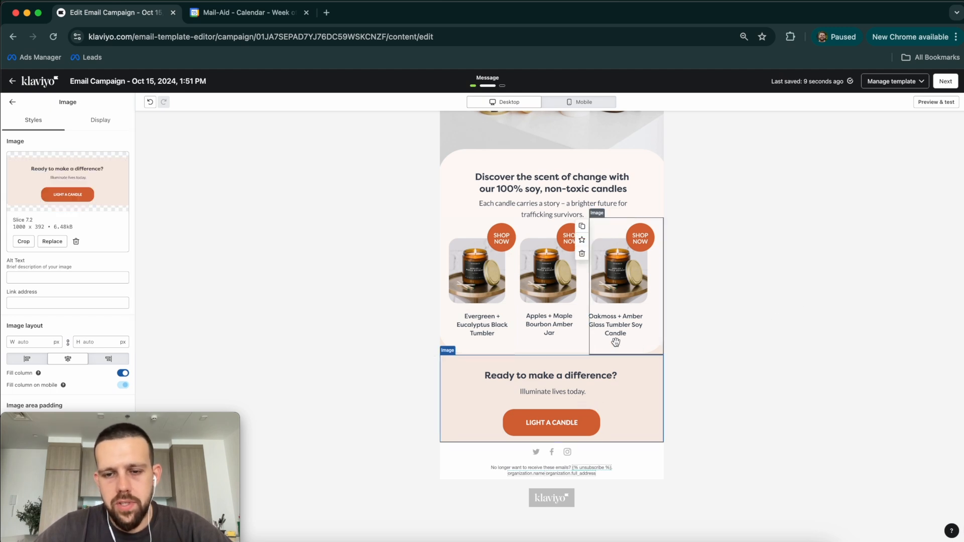
pyautogui.scroll(1, 617, 342)
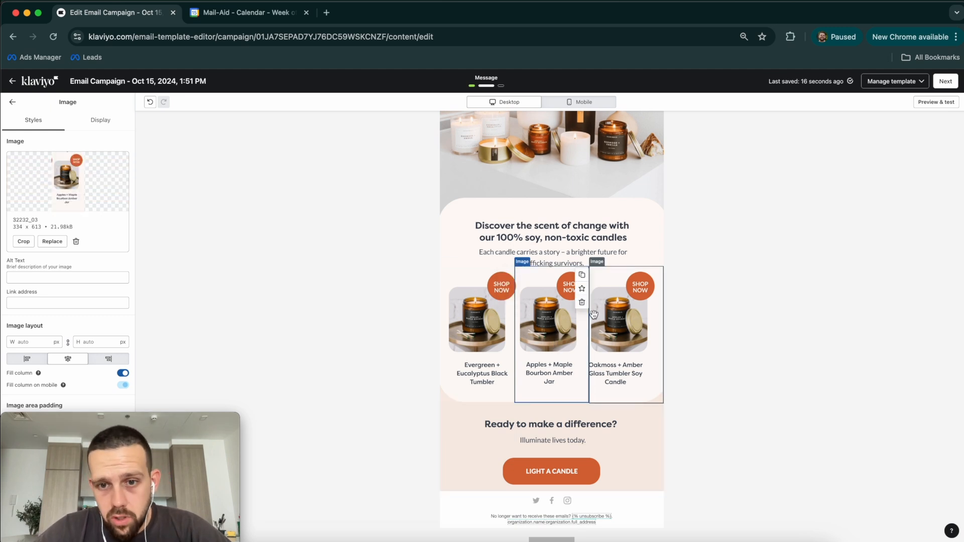
pyautogui.scroll(3, 653, 261)
pyautogui.click(662, 238)
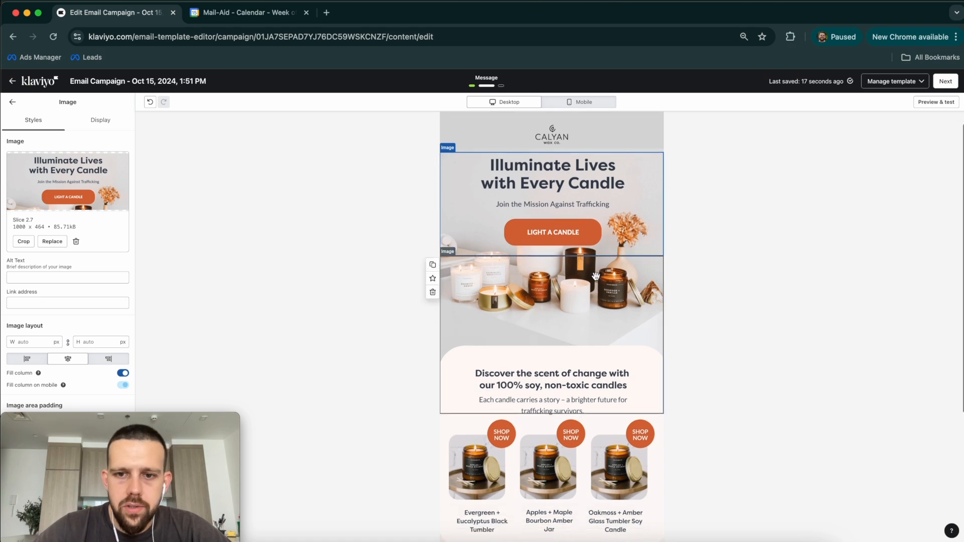
pyautogui.scroll(-4, 608, 257)
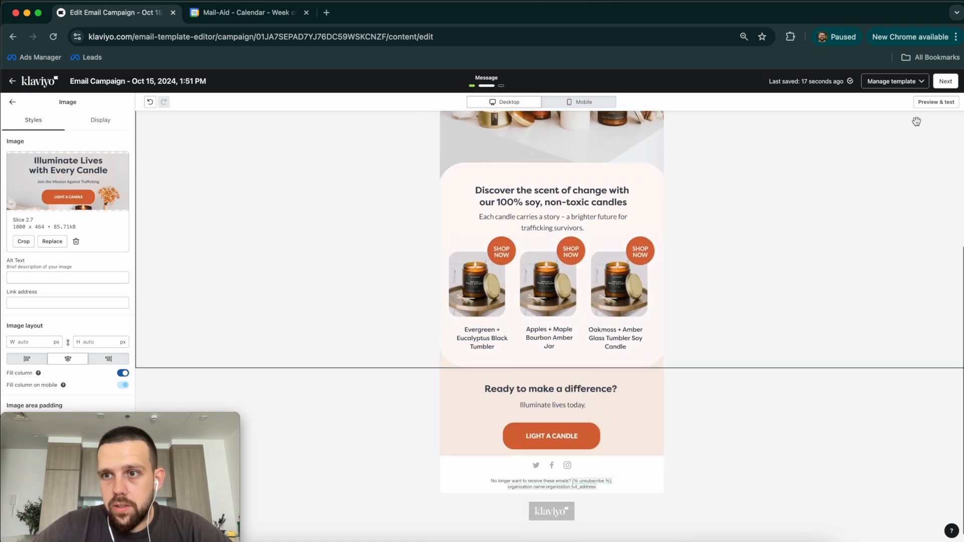
pyautogui.scroll(3, 914, 121)
pyautogui.click(936, 102)
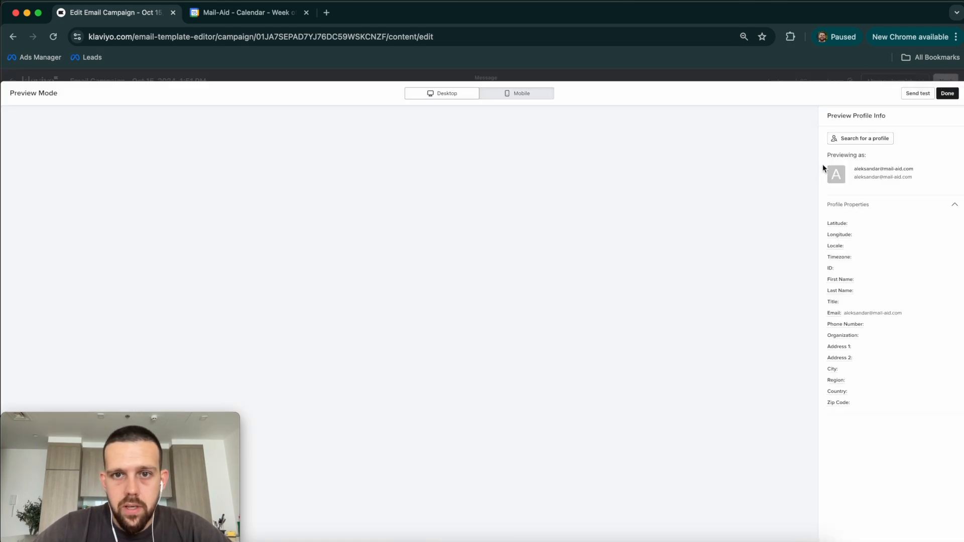
# Step: Review the mobile preview, where product cards stack vertically, then exit and select the product row section
pyautogui.scroll(-2, 502, 259)
pyautogui.scroll(2, 520, 233)
pyautogui.click(520, 93)
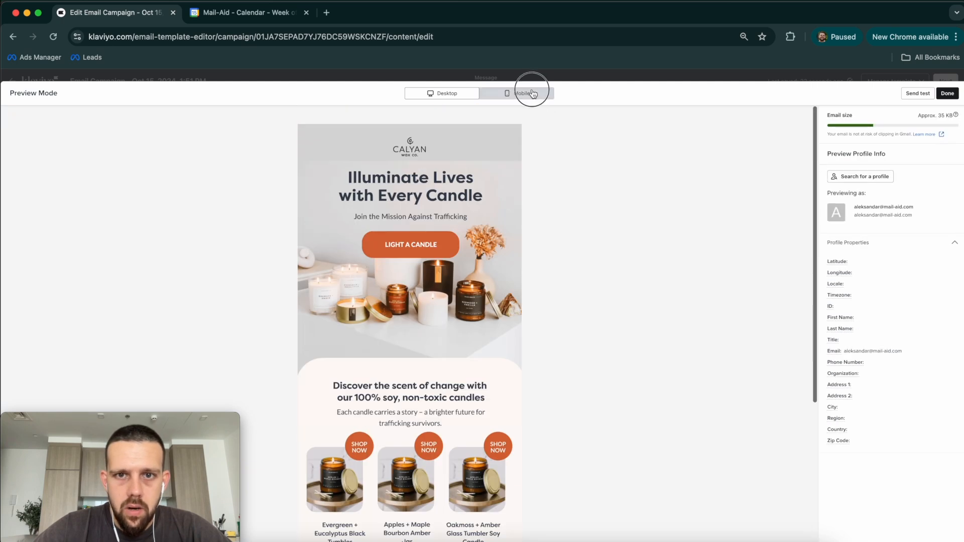
pyautogui.scroll(-5, 436, 245)
pyautogui.scroll(4, 436, 245)
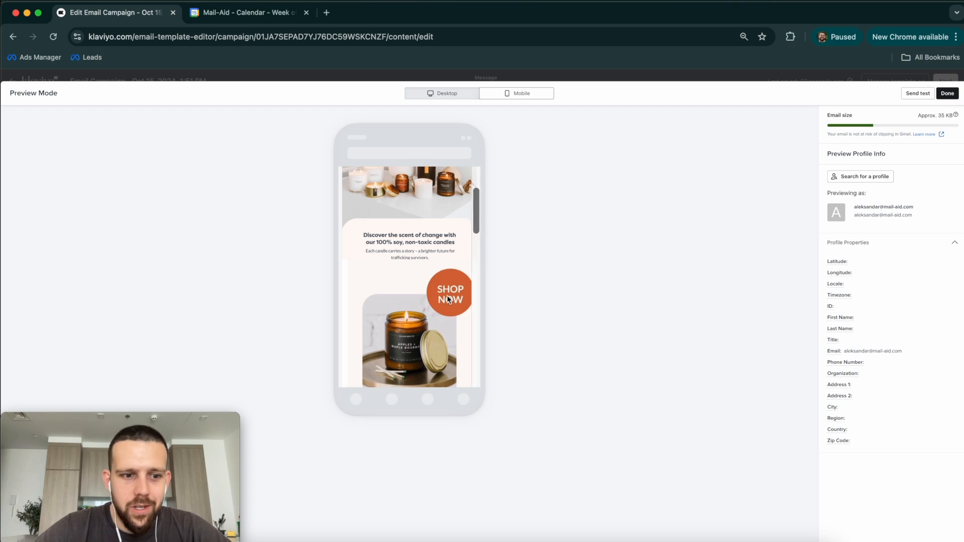
pyautogui.scroll(-3, 447, 296)
pyautogui.click(948, 93)
pyautogui.scroll(-3, 564, 319)
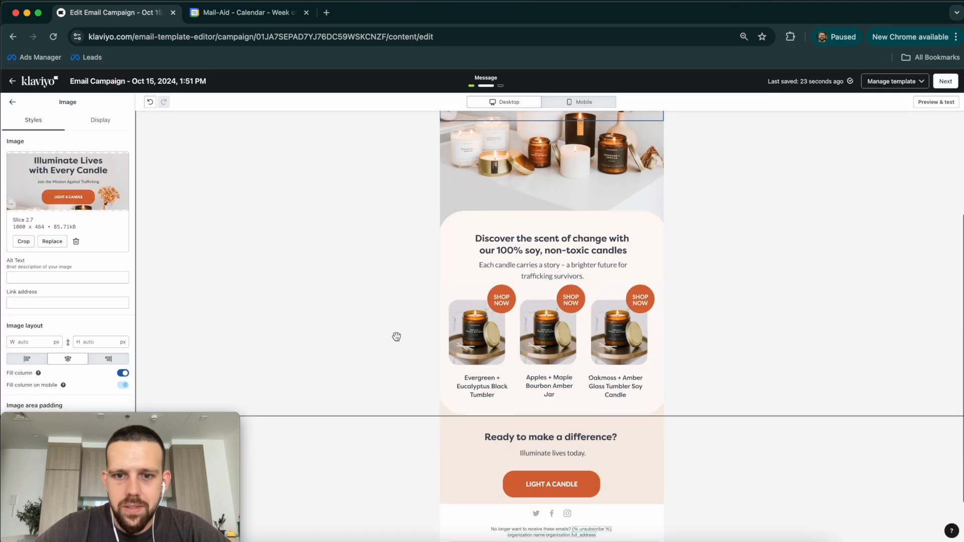
pyautogui.click(390, 337)
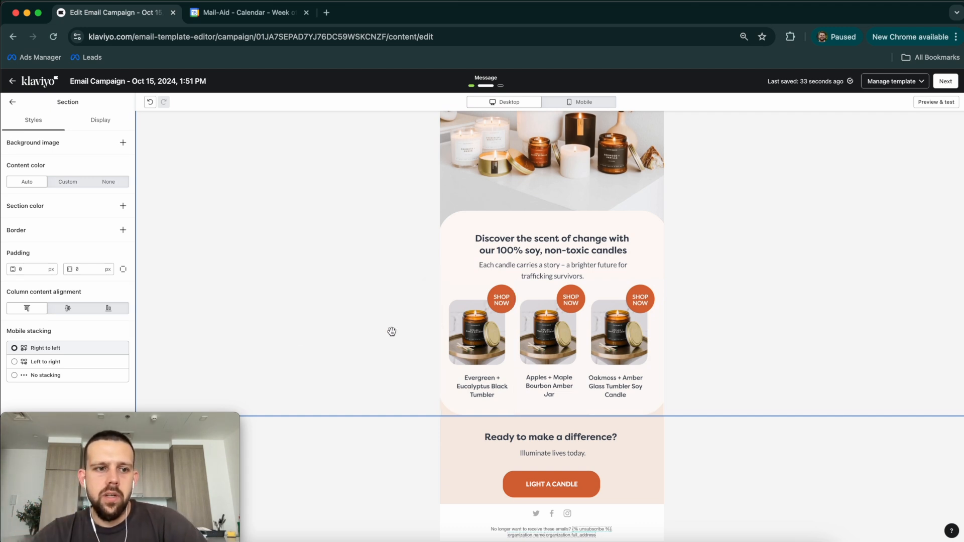
# Step: Set the product row section's mobile stacking to No stacking and reopen the mobile preview
pyautogui.scroll(-1, 86, 346)
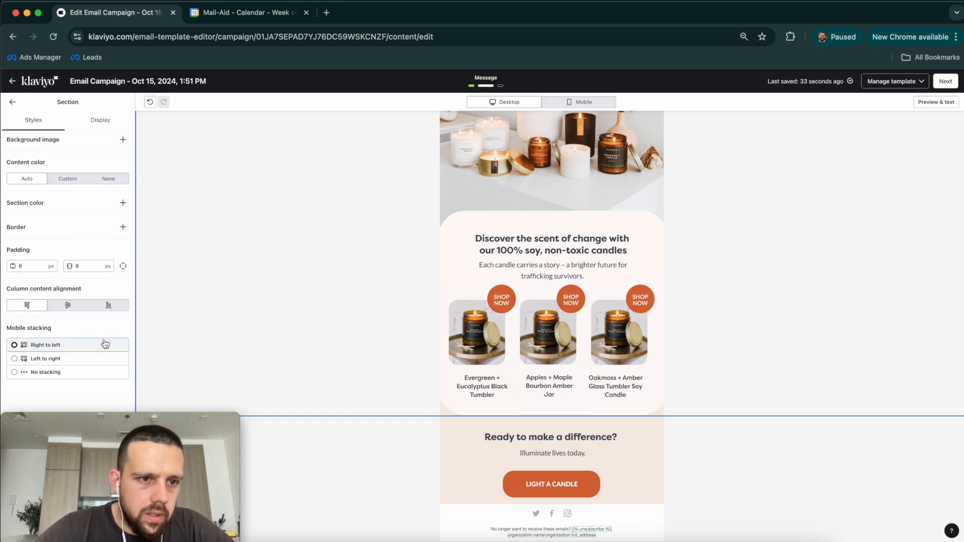
pyautogui.moveTo(100, 455)
pyautogui.mouseDown()
pyautogui.moveTo(252, 456)
pyautogui.moveTo(76, 456)
pyautogui.moveTo(113, 457)
pyautogui.moveTo(105, 457)
pyautogui.mouseUp()
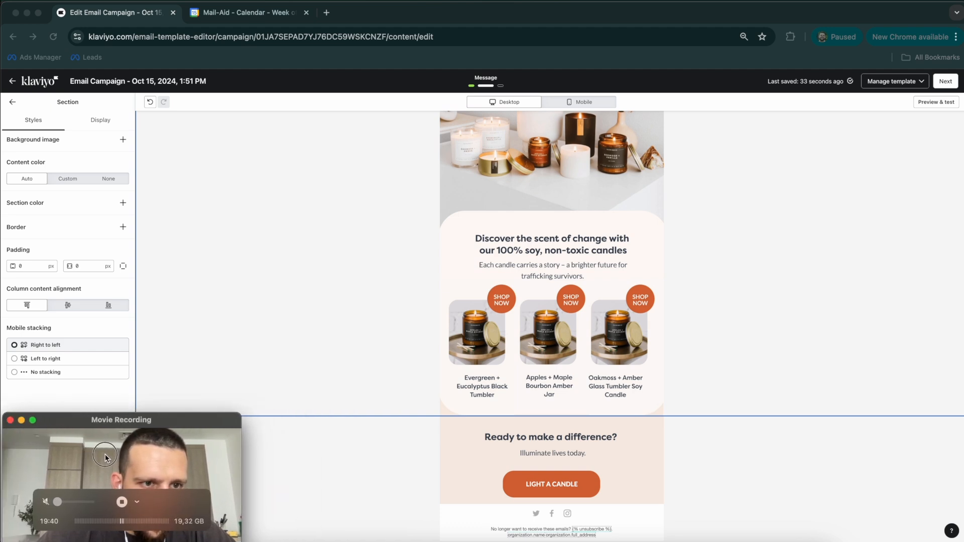
pyautogui.click(117, 254)
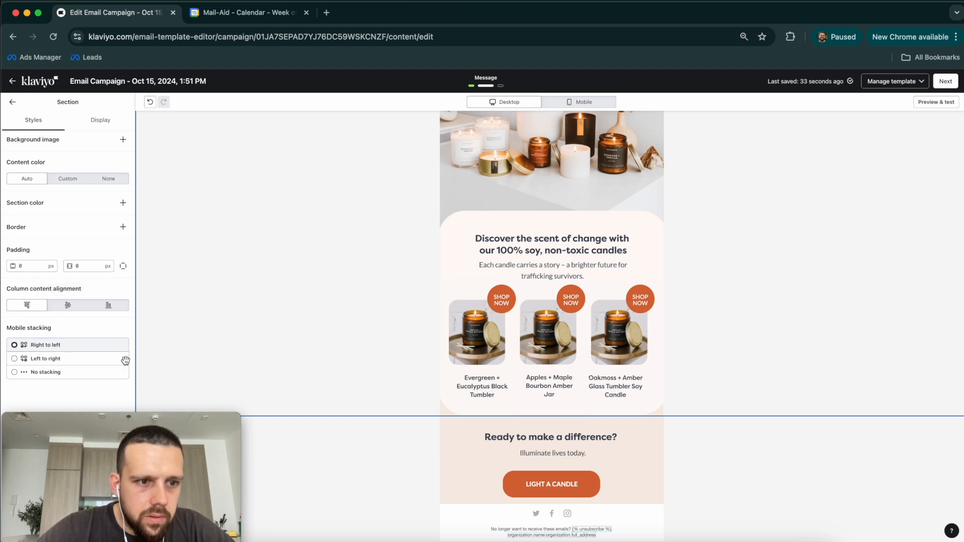
pyautogui.click(61, 376)
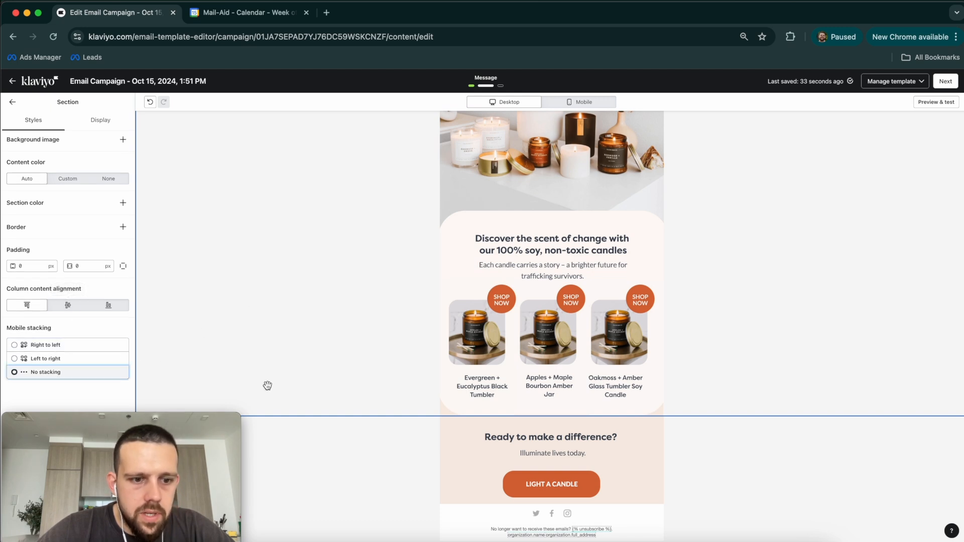
pyautogui.scroll(5, 262, 366)
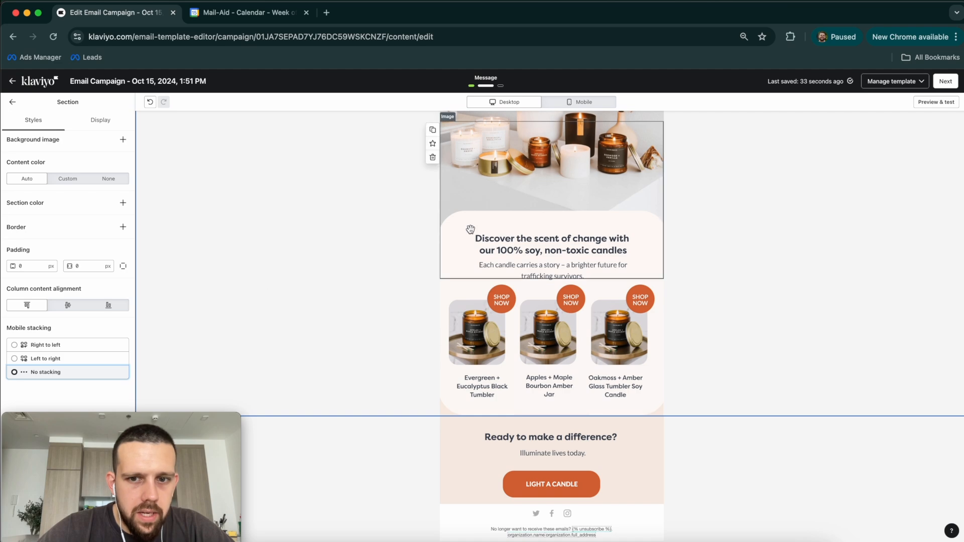
pyautogui.scroll(-5, 170, 200)
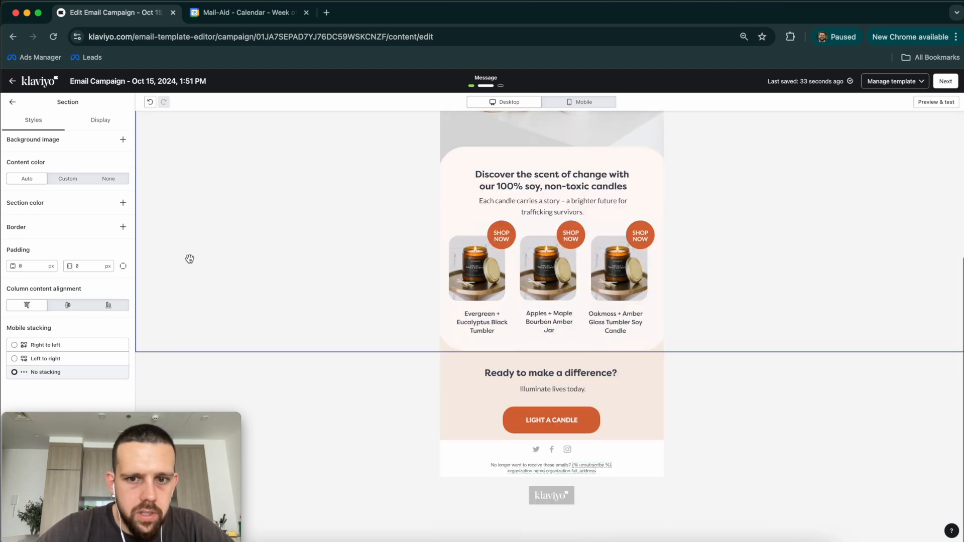
pyautogui.click(936, 102)
pyautogui.click(514, 94)
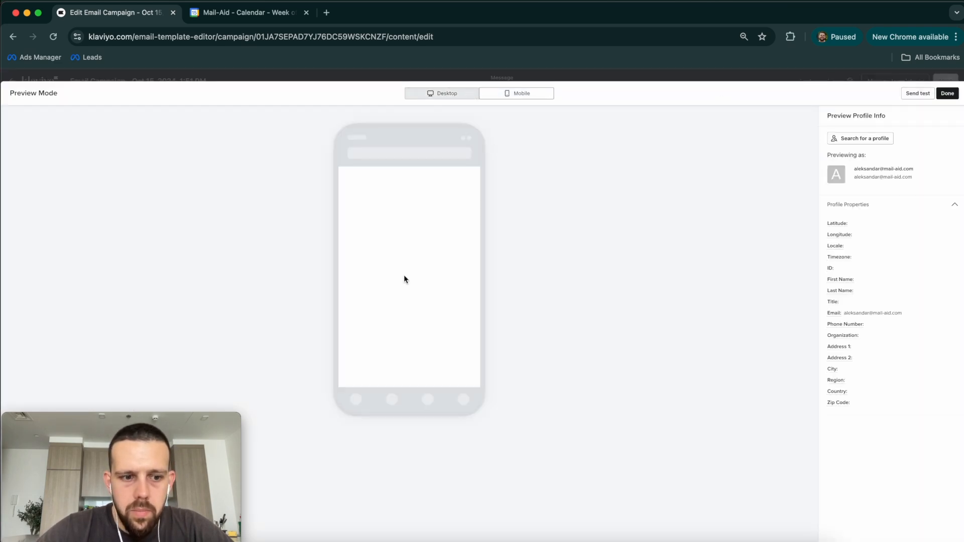
# Step: Confirm the three product cards stay side by side on mobile, cancel a test send, and exit preview
pyautogui.scroll(-10, 396, 279)
pyautogui.scroll(8, 397, 271)
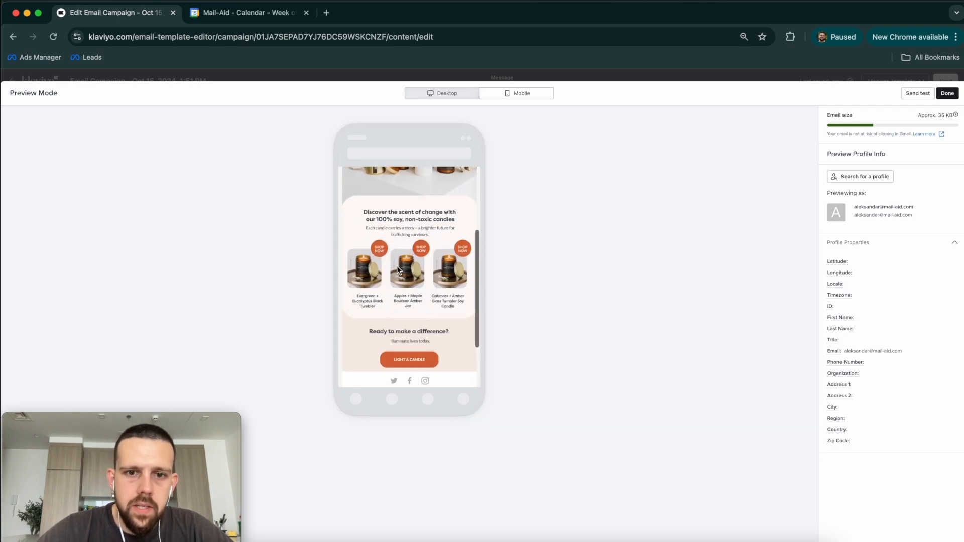
pyautogui.scroll(-4, 432, 241)
pyautogui.scroll(-5, 432, 241)
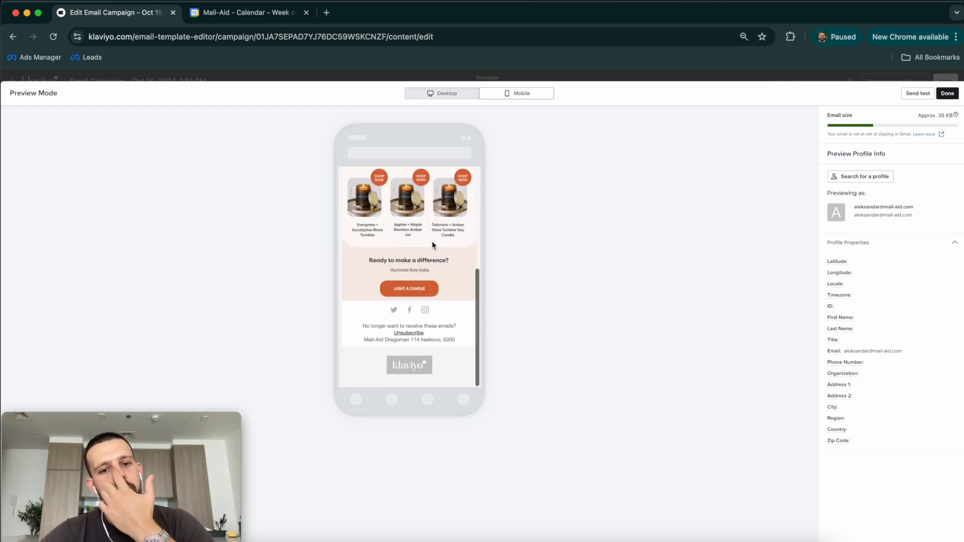
pyautogui.scroll(5, 432, 241)
pyautogui.scroll(2, 432, 241)
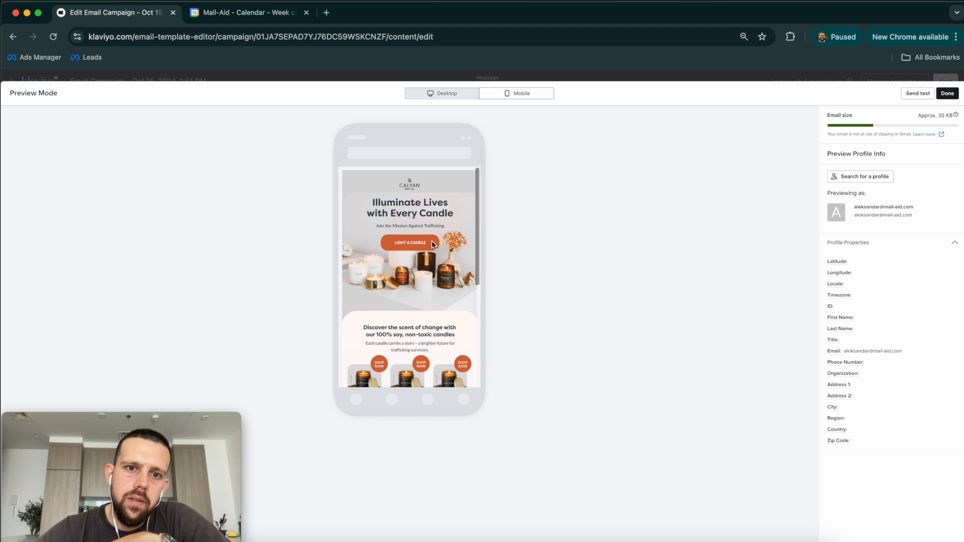
pyautogui.click(925, 97)
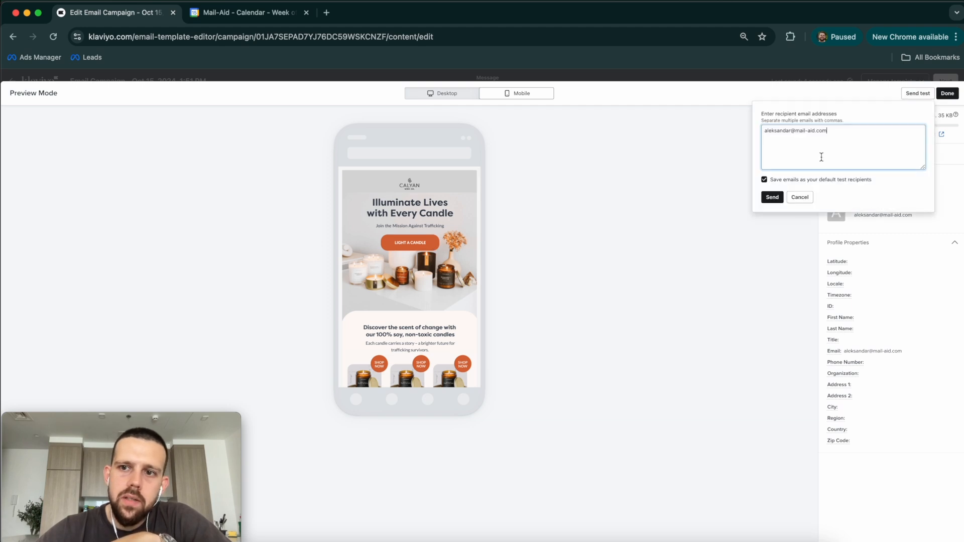
pyautogui.click(801, 197)
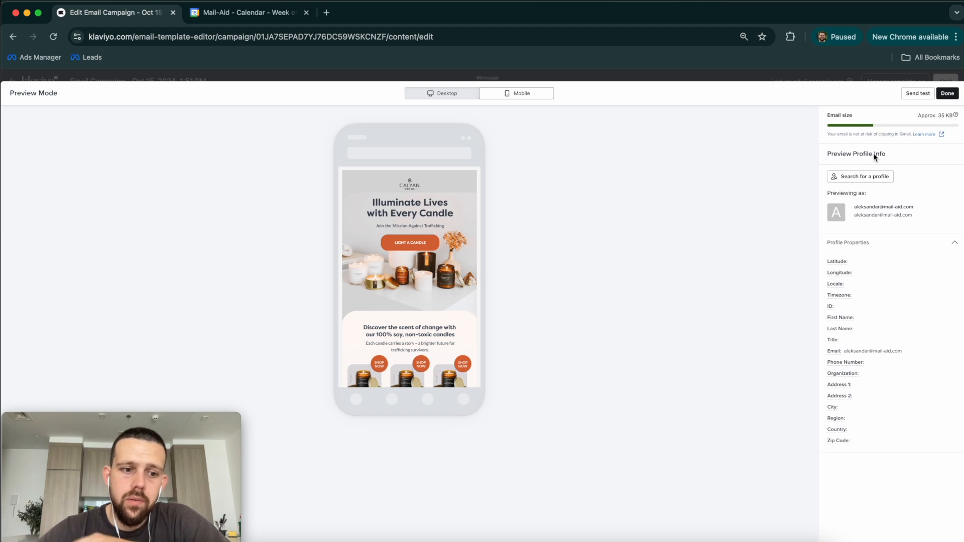
pyautogui.click(458, 95)
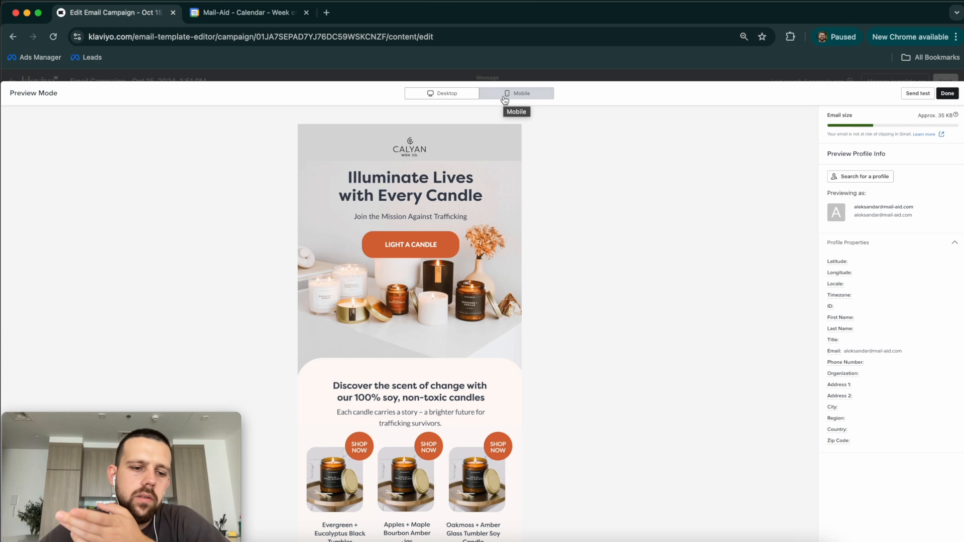
pyautogui.click(948, 95)
pyautogui.scroll(5, 738, 145)
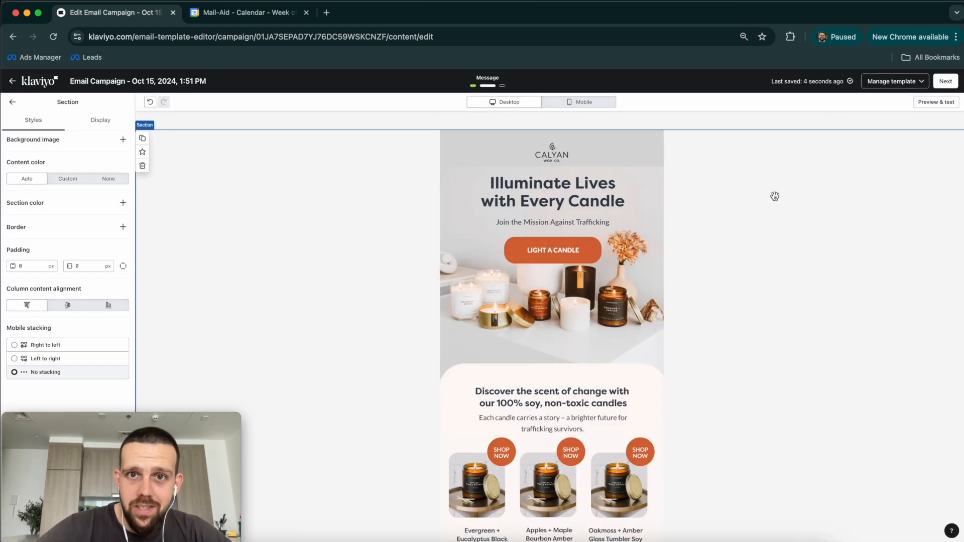